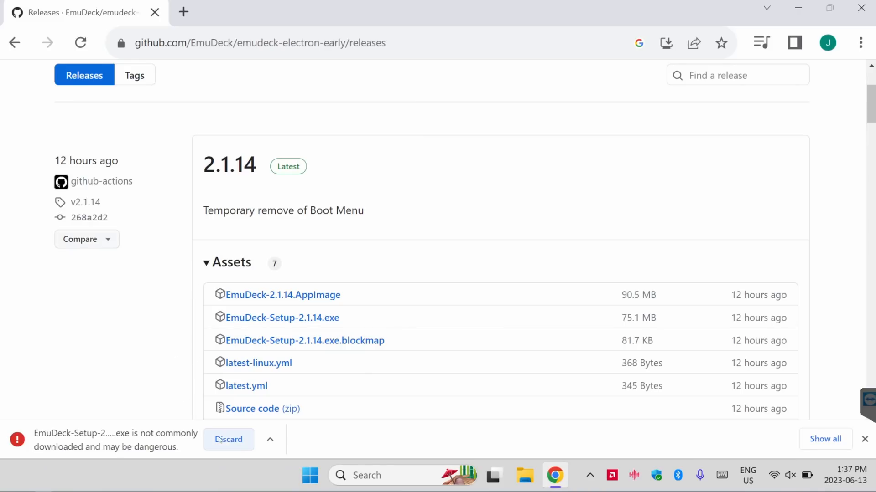
Keep the flagged EmuDeck-Setup-2.1.14.exe download despite the browser's warning
click(269, 439)
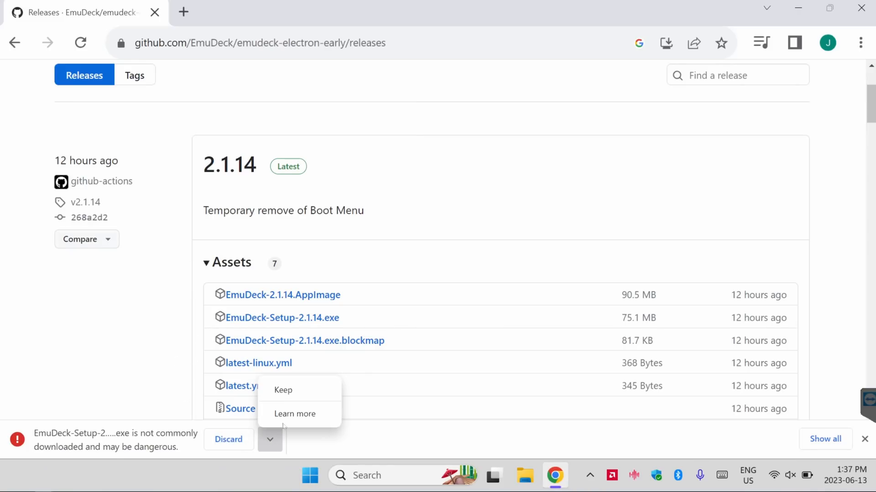
click(289, 393)
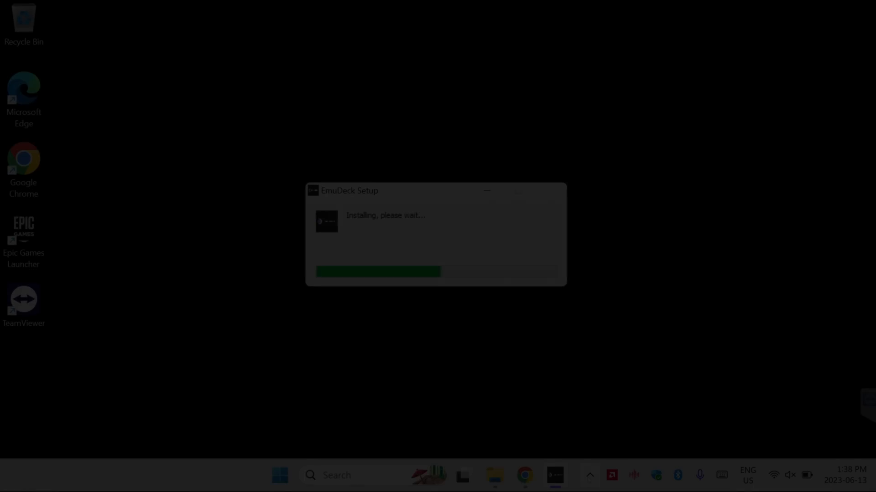
Exit the background app that offers Sign out and Exit in the system tray during the EmuDeck installation
click(590, 476)
right_click(601, 437)
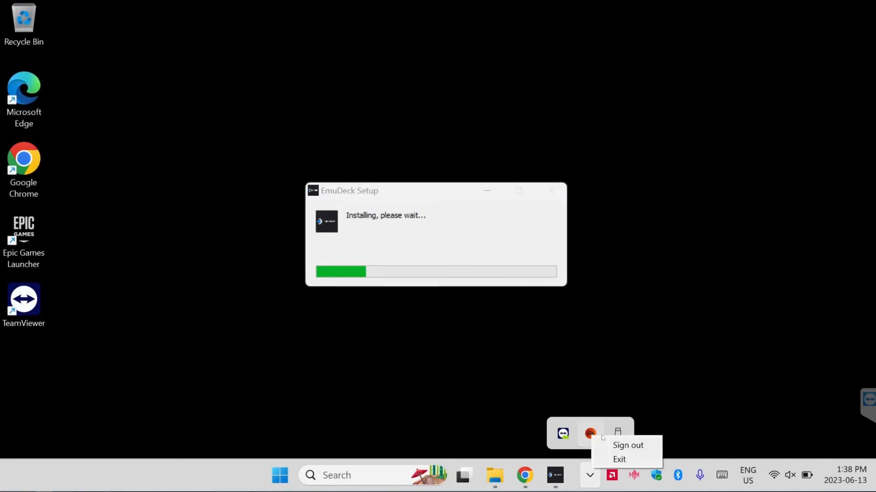
click(619, 459)
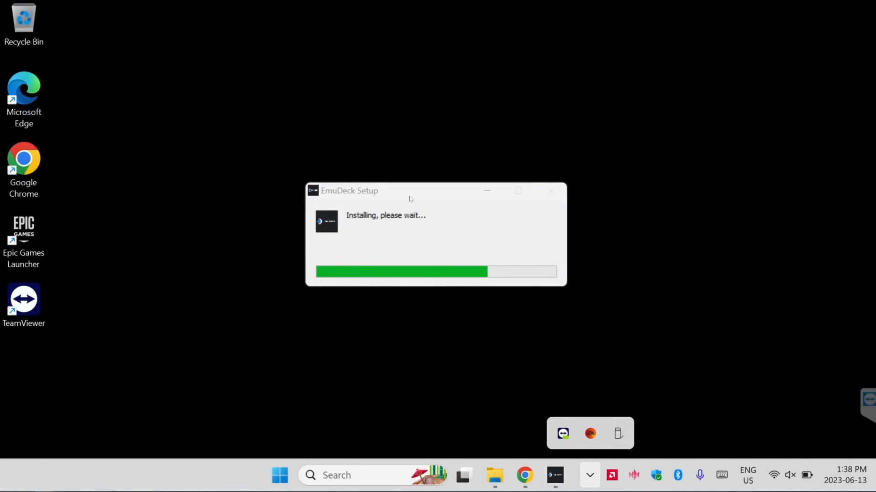
click(425, 248)
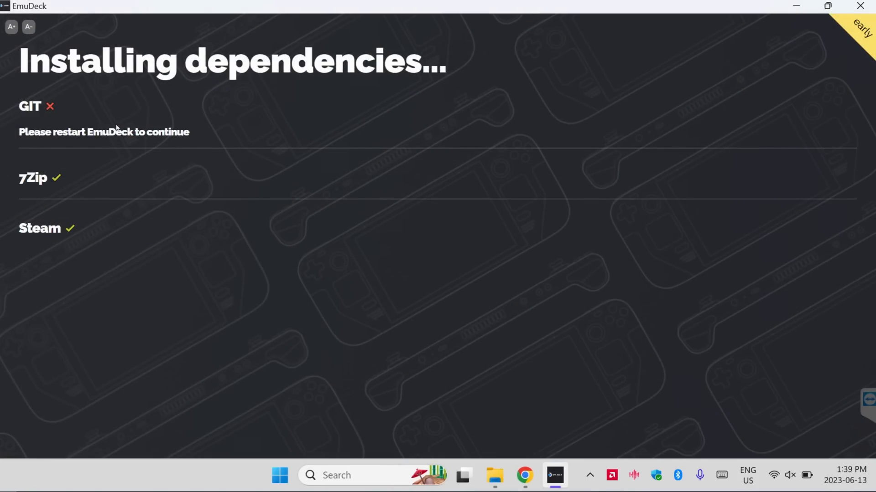
Close EmuDeck on the dependency installation page so that it can be restarted
double_click(109, 132)
click(574, 143)
click(860, 7)
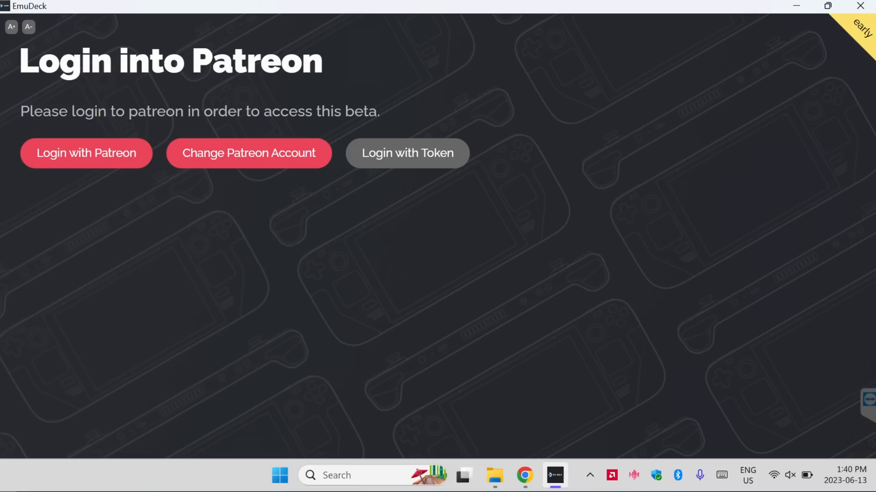
Log in with Patreon to get the access code, enter it in the Token field and check the token
click(121, 162)
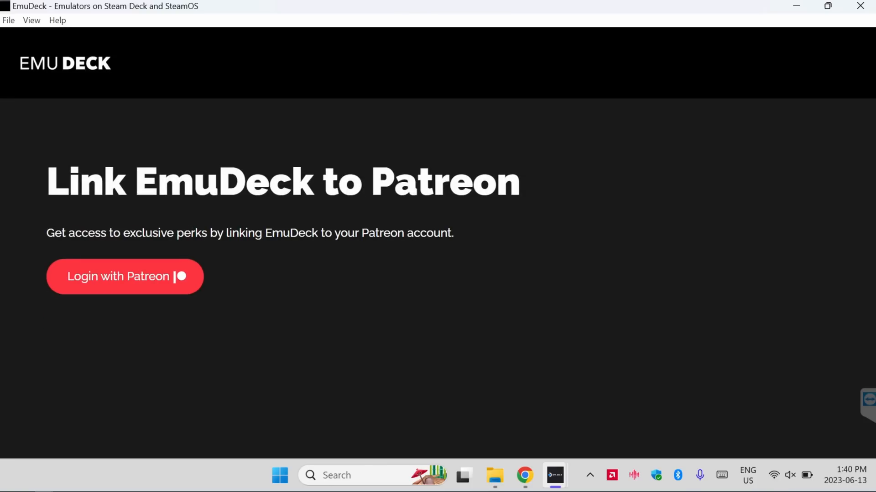
click(136, 279)
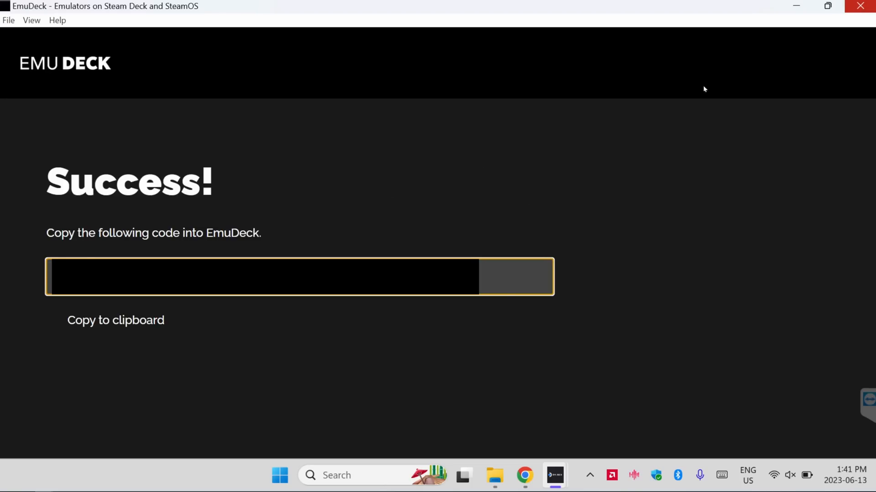
click(860, 6)
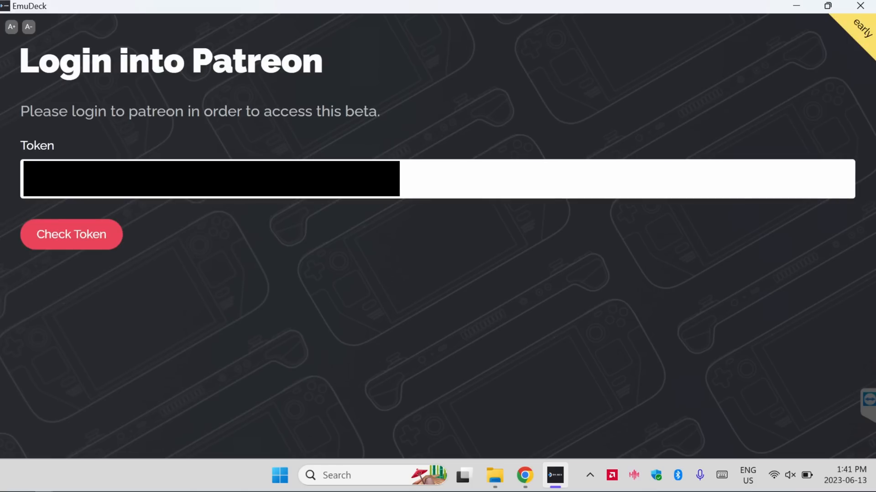
click(97, 240)
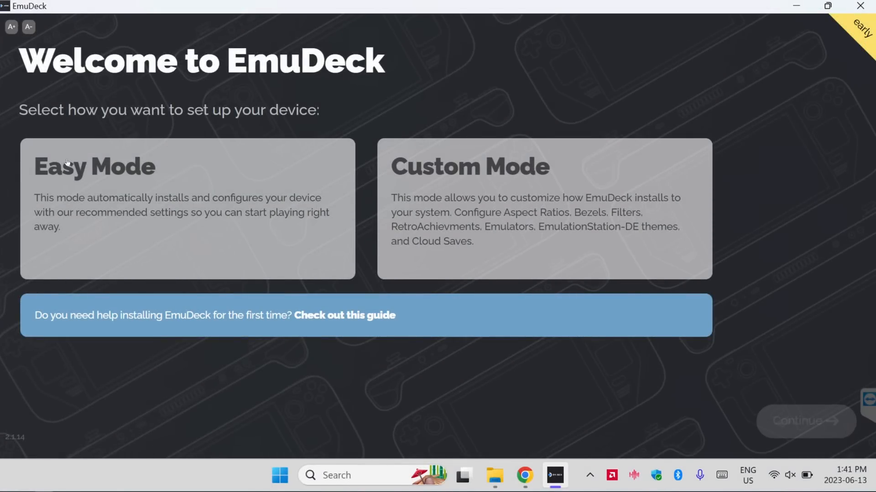
Choose Custom Mode as the way to set up the device and continue
click(451, 168)
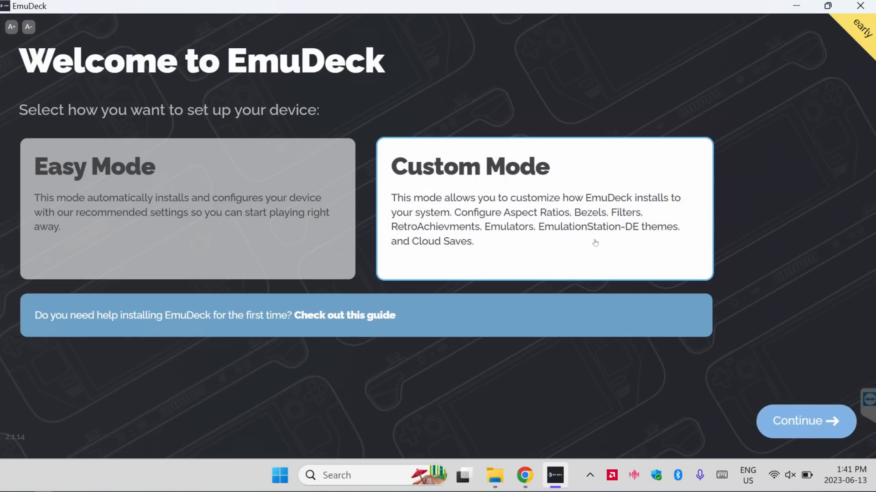
click(774, 421)
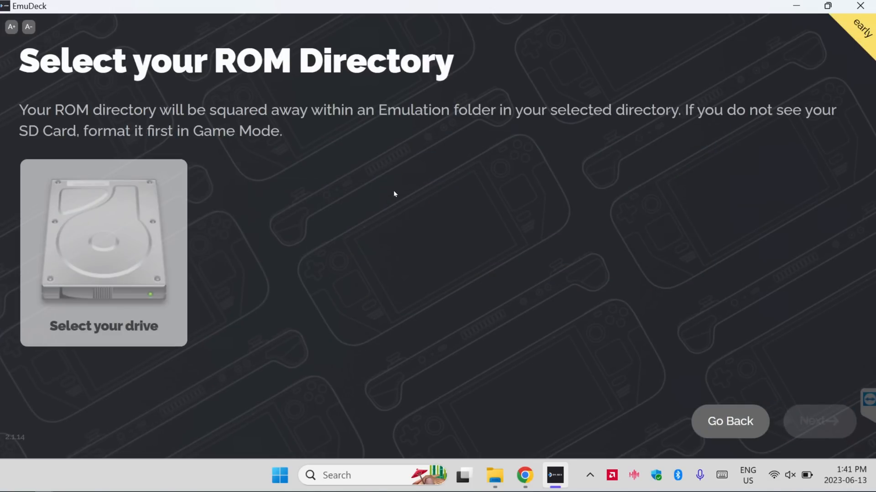
Select D:\ as the drive for the ROM directory and proceed to the device selection
drag(36, 109, 271, 132)
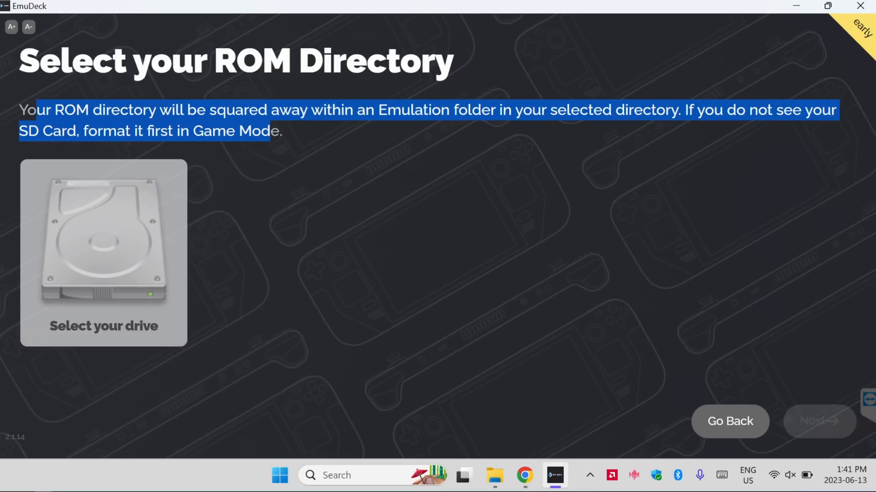
click(272, 133)
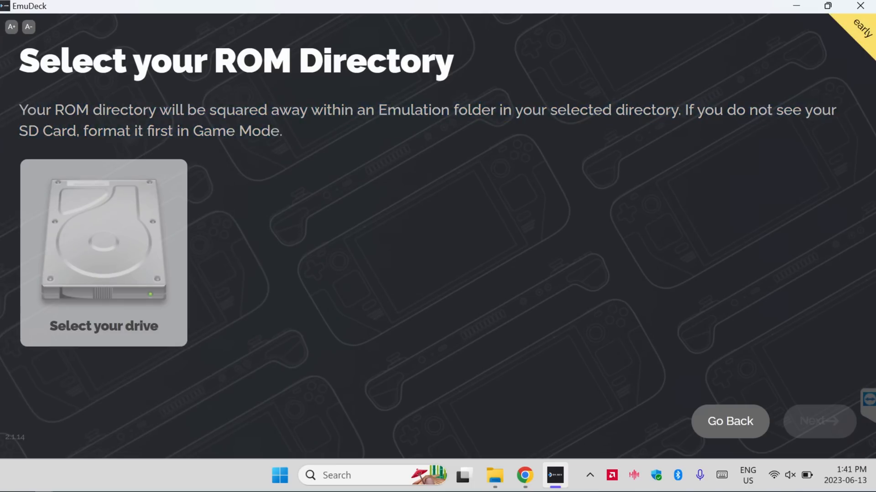
click(129, 251)
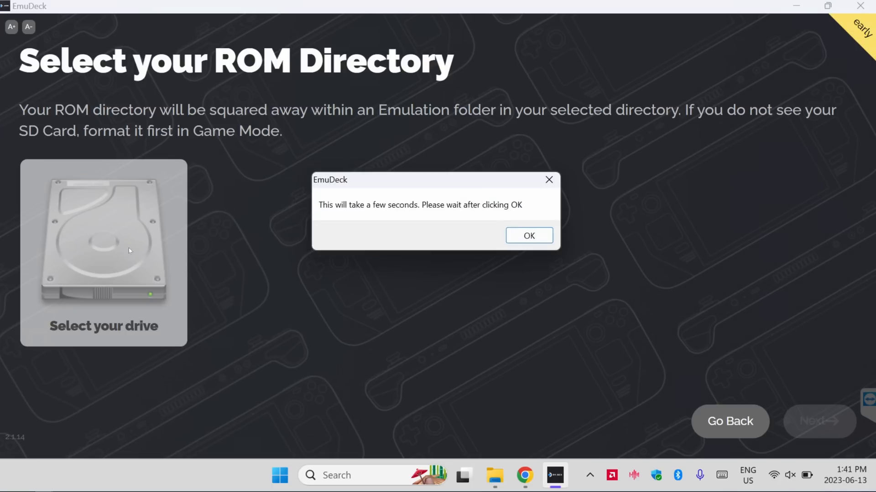
click(527, 245)
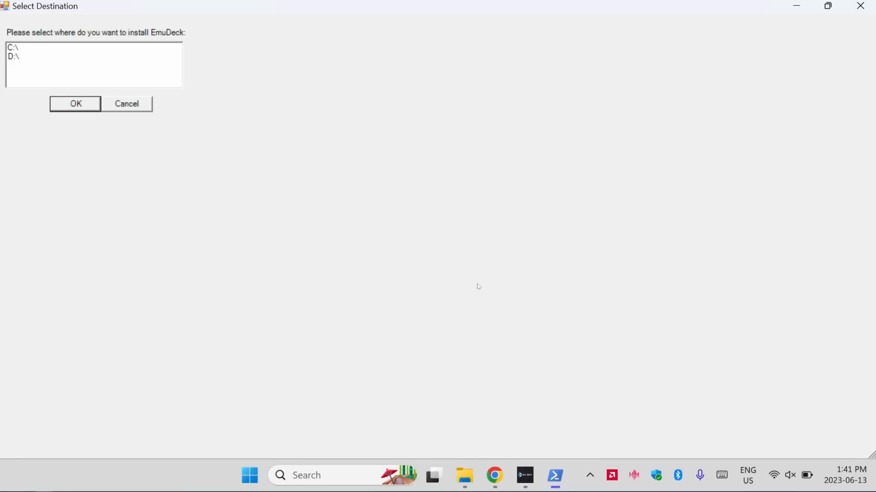
click(12, 58)
click(76, 104)
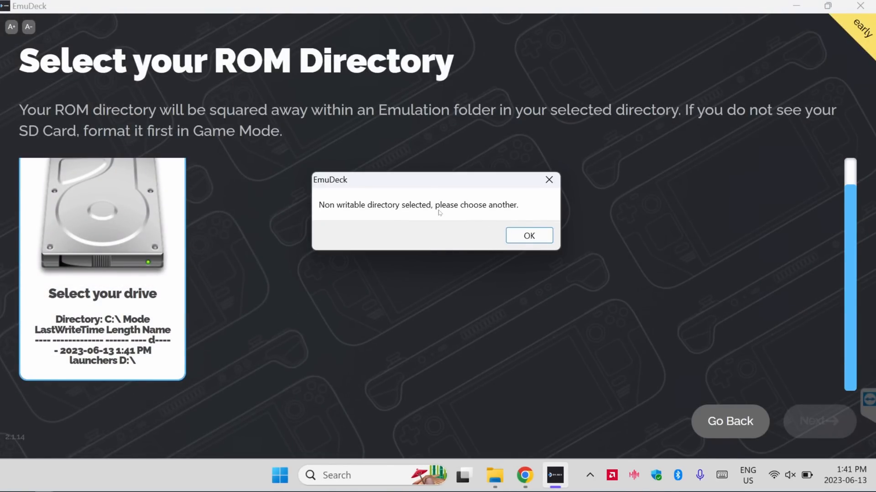
click(520, 236)
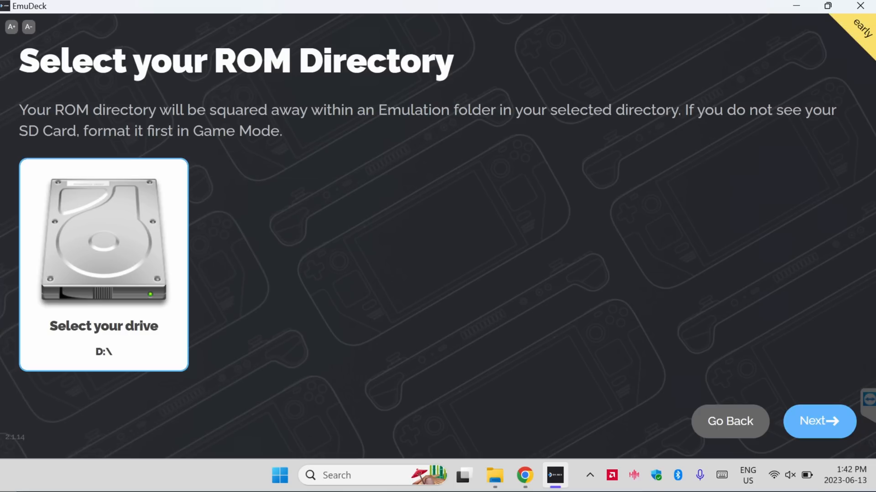
click(819, 422)
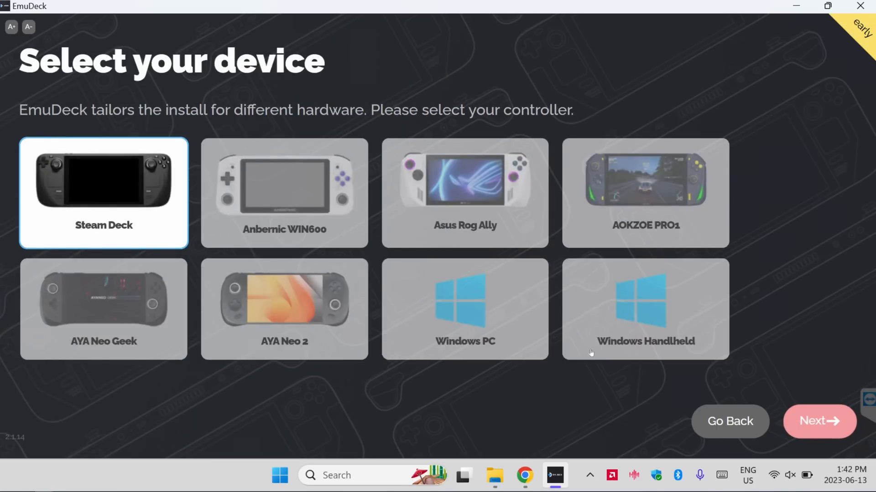
Select Asus Rog Ally as the device and proceed
click(453, 207)
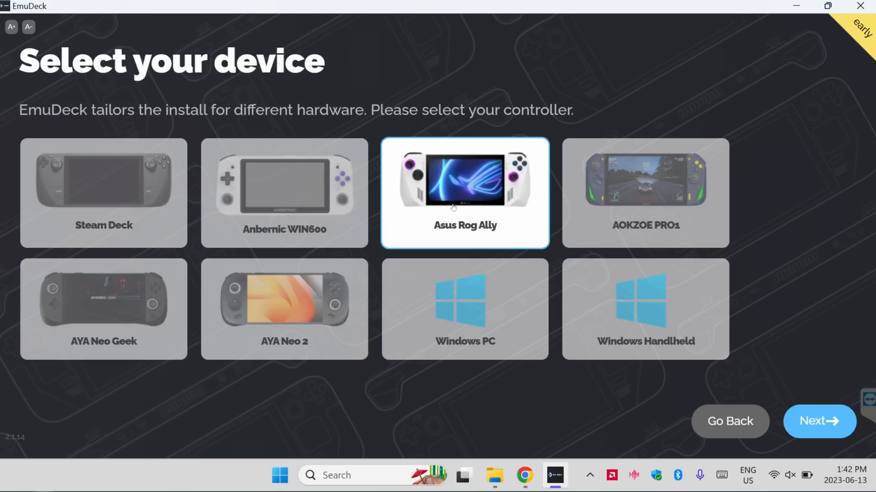
click(825, 421)
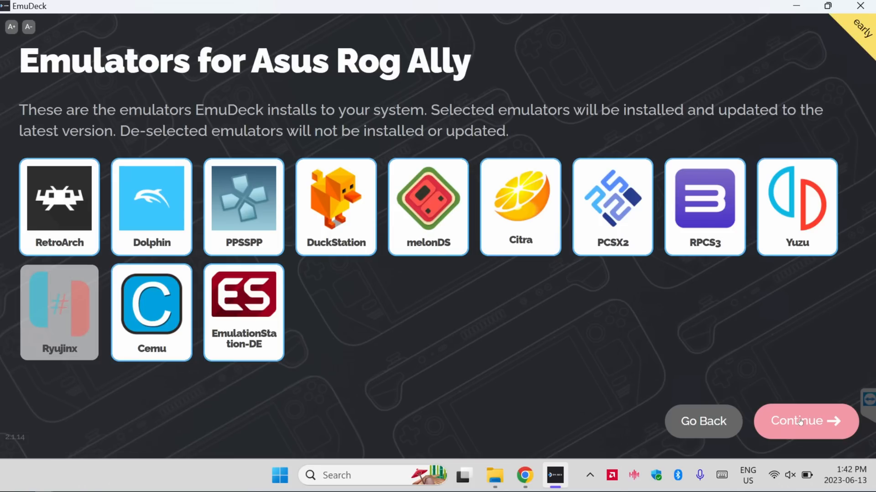
Accept the preselected emulators for installation and keep all emulator configurations selected for the EmuDeck defaults
click(800, 422)
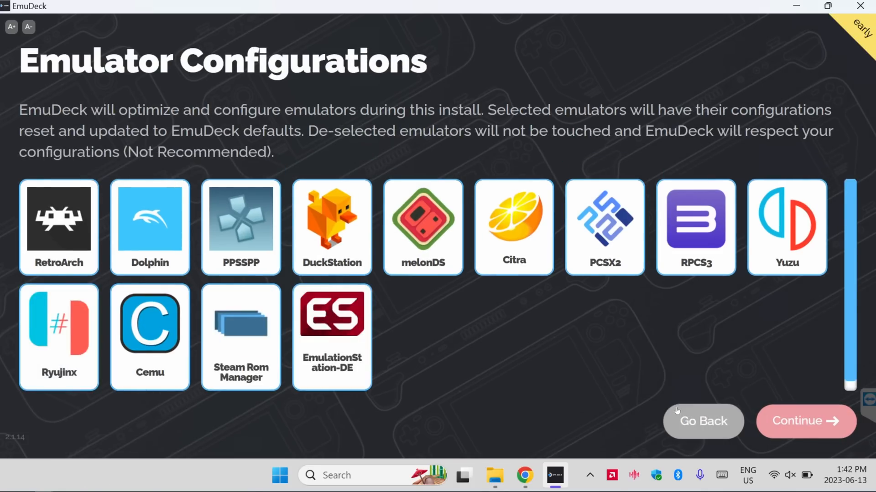
scroll(554, 362, down, 1)
scroll(539, 358, up, 1)
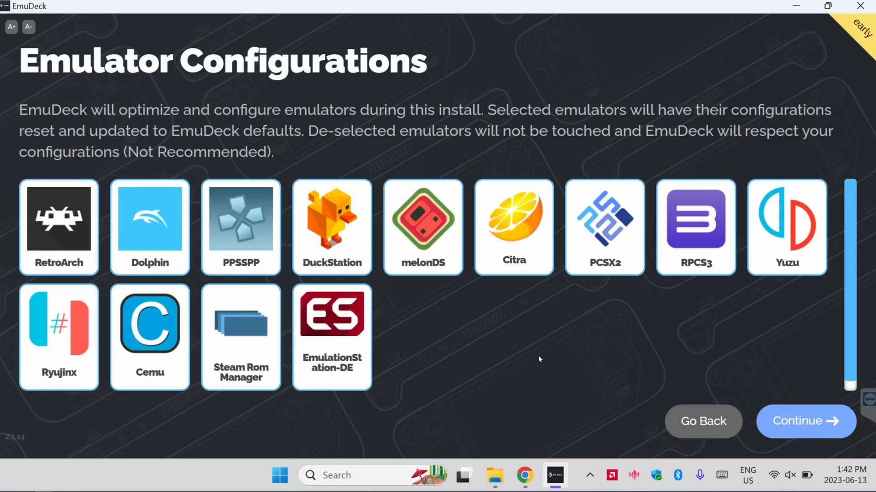
click(805, 422)
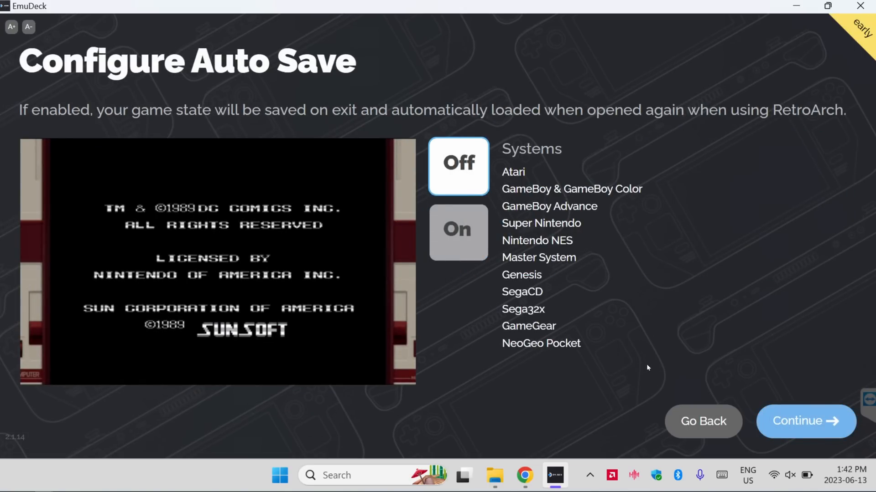
Turn on Auto Save for the RetroArch systems and continue
click(462, 249)
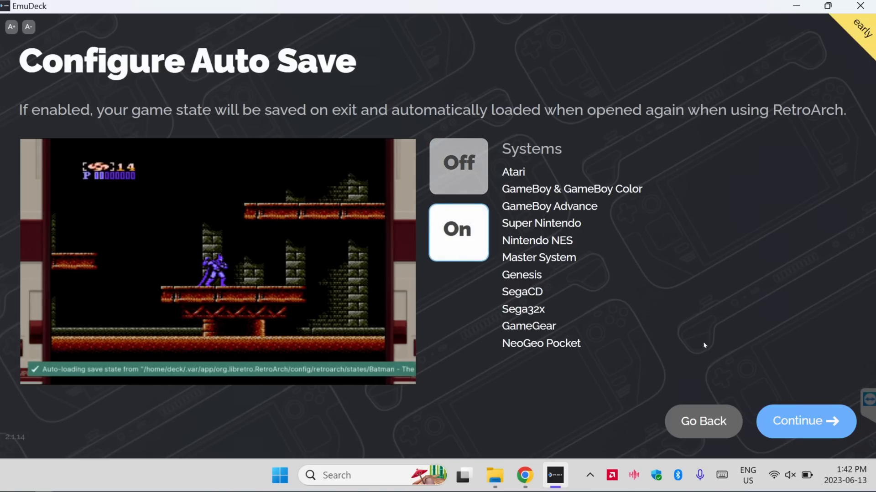
click(798, 428)
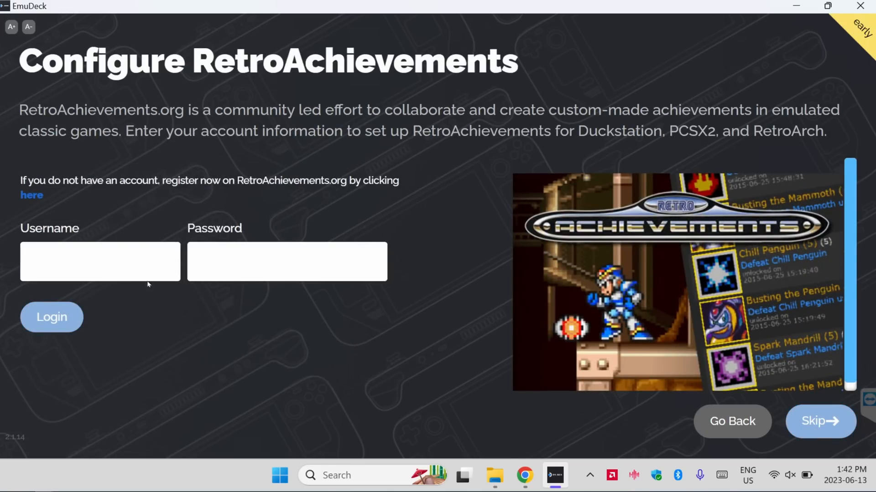
View the RetroAchievements website, then log in to RetroAchievements with the account username and password and continue
click(128, 269)
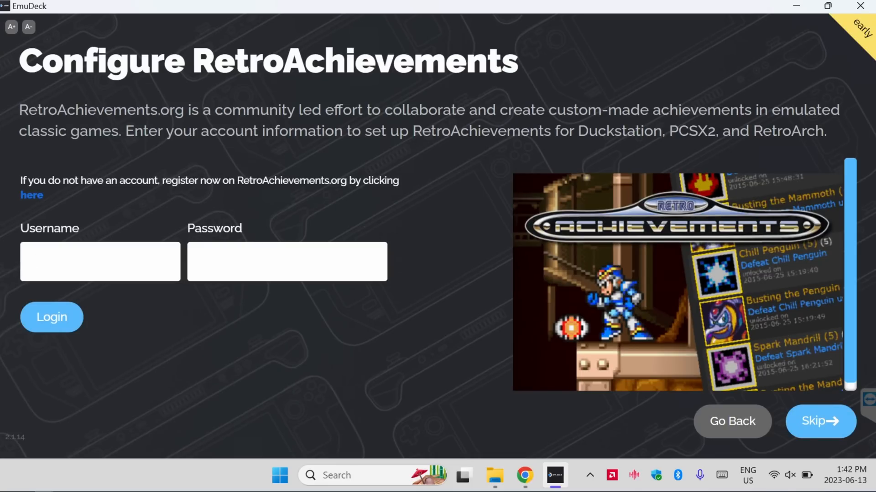
click(34, 198)
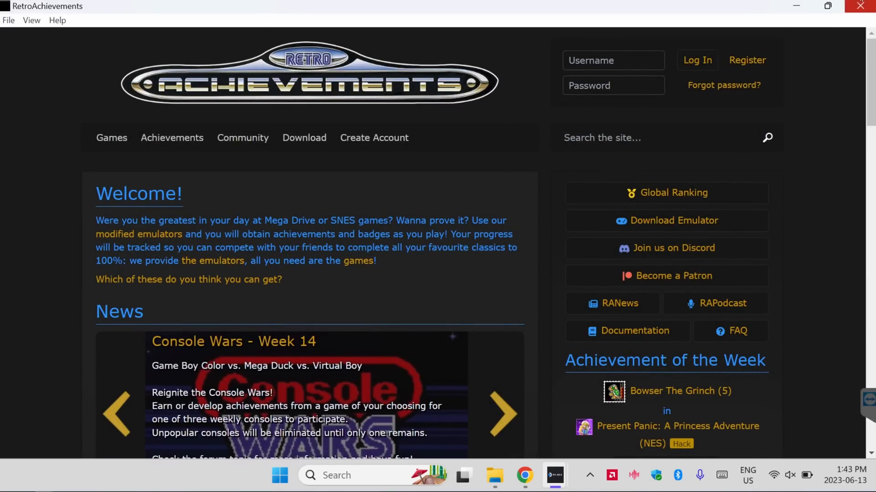
click(860, 6)
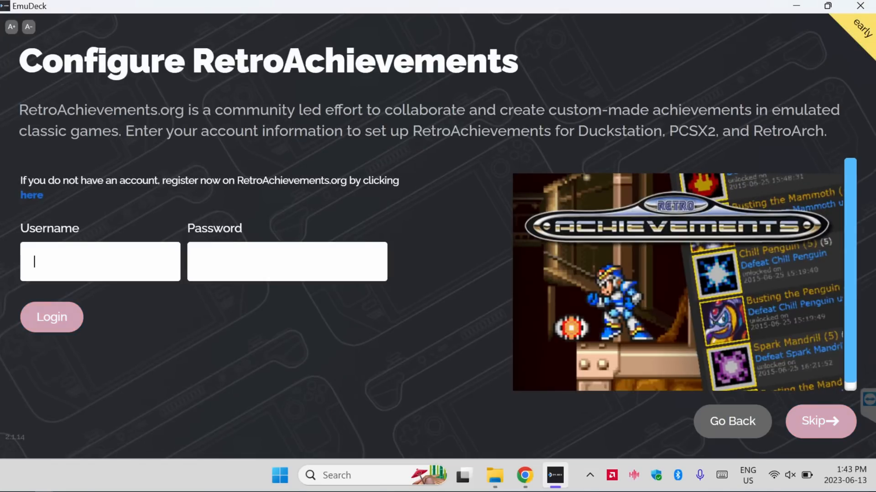
text(joeysretroha)
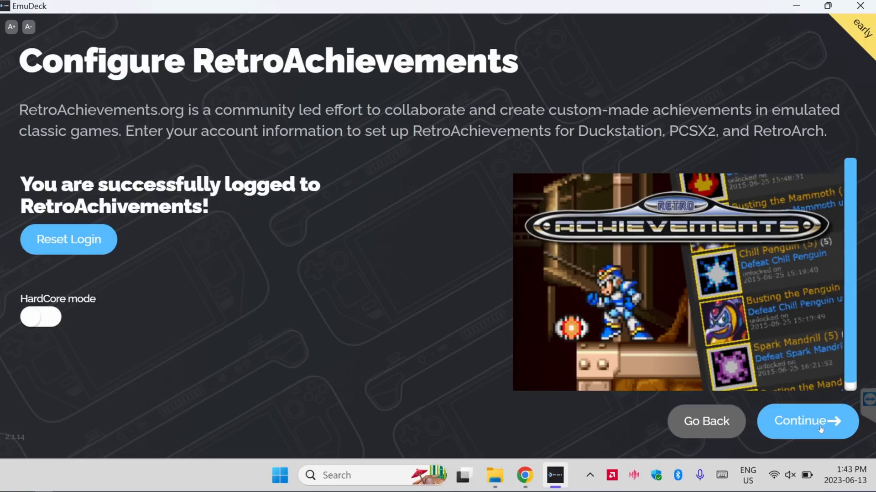
click(820, 429)
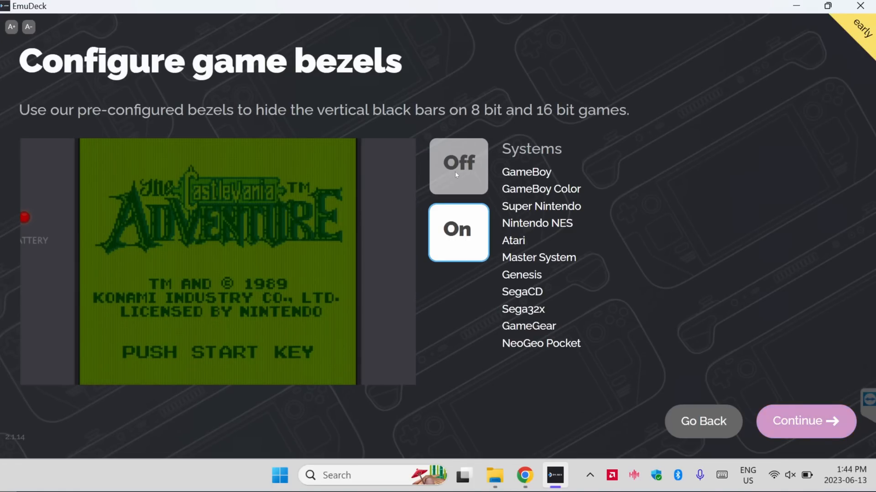
Turn off the game bezels for 8 bit and 16 bit games and continue
click(442, 141)
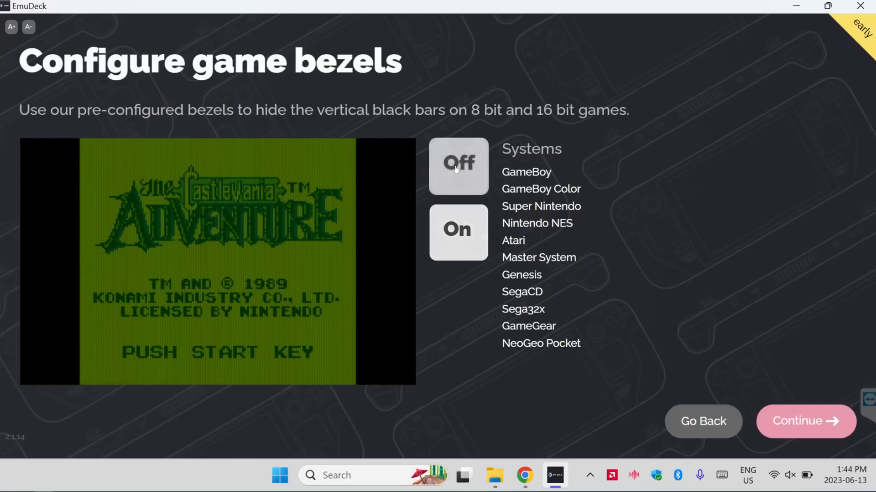
click(801, 423)
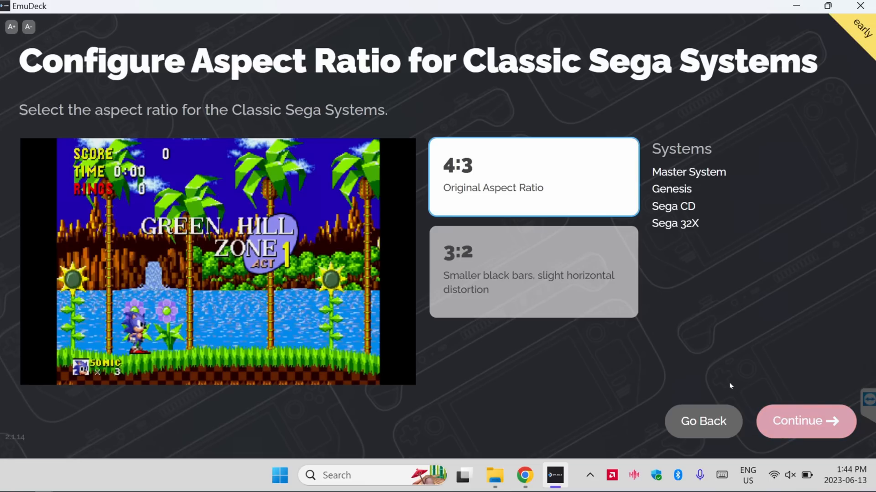
Compare the 3:2 and 4:3 previews for the Classic Sega Systems, keep the original 4:3 aspect ratio and continue
click(515, 269)
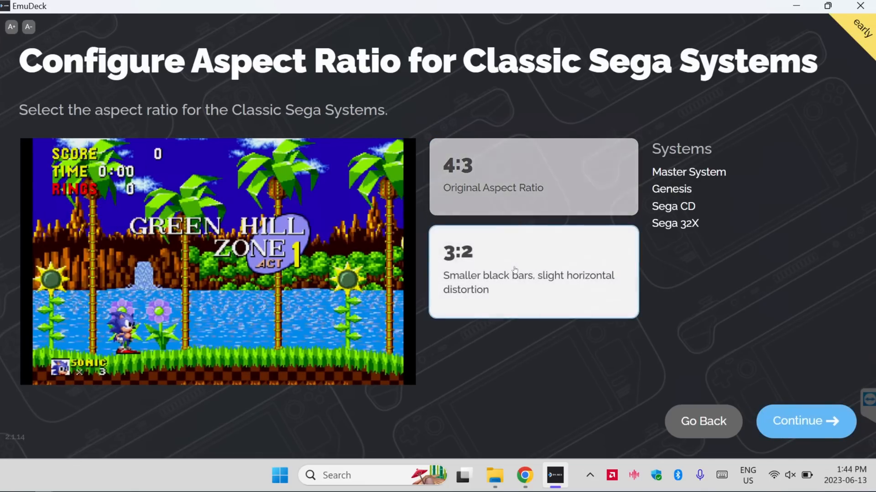
click(487, 200)
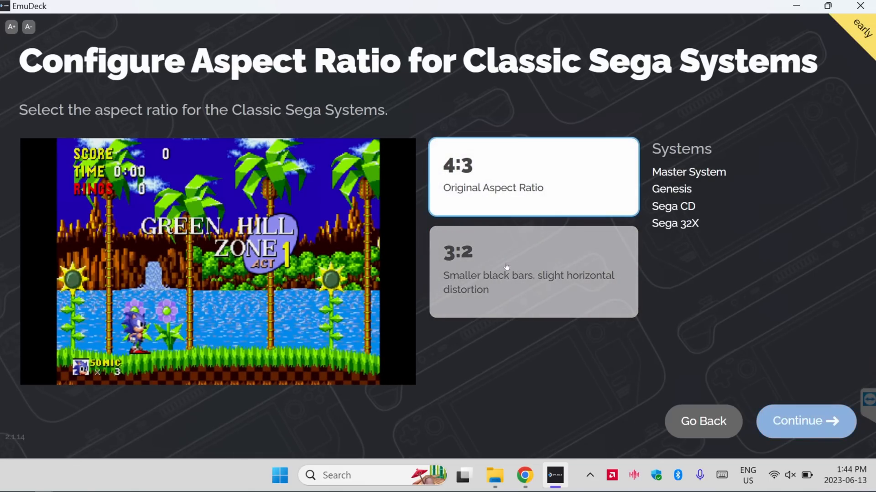
click(505, 269)
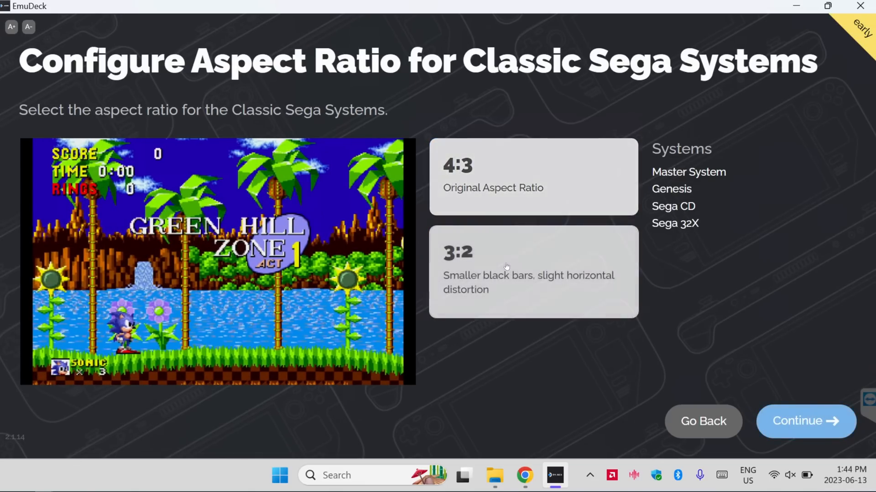
click(497, 188)
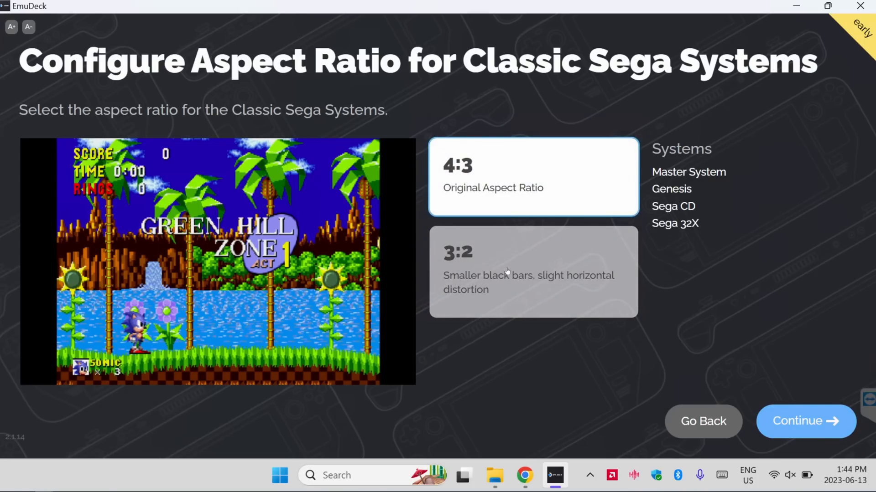
click(507, 270)
click(499, 199)
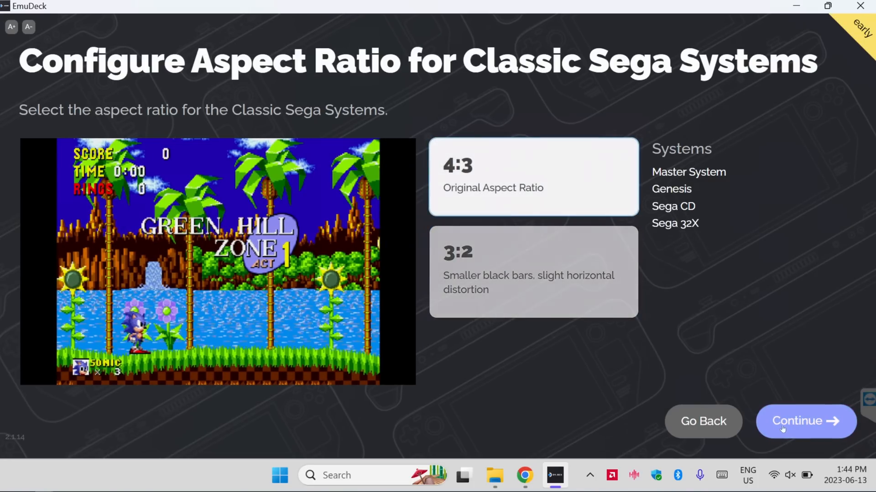
click(800, 432)
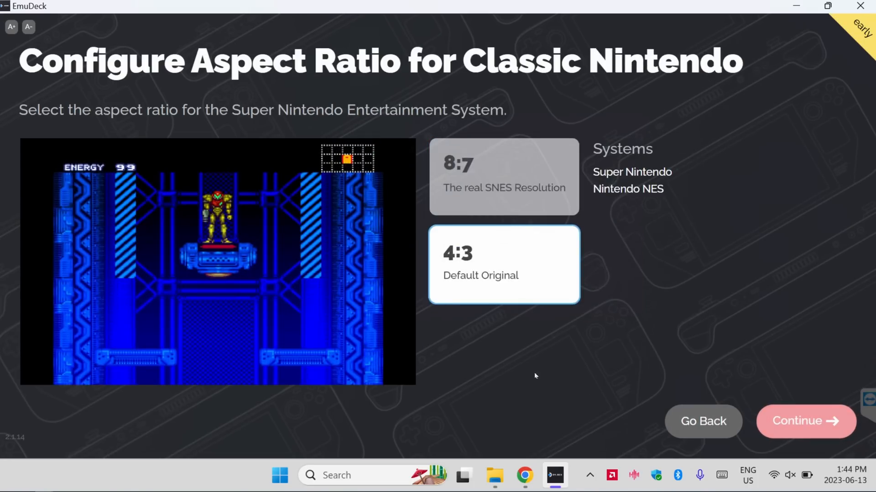
Compare the two aspect ratios for Classic Nintendo, choose 8:7, the real SNES resolution, and continue
click(491, 191)
click(500, 262)
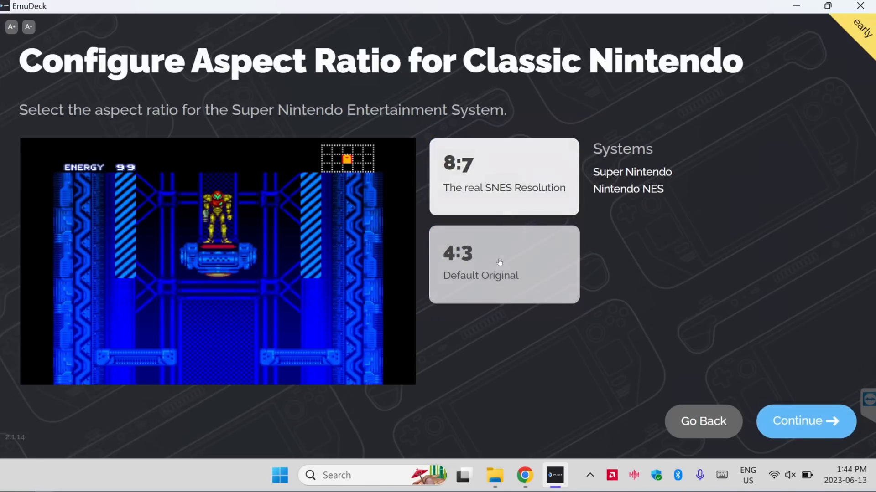
click(490, 193)
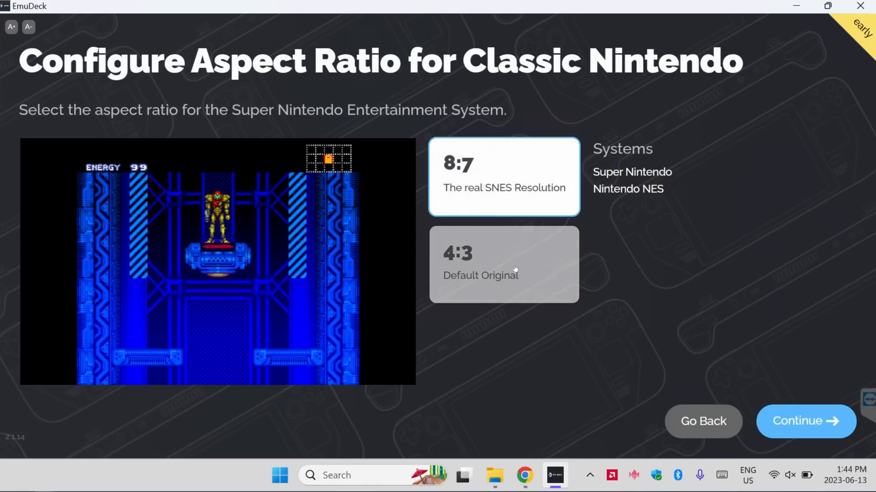
click(515, 269)
click(498, 202)
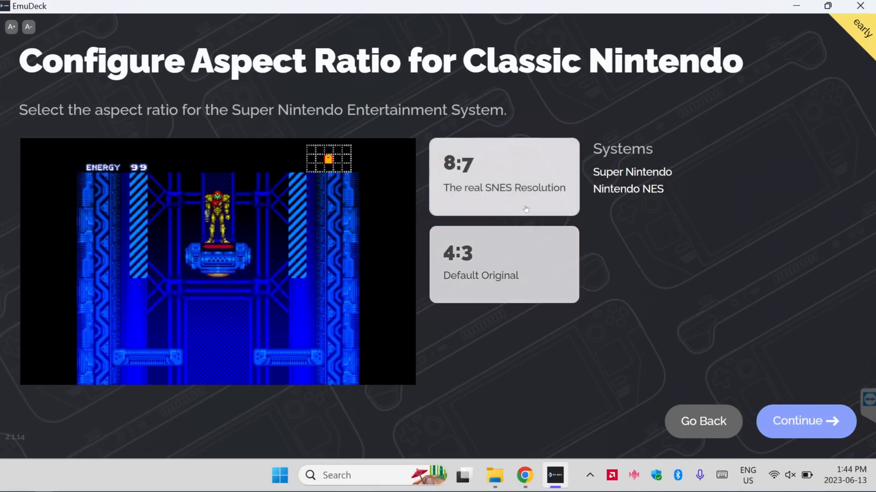
click(801, 418)
Preview 16:9 widescreen for Classic 3D Games on Dreamcast and Nintendo 64, select the original 4:3 aspect ratio and continue
click(538, 287)
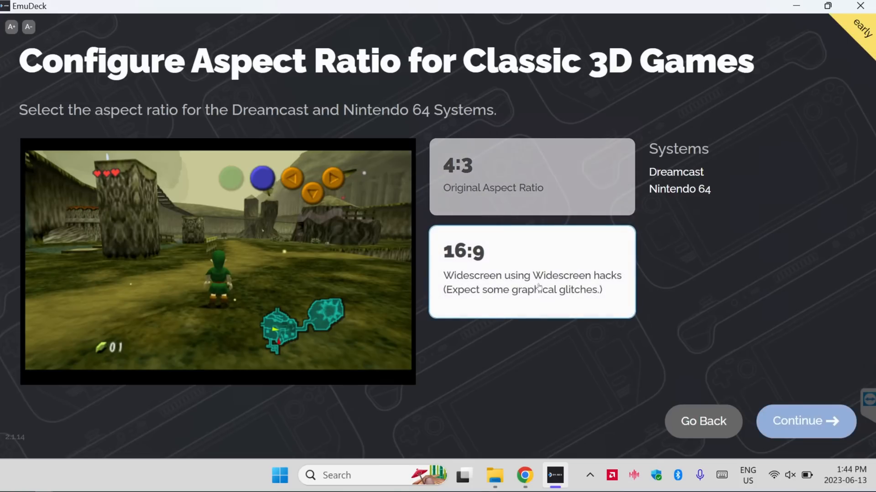
click(517, 185)
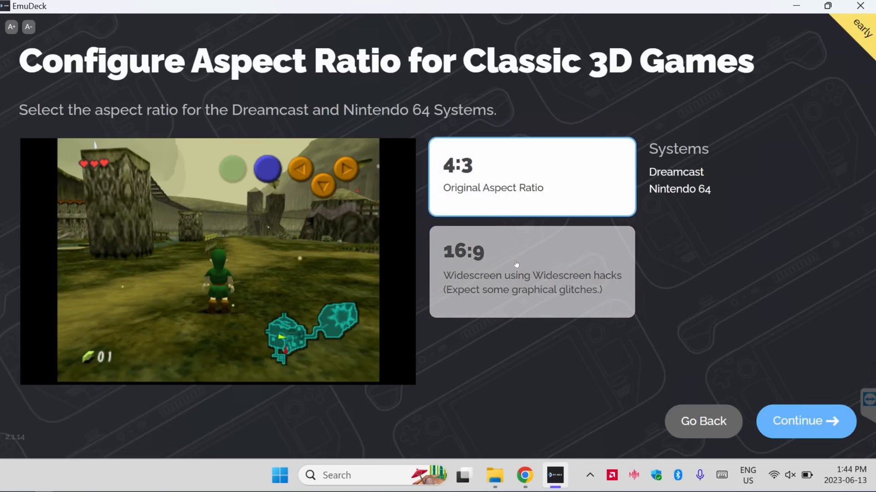
click(516, 266)
click(501, 177)
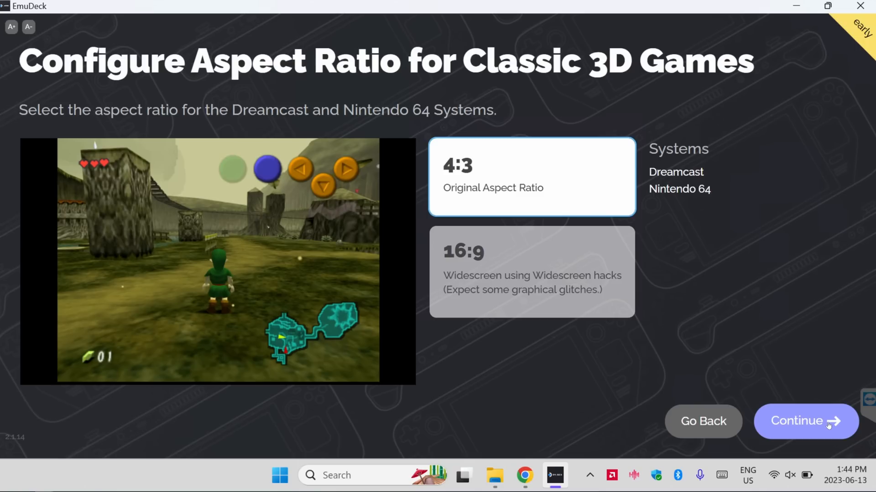
click(829, 425)
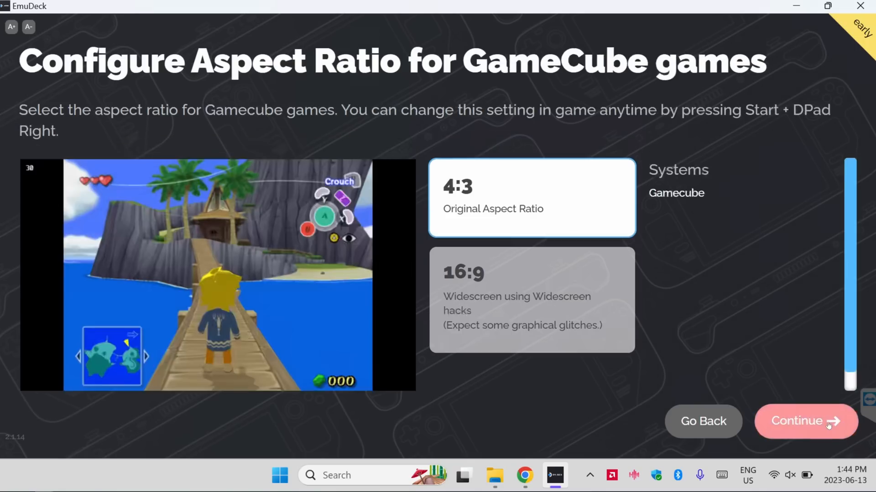
Preview 16:9 widescreen for GameCube games, select the original 4:3 aspect ratio and continue
click(555, 296)
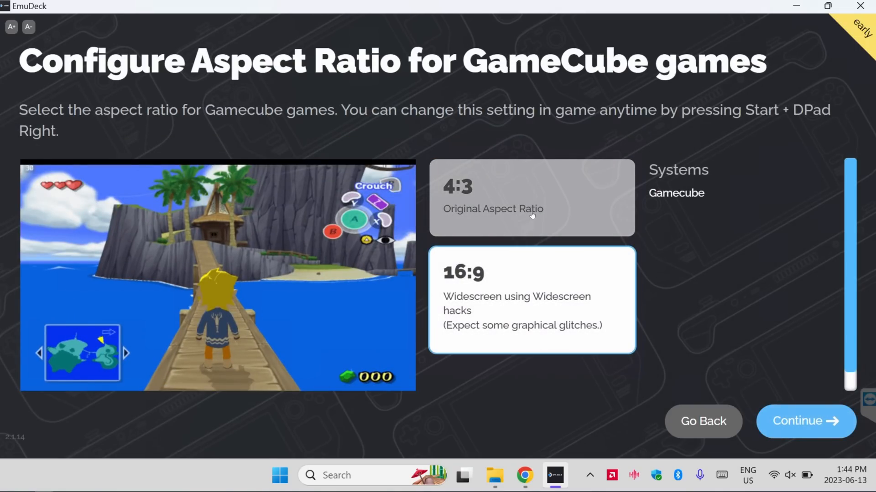
click(532, 214)
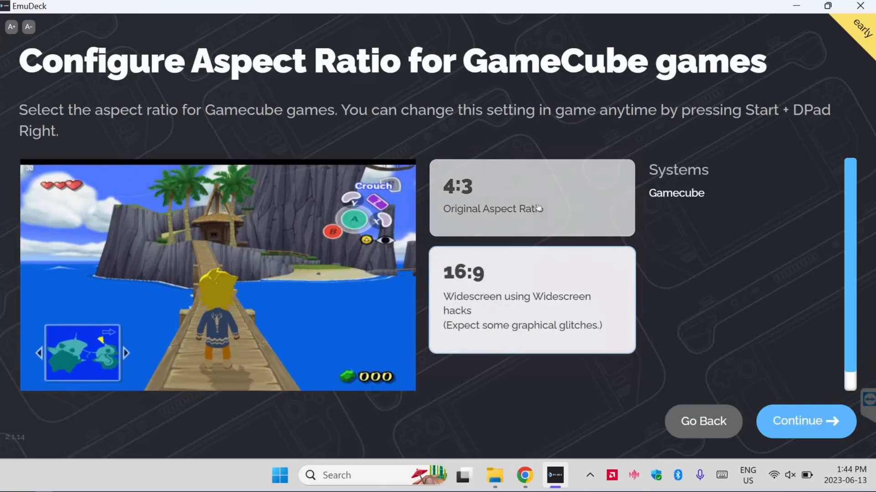
click(535, 206)
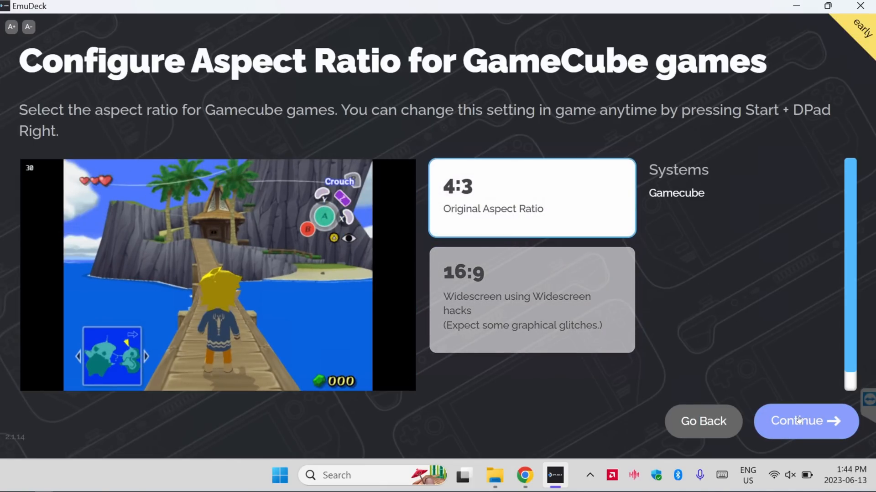
click(799, 419)
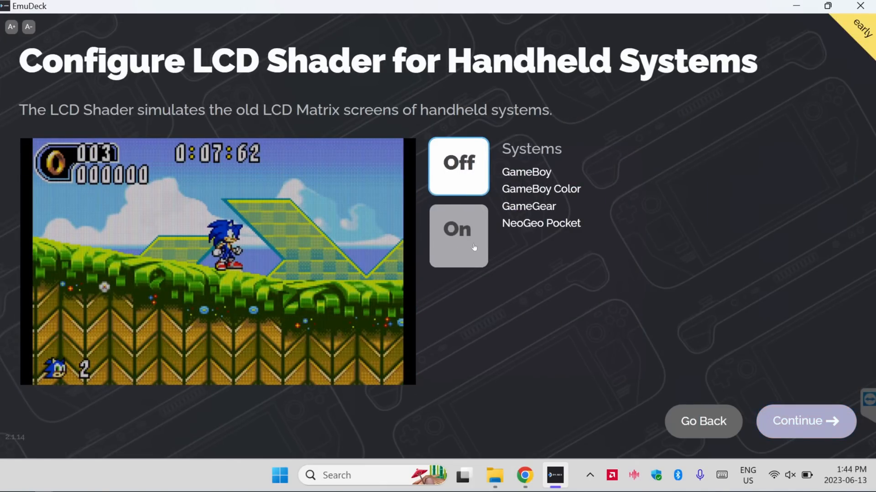
Compare the LCD Shader on and off for Handheld Systems, leave it off and continue
click(458, 240)
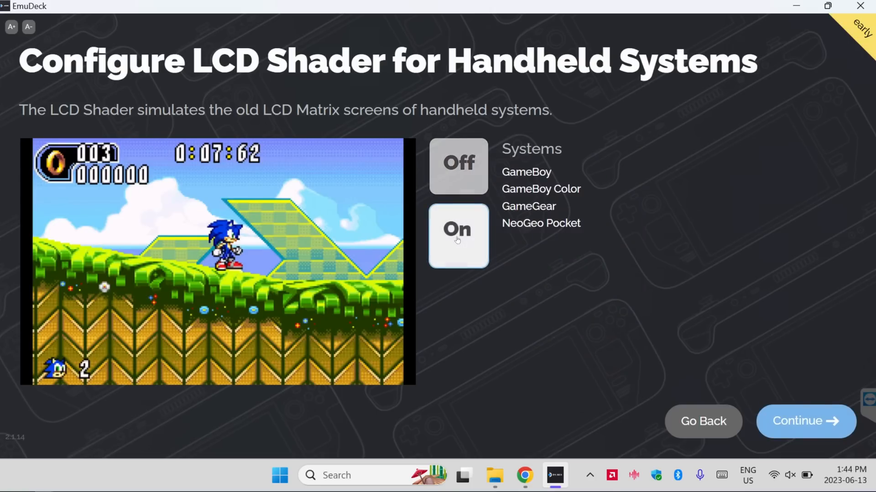
click(456, 172)
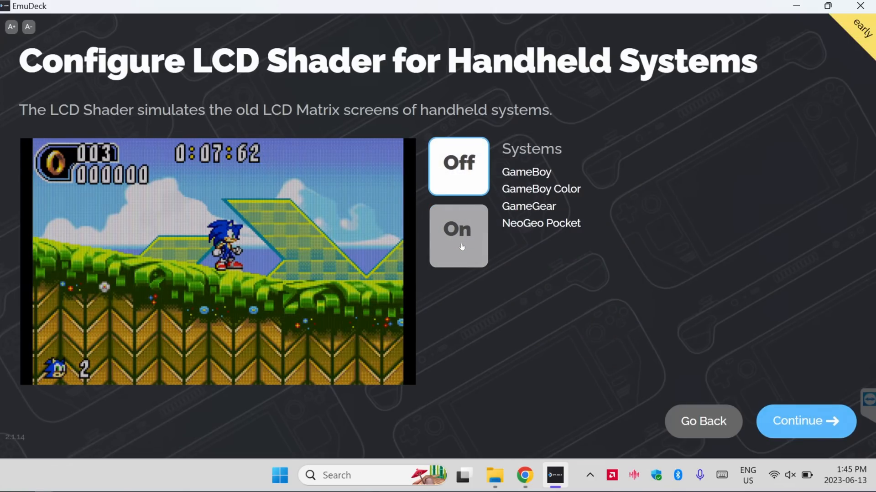
click(461, 247)
click(458, 169)
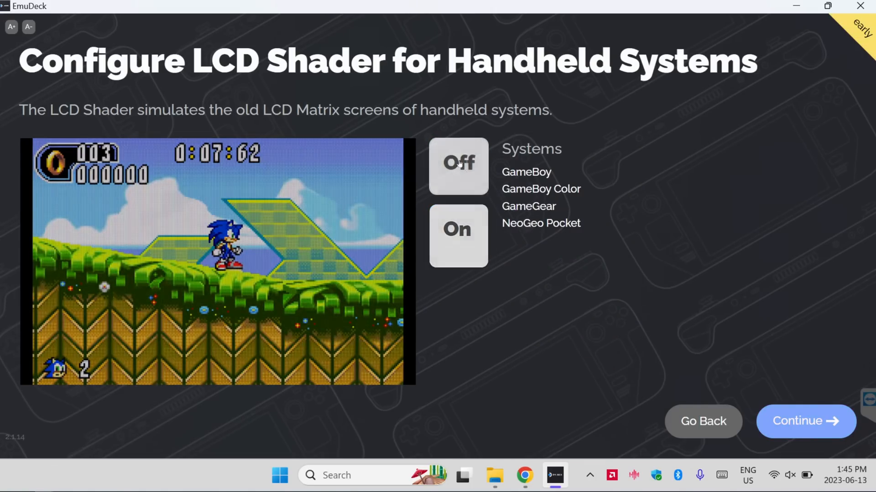
click(804, 425)
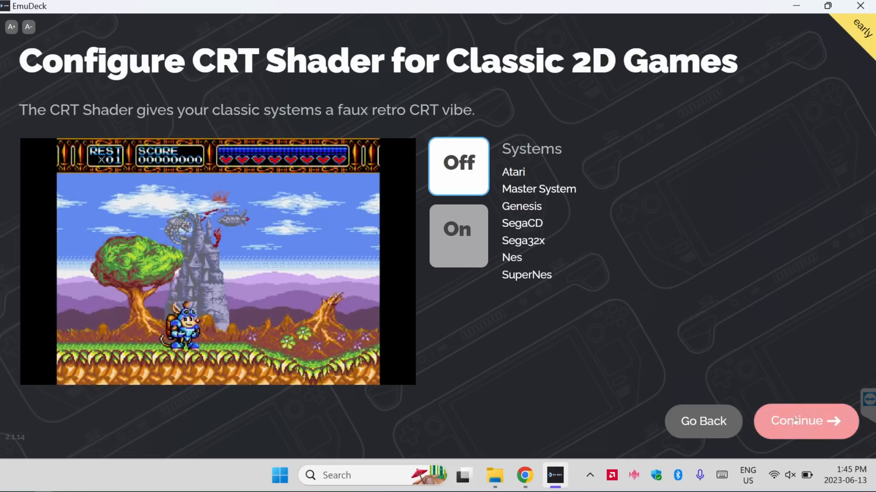
Compare the CRT Shader on and off for Classic 2D Games, leave it off and continue
click(471, 229)
click(458, 169)
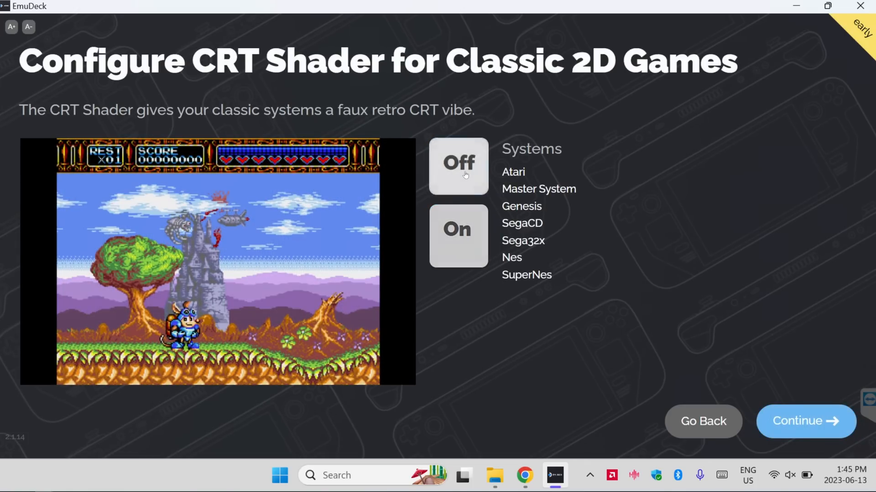
click(474, 235)
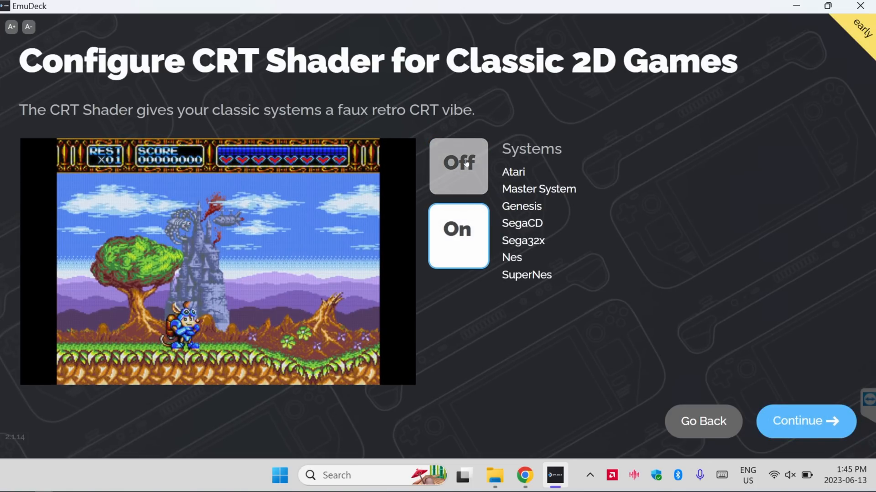
click(466, 163)
click(798, 421)
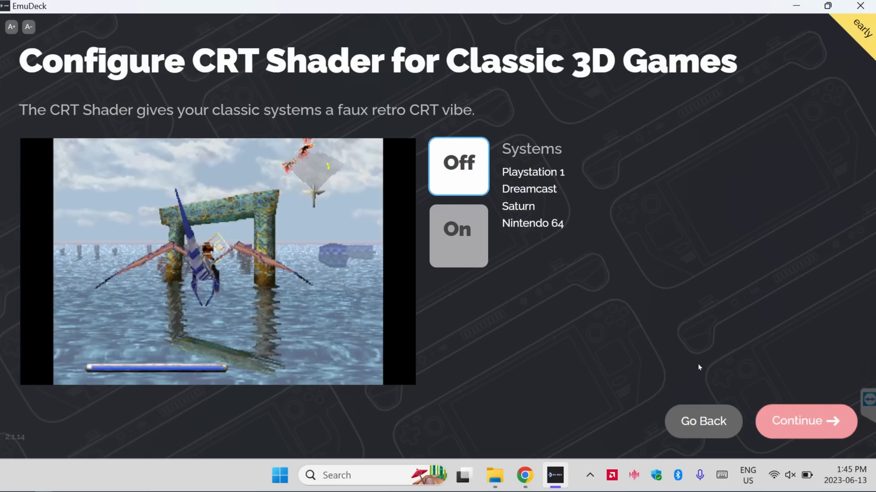
Compare the CRT Shader on and off for Classic 3D Games, leave it off and continue
click(472, 232)
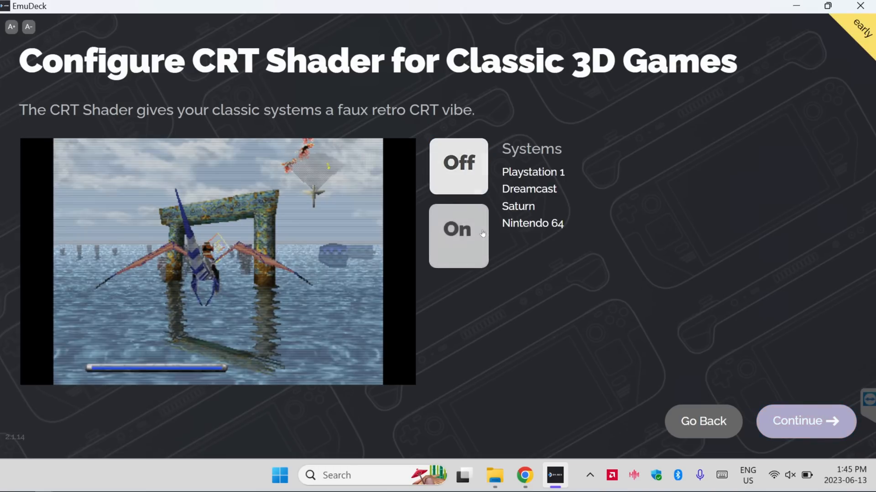
click(447, 164)
click(453, 229)
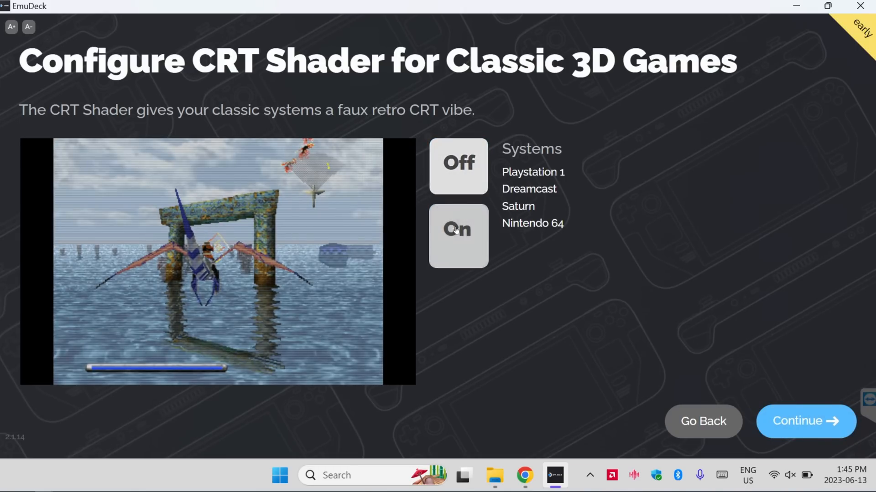
click(457, 167)
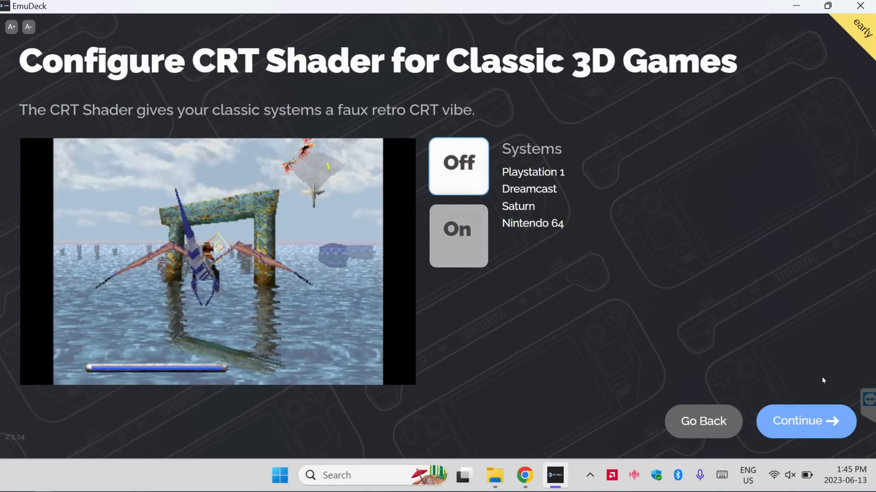
click(828, 421)
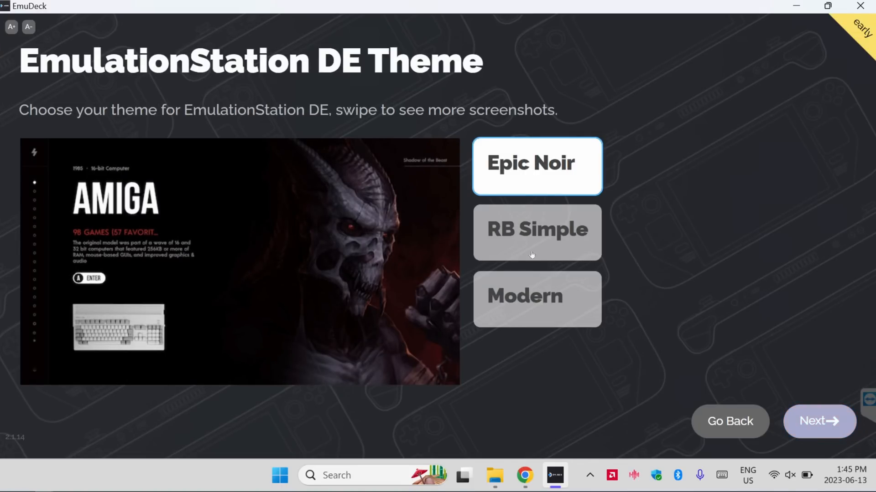
Preview the RB Simple and Modern themes for EmulationStation DE, choose Epic Noir and proceed to the setup summary
click(524, 240)
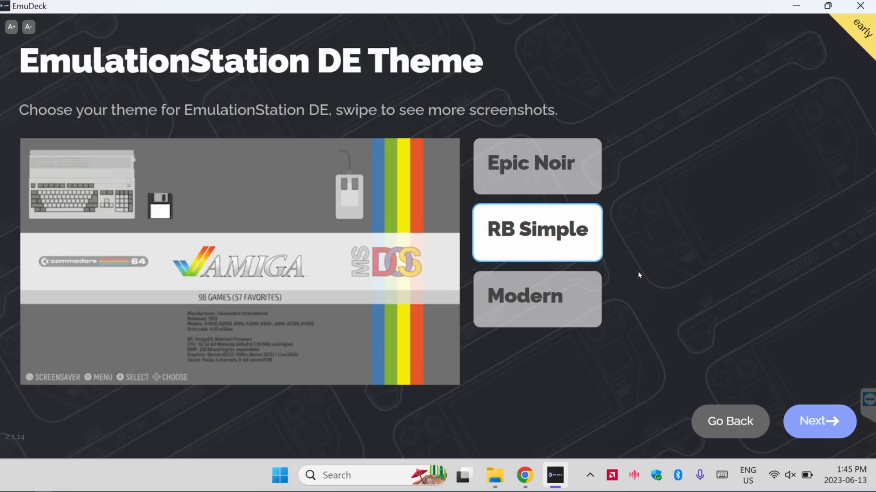
click(562, 297)
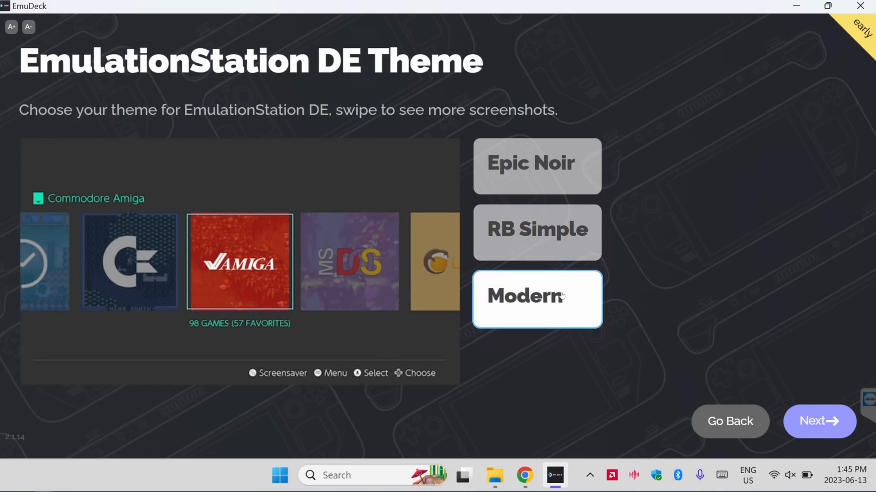
click(538, 176)
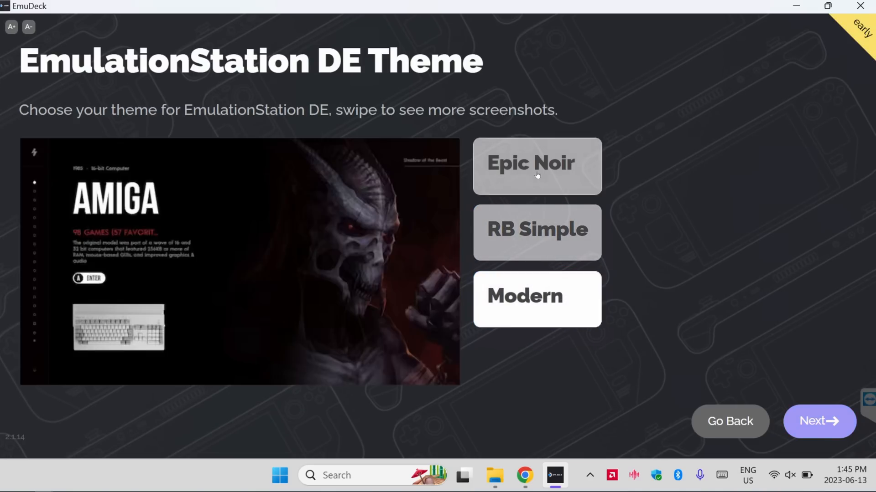
click(825, 424)
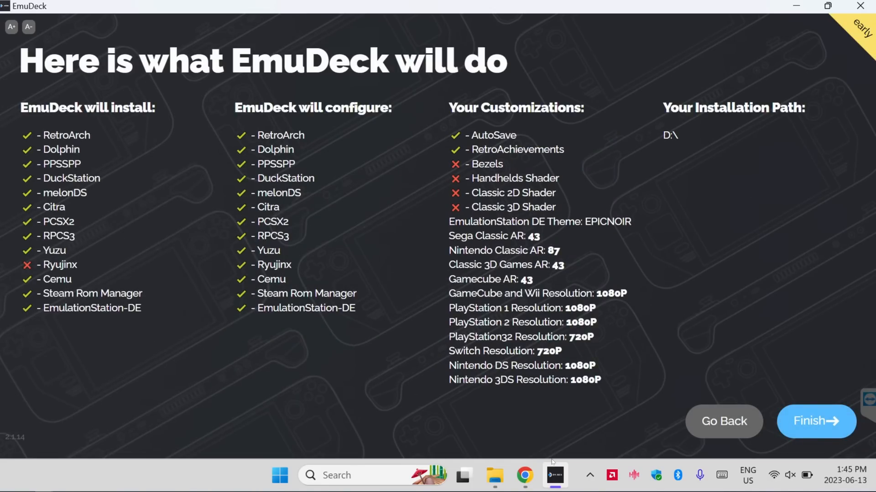
Finish the setup to run the EmuDeck installation, and set Cloud Saves to None once it completes
click(807, 429)
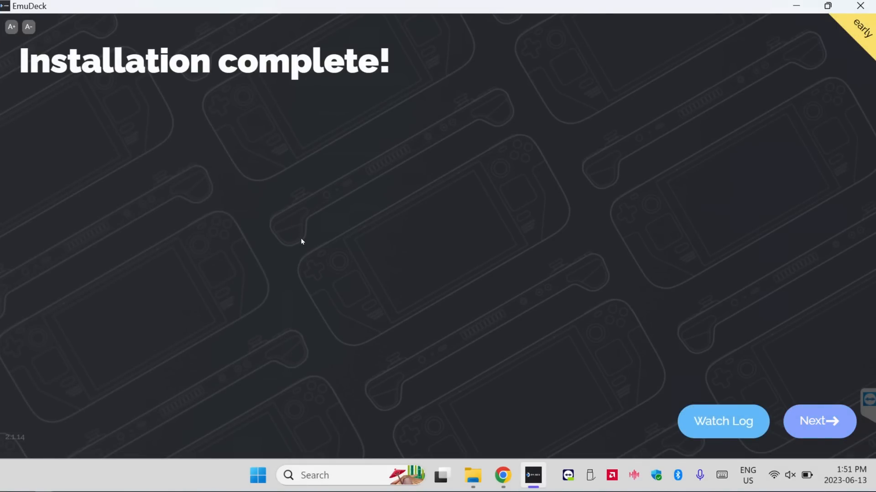
click(786, 411)
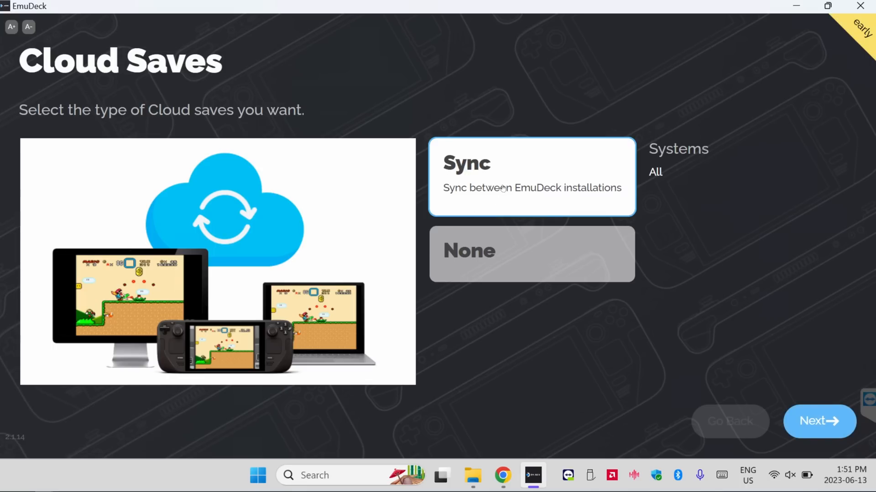
click(500, 249)
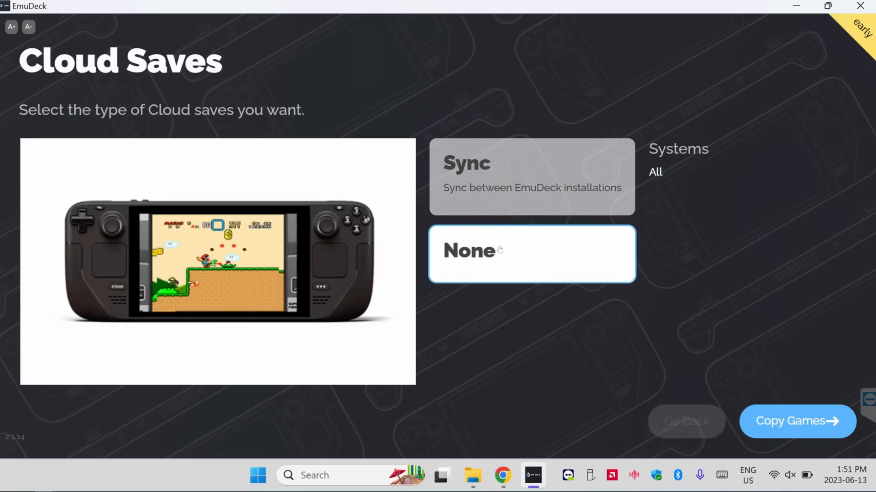
Continue to the copy-games stage and review the options for playing through Steam ROM Manager and EmulationStation DE
click(802, 420)
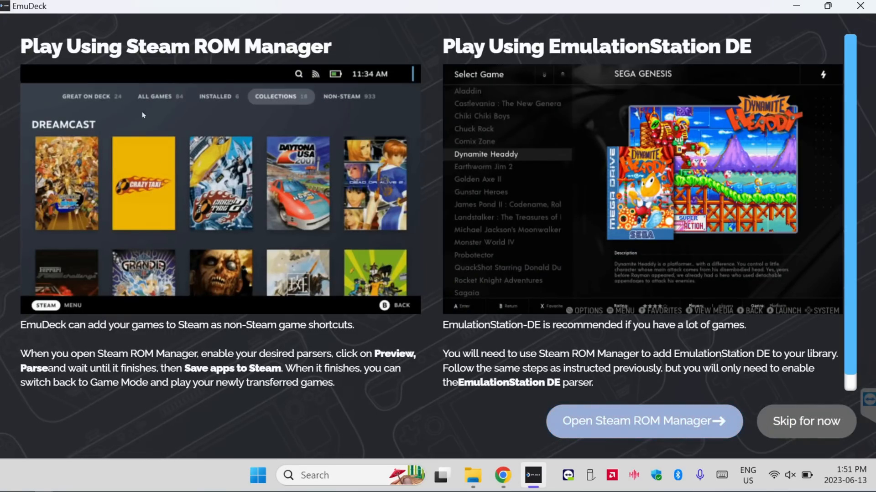
drag(34, 46, 360, 60)
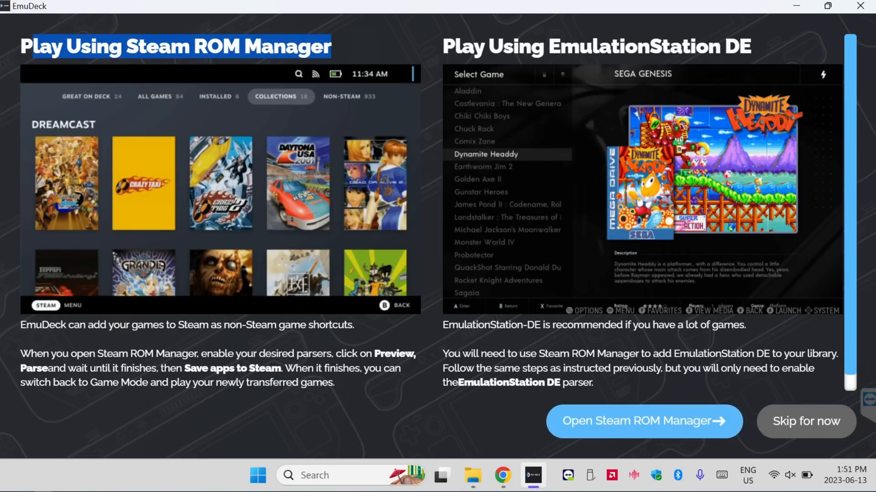
drag(442, 46, 740, 50)
click(430, 338)
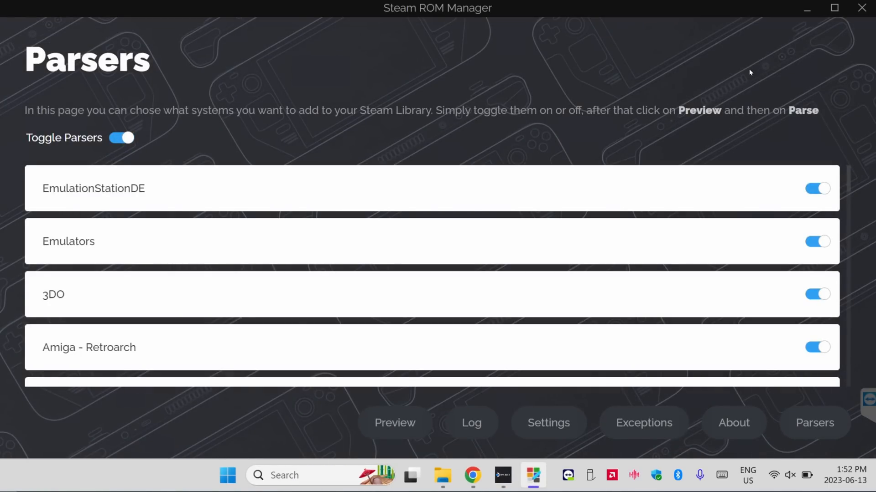
Minimize Steam ROM Manager and EmuDeck, switch to File Explorer and open the Emulation folder on the SDXC (D:) drive
click(806, 9)
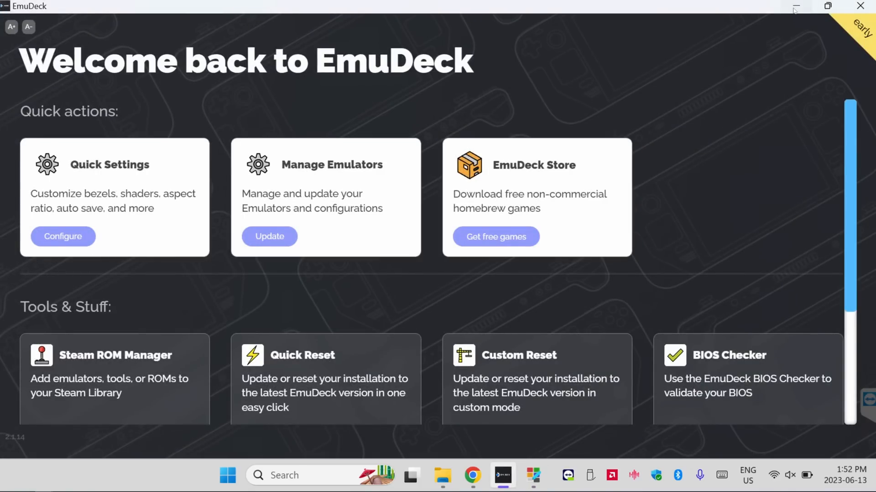
click(789, 10)
click(442, 475)
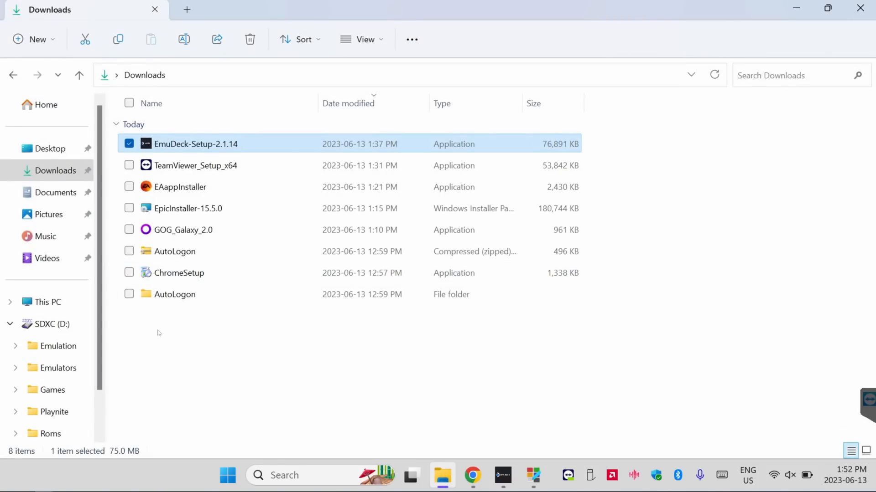
click(47, 326)
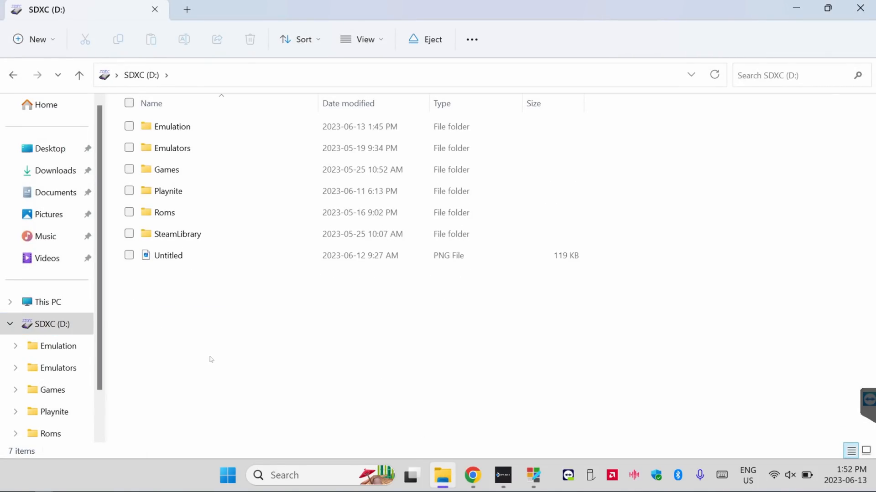
double_click(173, 127)
click(190, 286)
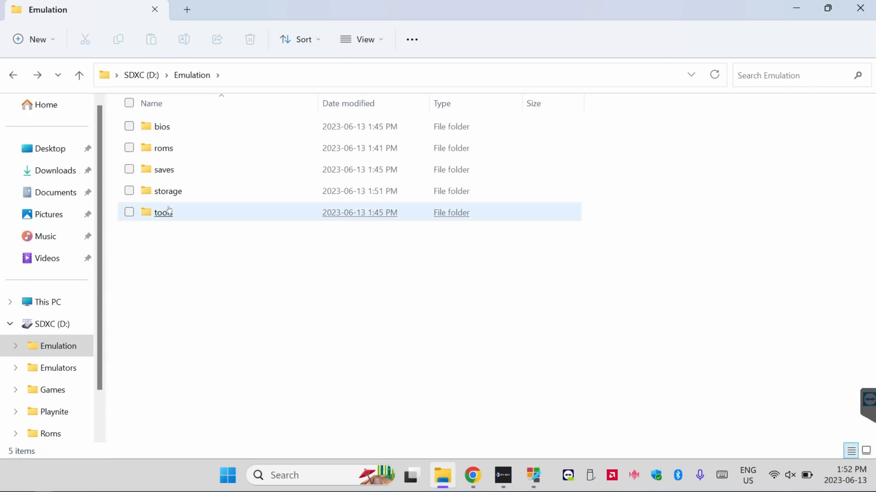
Open the roms folder and look through its system subfolders
double_click(165, 150)
scroll(177, 241, down, 10)
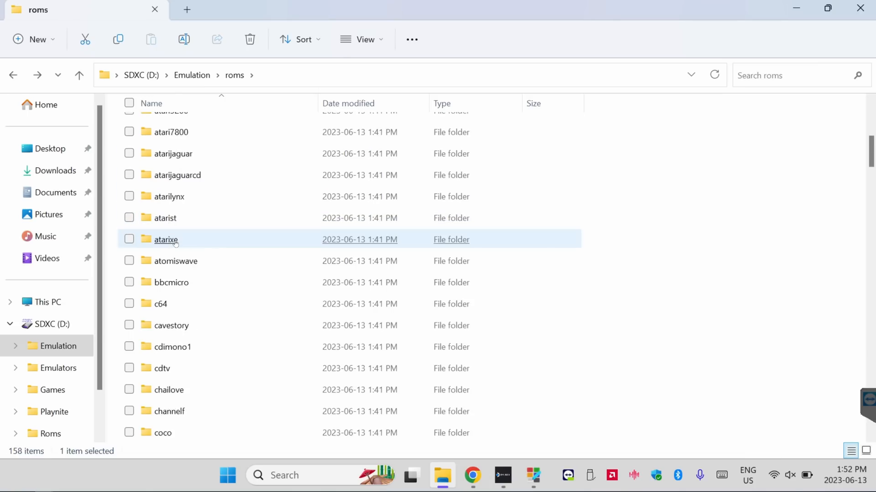
scroll(177, 241, down, 20)
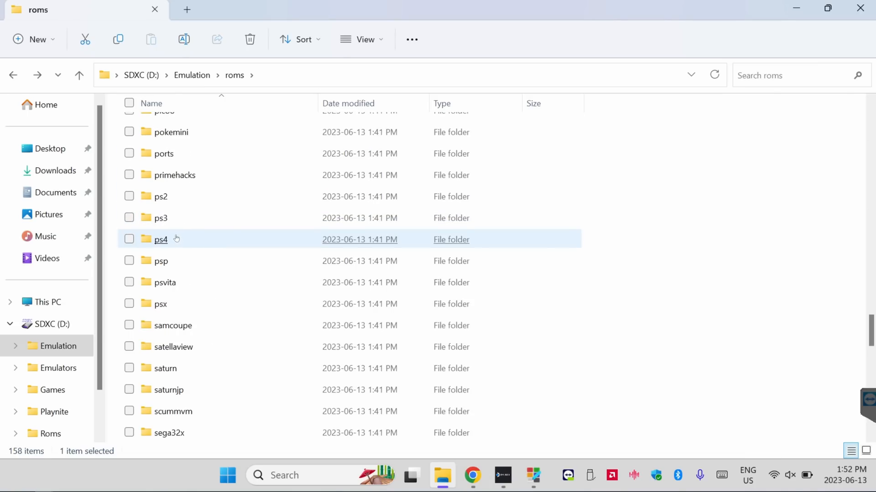
scroll(561, 219, up, 20)
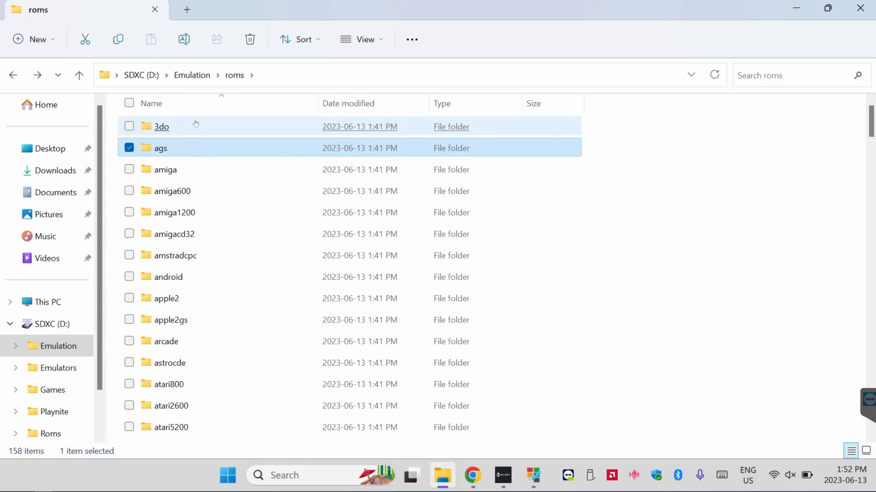
Paste the copied BIOS files and the PS2 bios files into the Emulation bios folder, and inspect its yuzu subfolder
key(BackSpace)
double_click(173, 127)
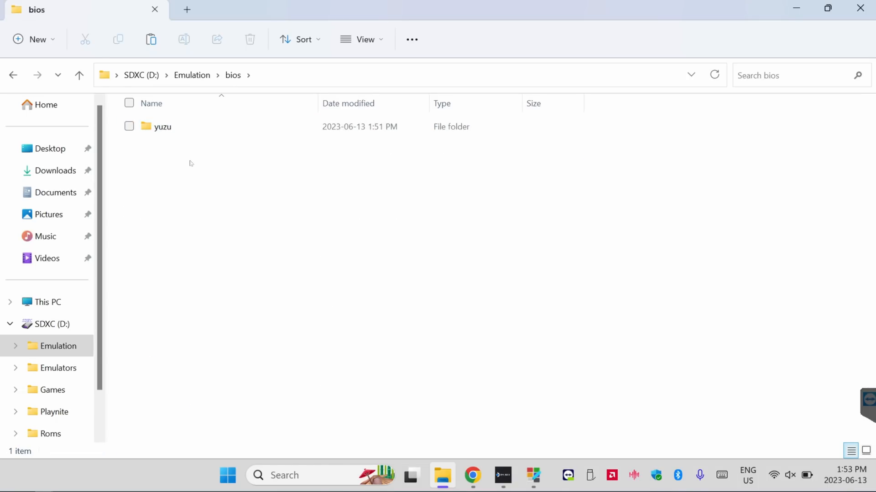
key(ctrl+v)
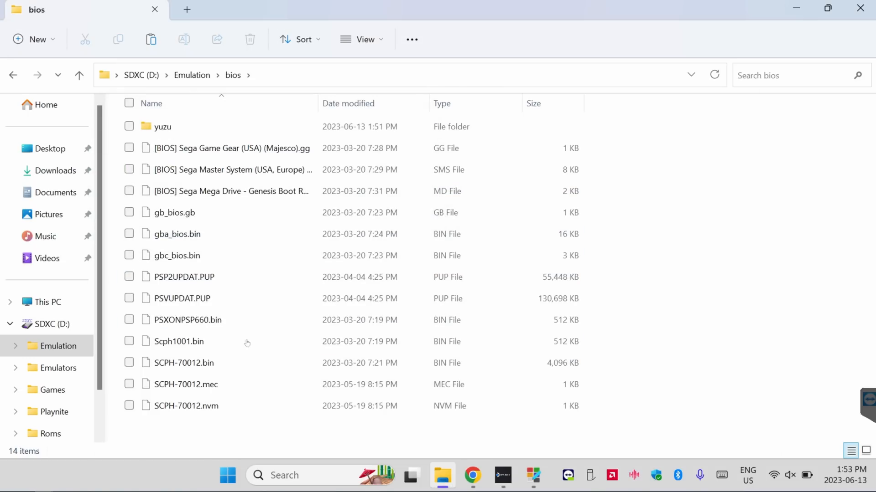
key(ctrl+v)
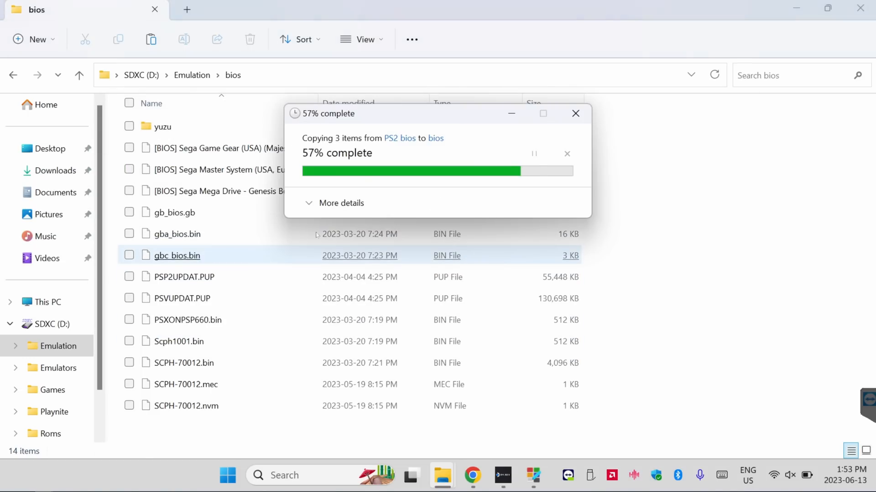
double_click(163, 126)
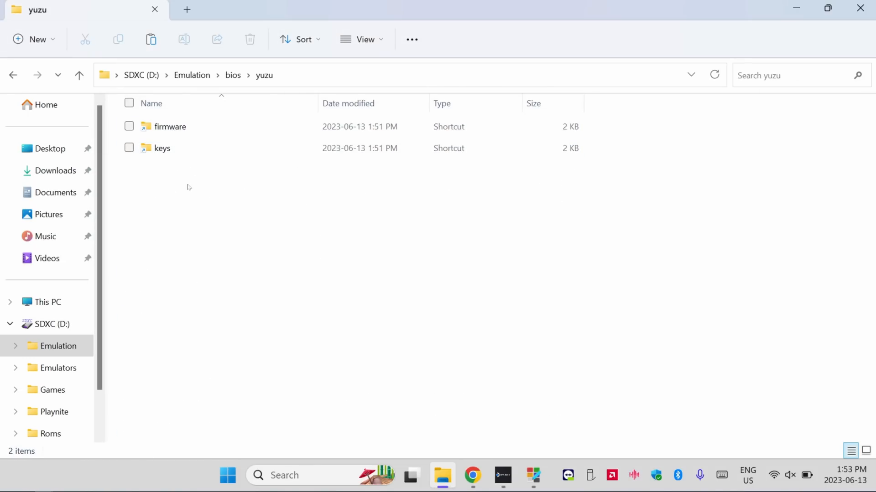
click(179, 129)
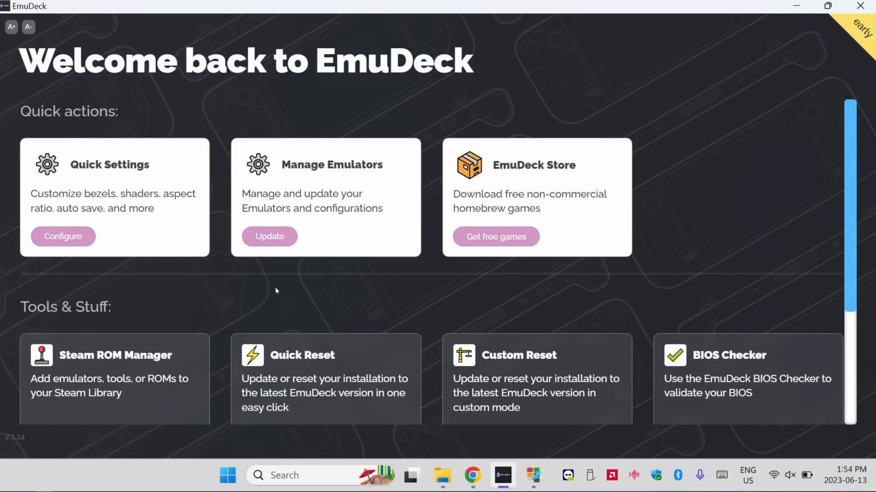
In EmuDeck, open the BIOS Checker and examine the BIOS status of each system
scroll(273, 283, down, 3)
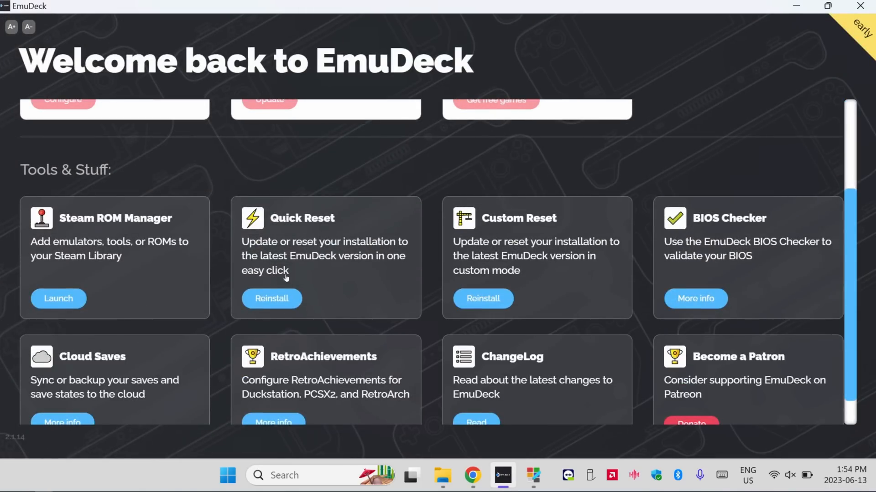
click(727, 254)
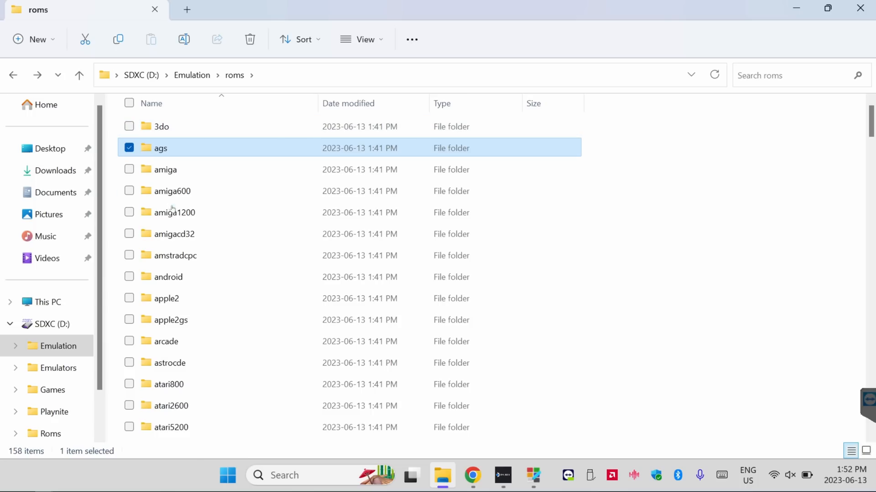
scroll(175, 243, down, 3)
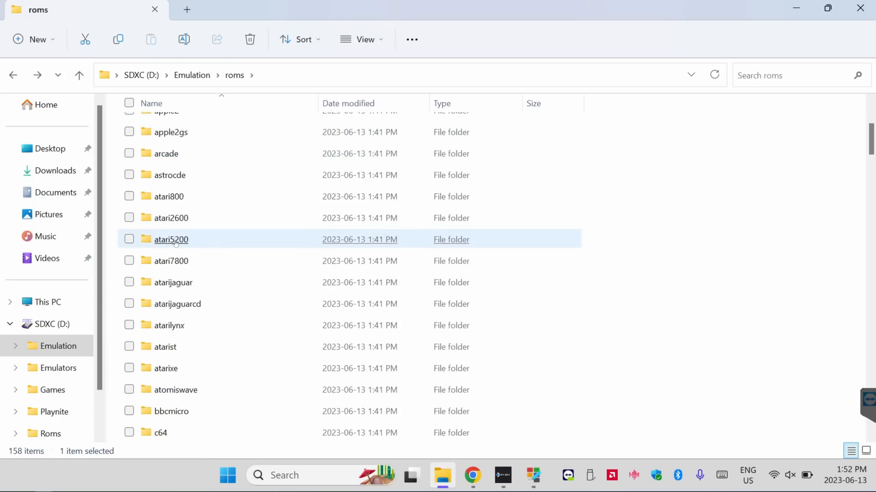
Browse the Emulation roms directory to see which system folders are available for game files
scroll(177, 242, down, 20)
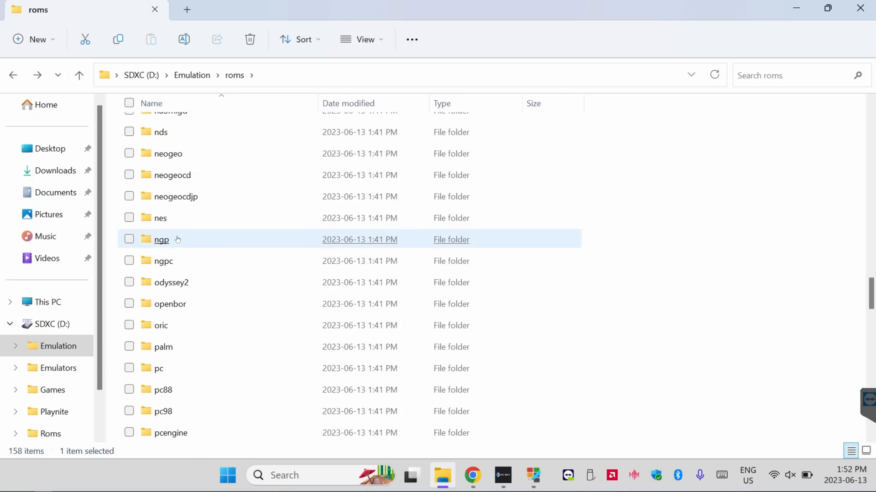
scroll(177, 239, down, 6)
scroll(561, 214, up, 13)
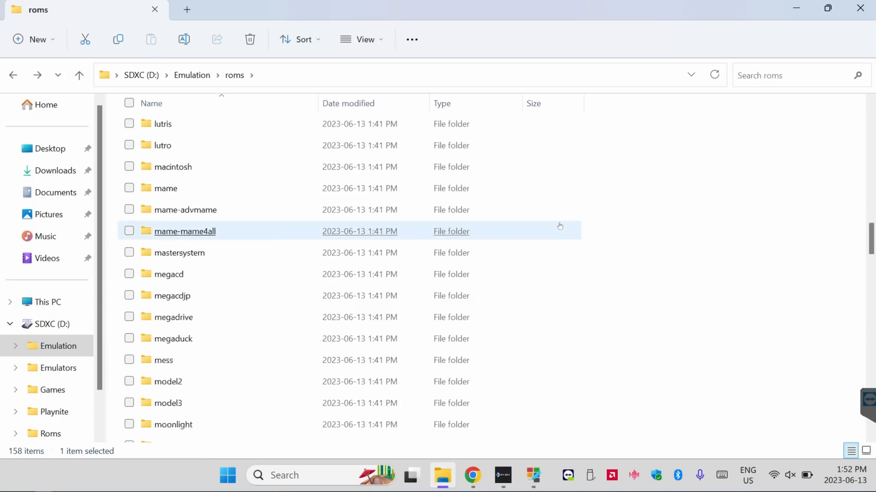
scroll(560, 214, up, 20)
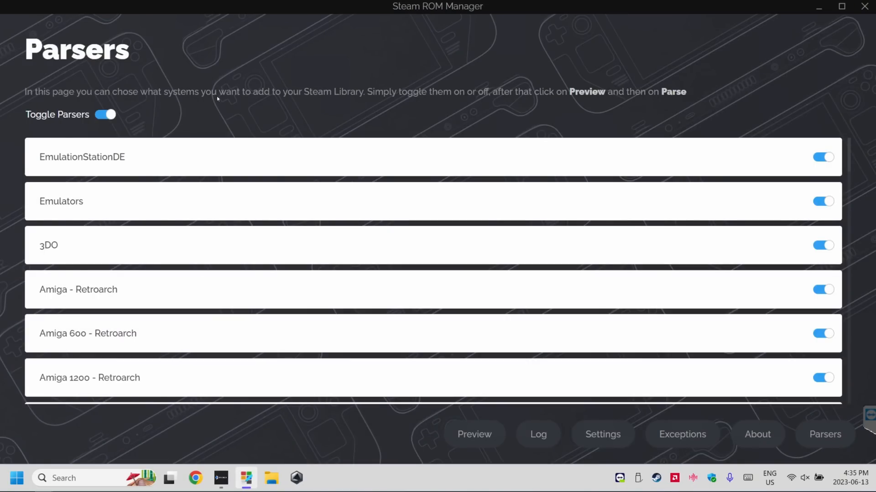
Examine the full list of system parsers in Steam ROM Manager and return to its beginning
scroll(162, 195, down, 5)
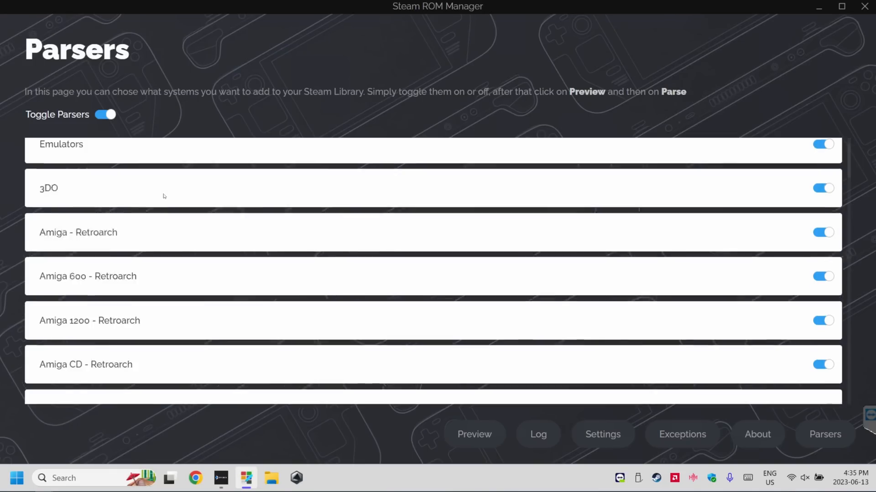
scroll(167, 201, down, 15)
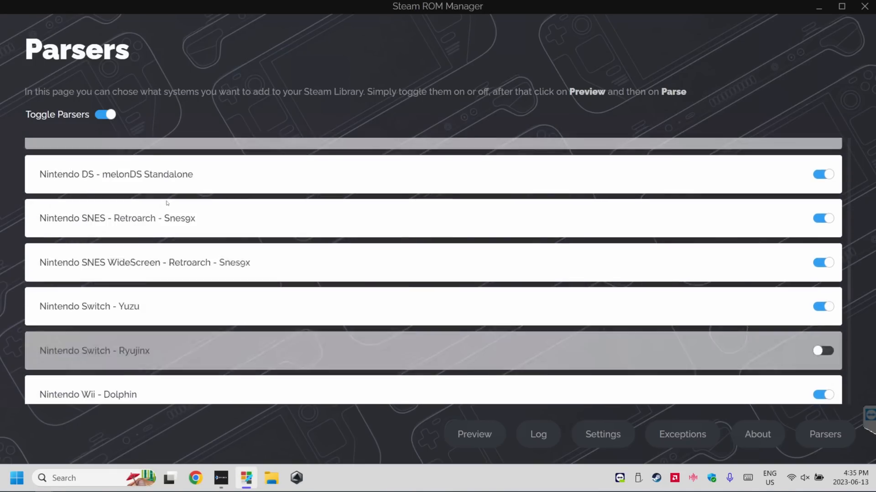
scroll(166, 211, down, 15)
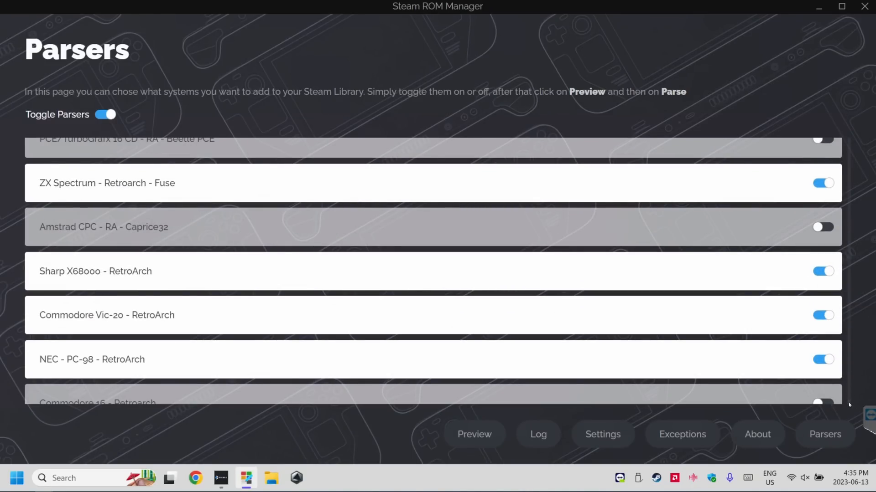
drag(853, 405, 842, 126)
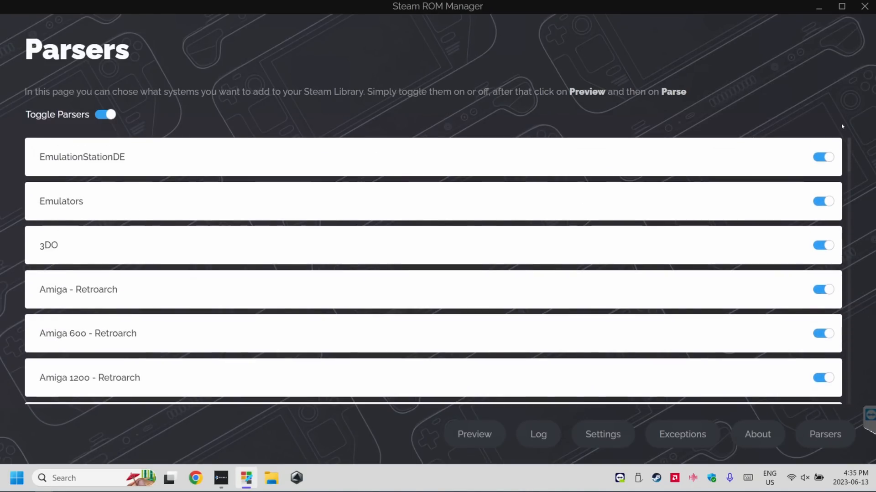
Disable all parsers, enable only EmulationStationDE, and parse it for adding to Steam
click(111, 117)
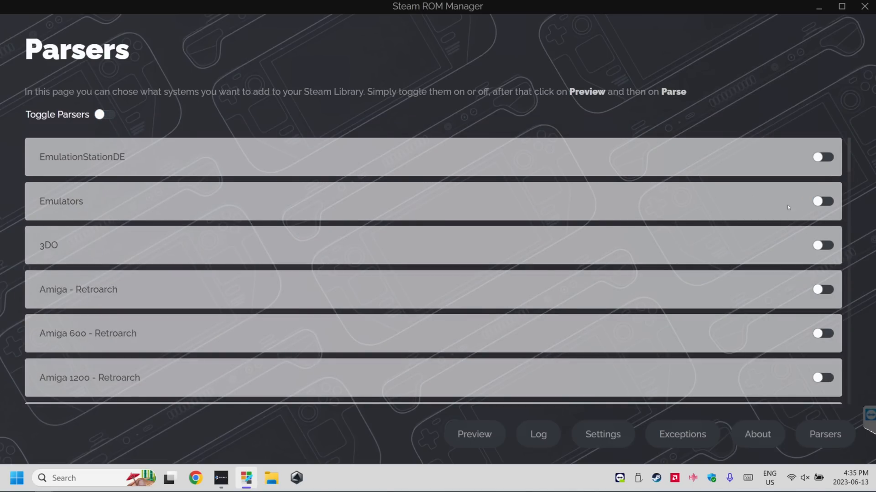
click(823, 157)
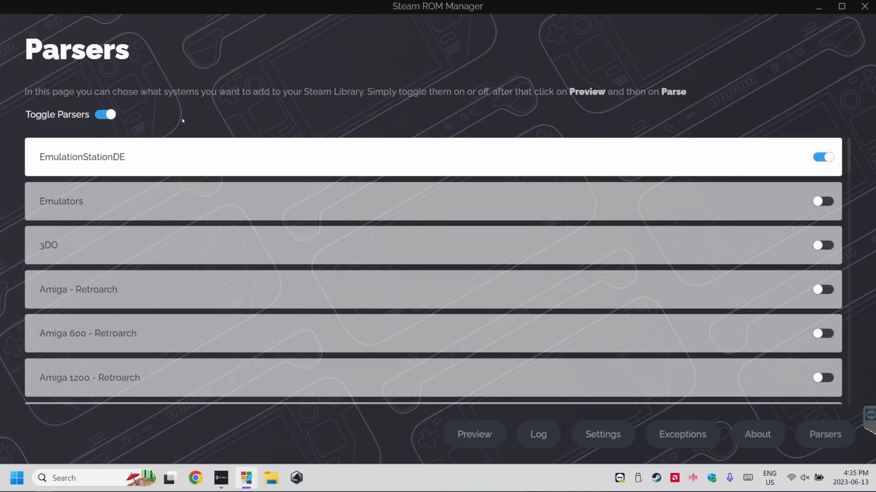
click(461, 437)
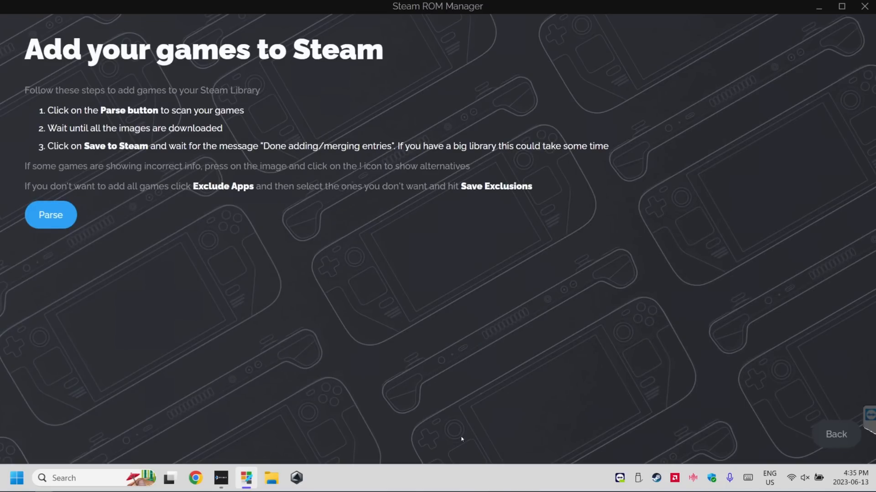
click(56, 216)
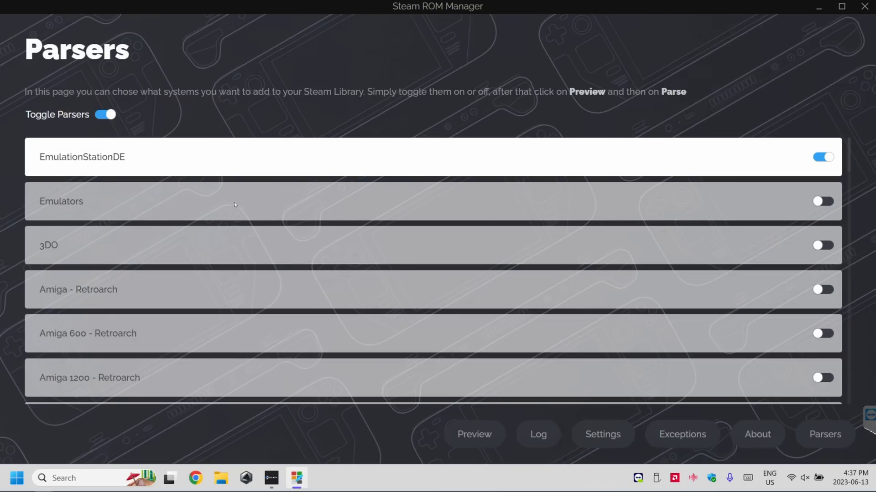
Enable the Emulators parser alongside EmulationStationDE and parse both from the preview page
click(823, 201)
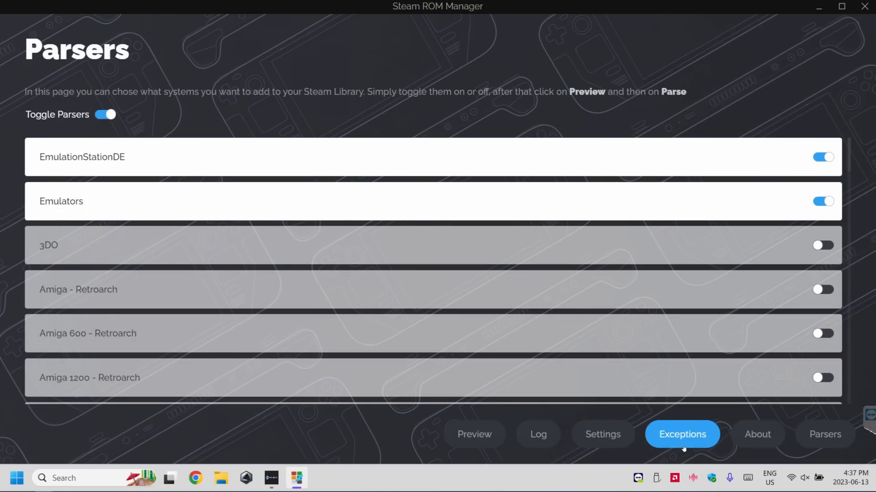
click(487, 437)
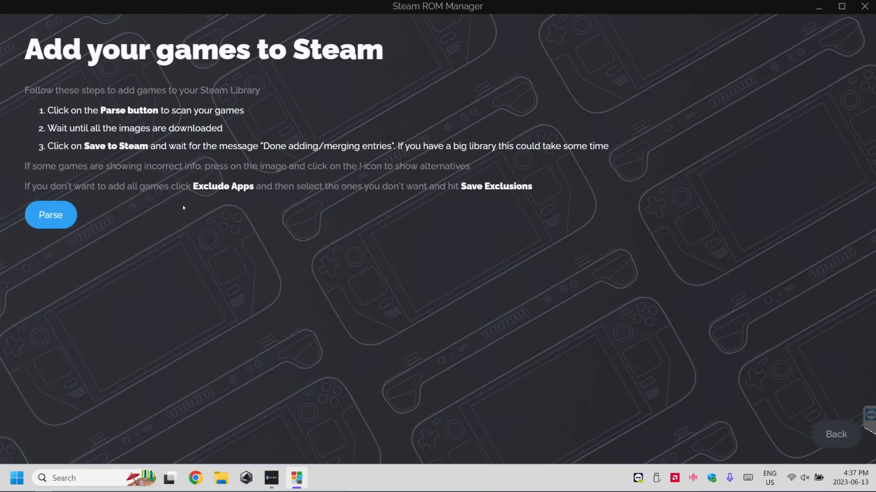
click(48, 213)
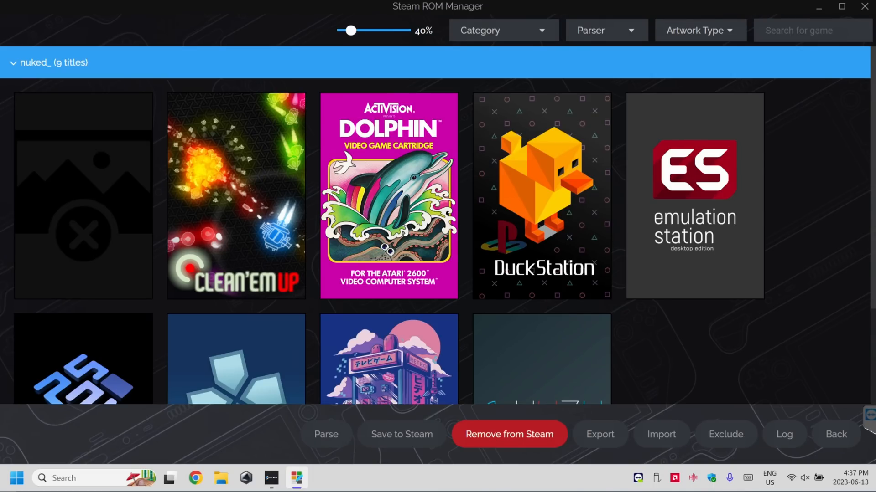
Review the parsed titles, save them to Steam and leave the preview page
scroll(438, 228, down, 3)
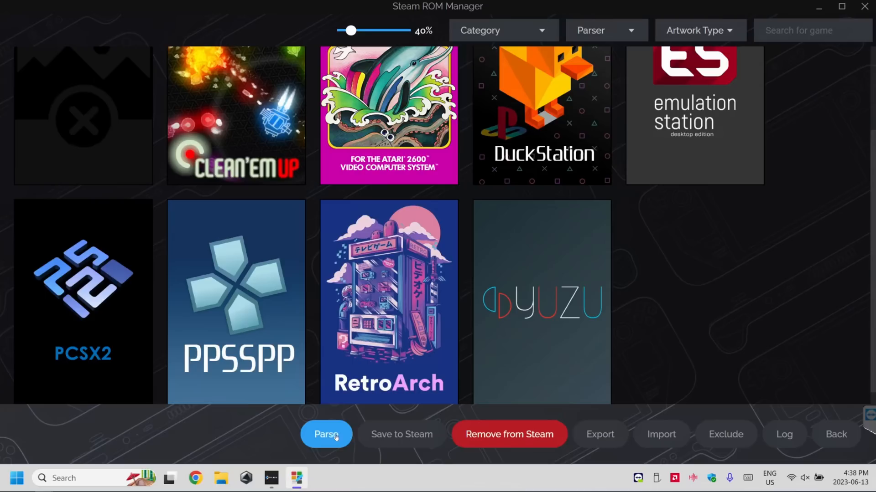
click(407, 435)
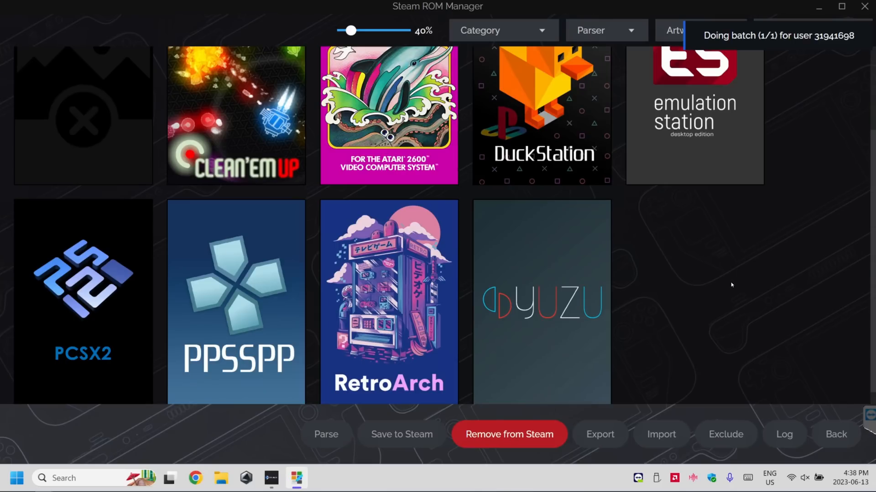
click(836, 434)
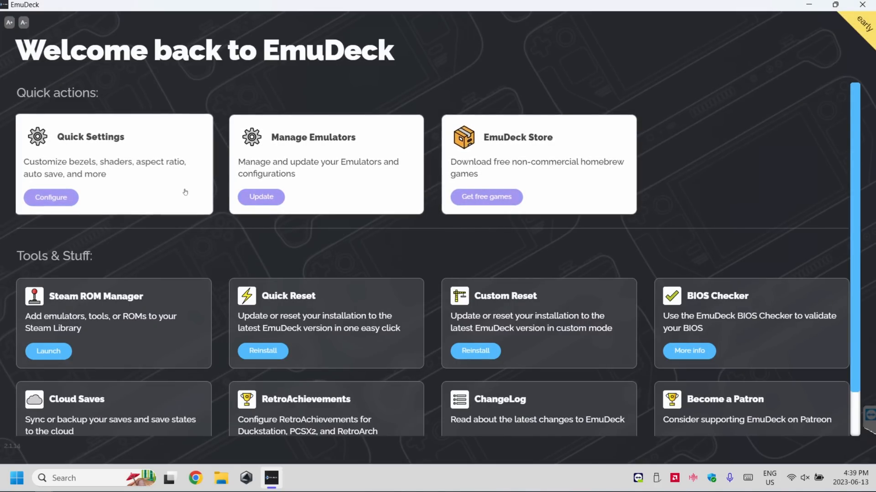
Open the emulator management page and review RetroArch's BIOS status and hotkey table
click(326, 146)
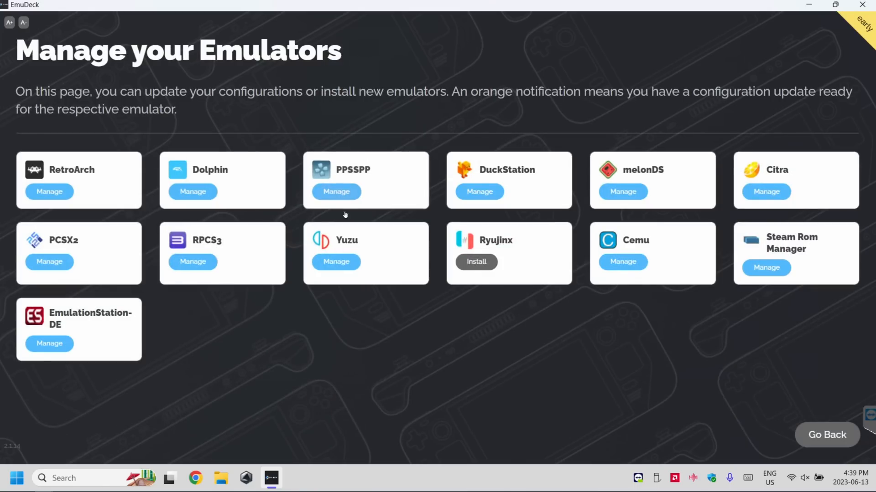
click(98, 170)
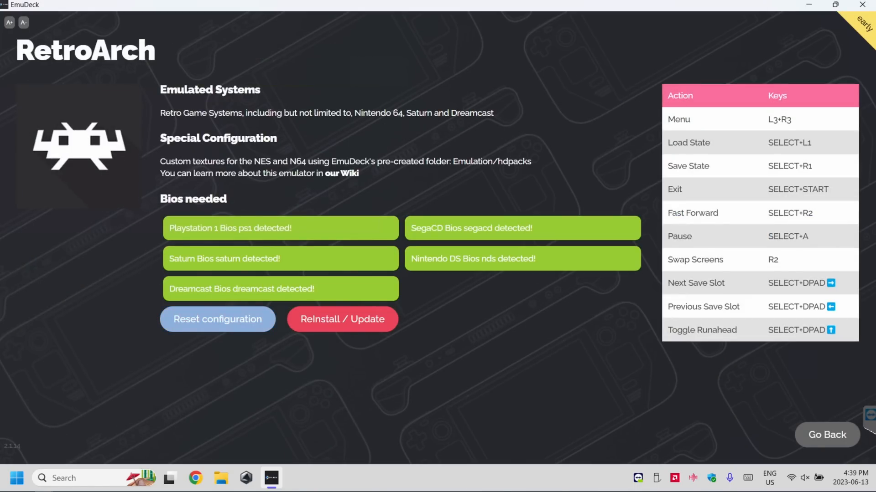
drag(669, 96, 789, 332)
click(649, 337)
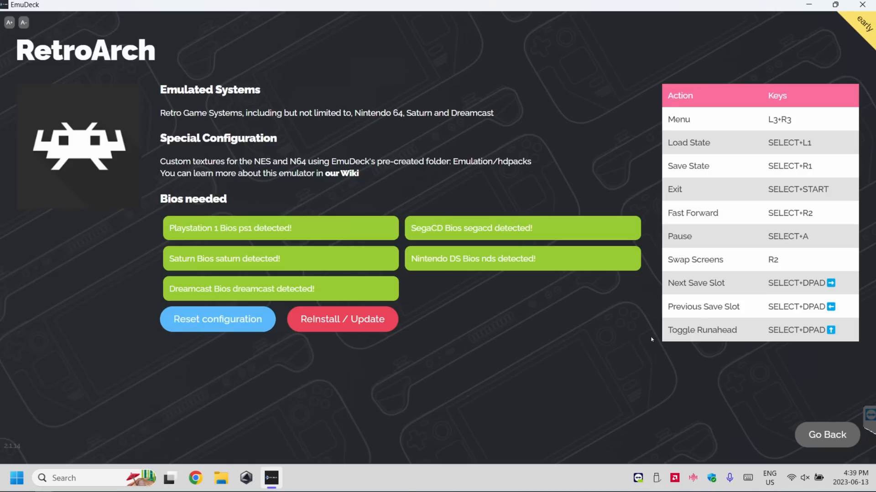
click(827, 435)
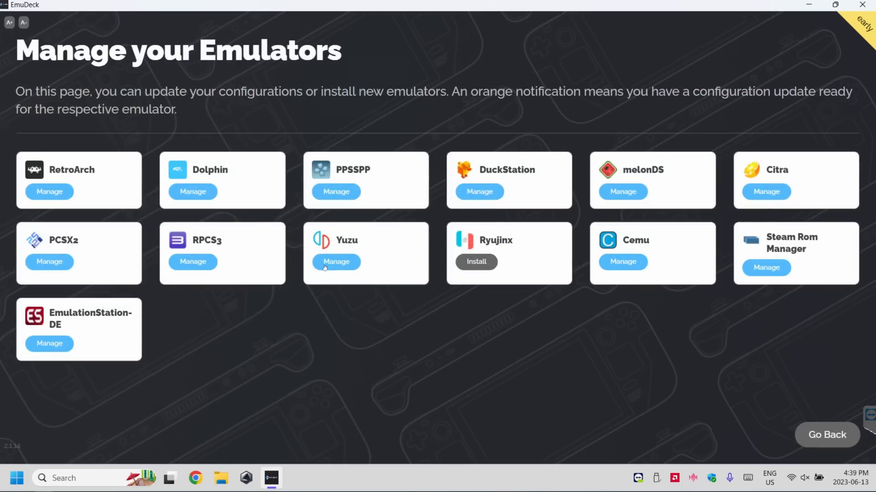
Review the information and hotkey pages for Dolphin and PPSSPP
click(271, 174)
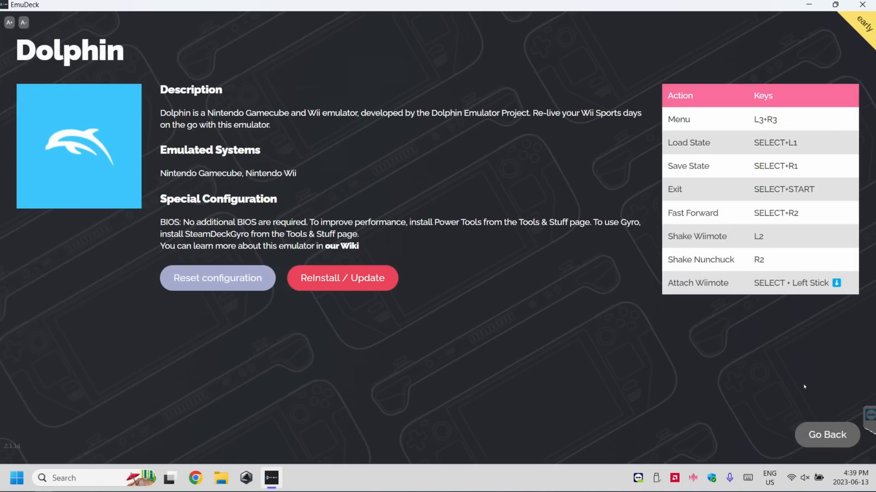
click(826, 438)
click(356, 171)
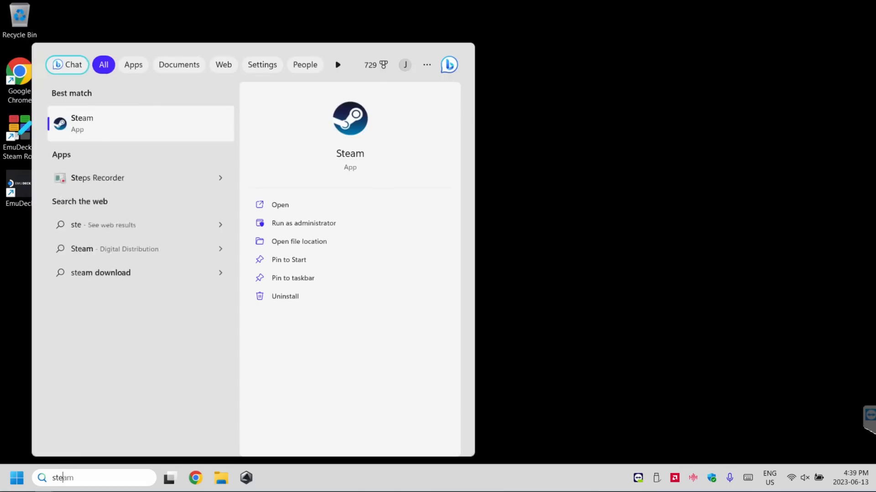
Switch to Steam and launch EmulationStation-DE from the Emulation collection in the library
click(55, 477)
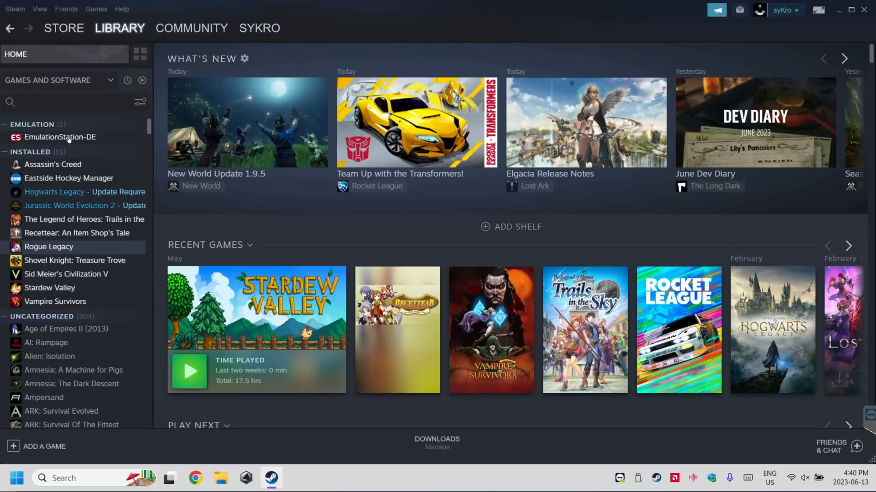
click(72, 137)
click(245, 251)
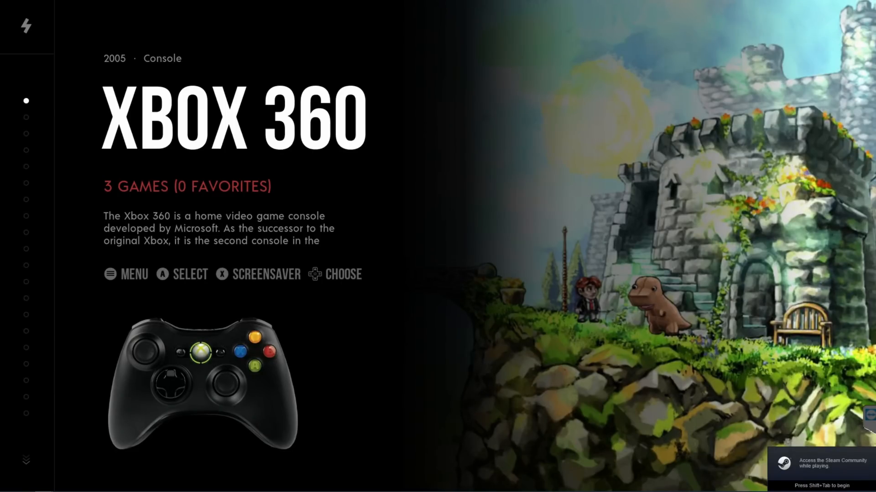
key(Down)
key(Up)
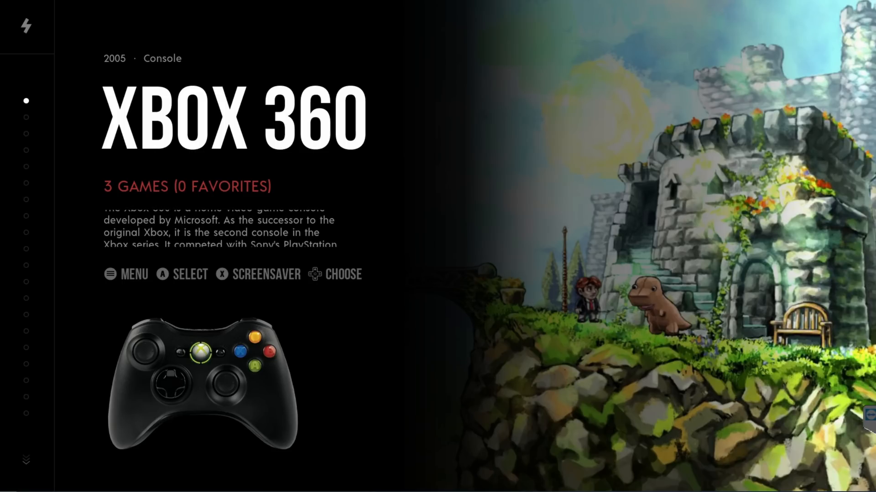
Open EmulationStation's scraper settings and select all systems for scraping
key(Escape)
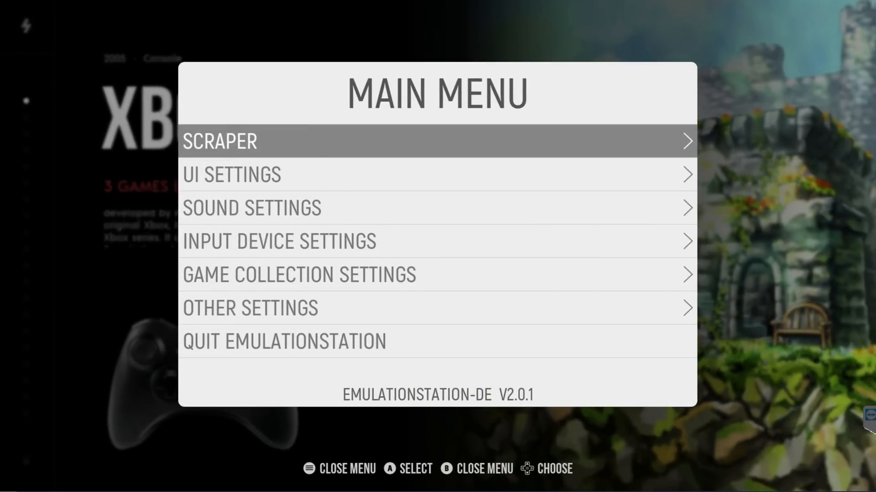
key(Return)
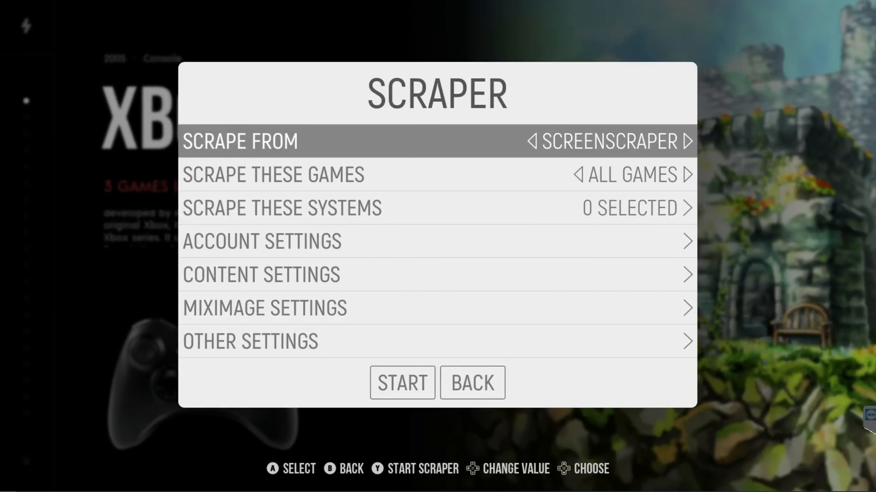
key(Down)
key(Return)
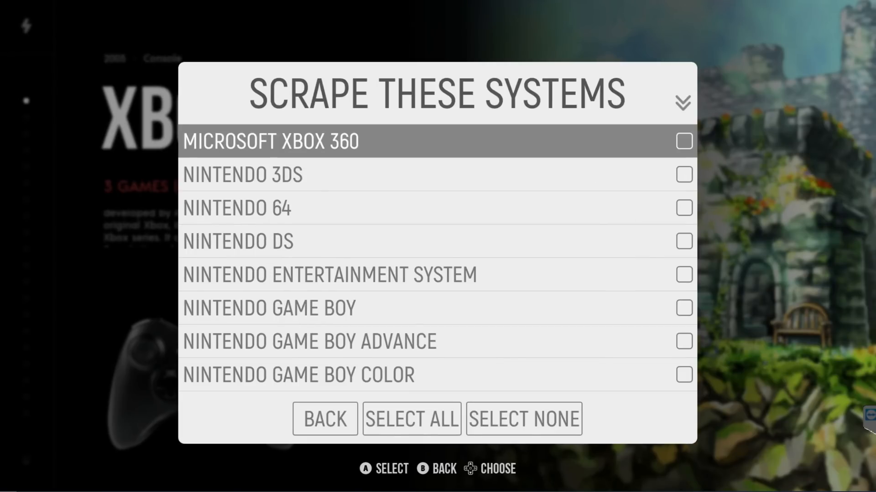
key(Down)
key(Down)
key(Down)
key(Down)
key(Down)
key(Down)
key(Down)
key(Down)
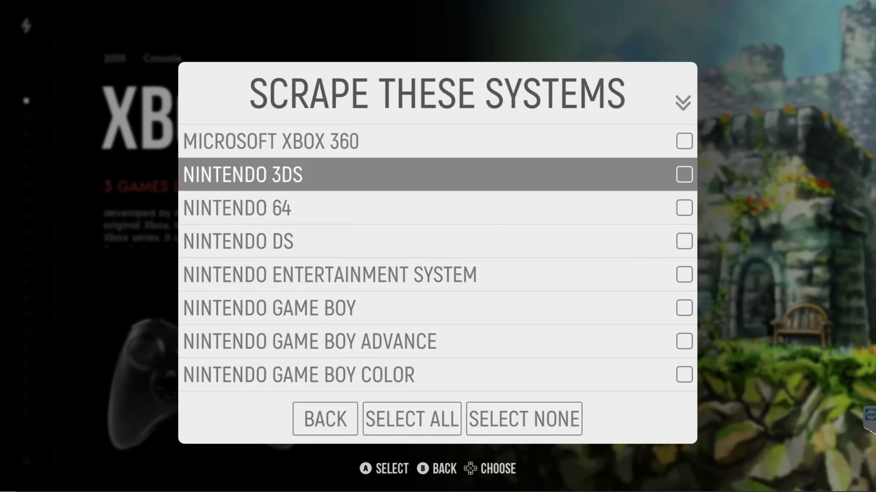
key(Down)
key(Down)
key(Down)
key(Down)
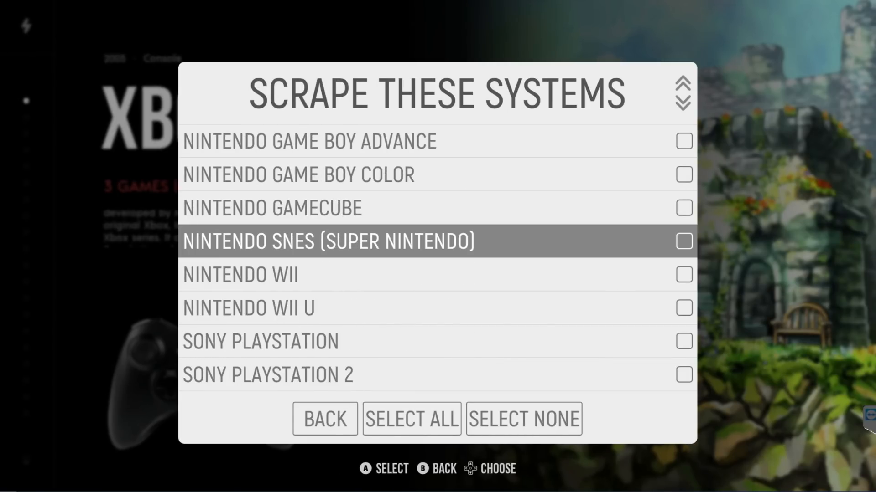
key(Down)
key(Down)
key(Down)
key(Right)
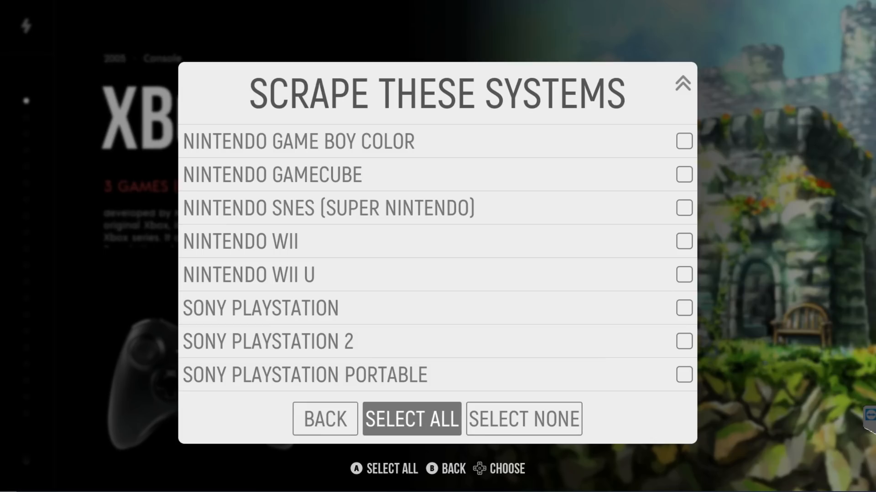
key(Return)
key(Left)
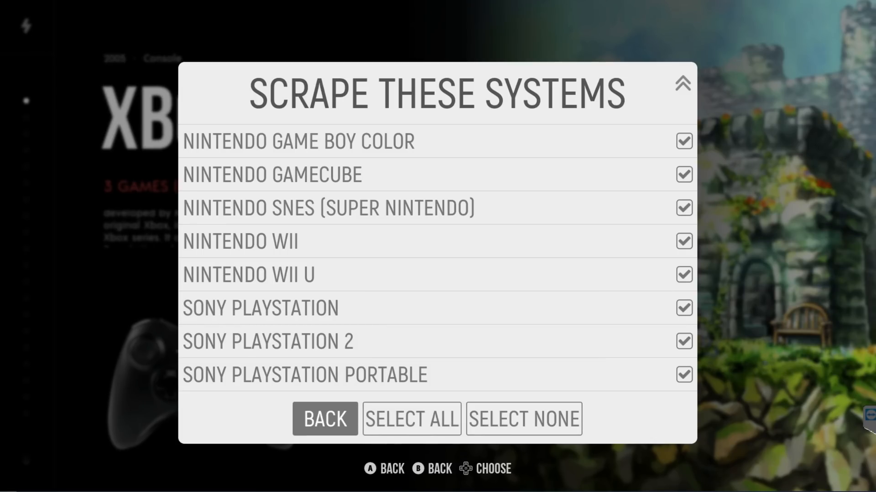
key(Return)
Set the scraper source to TheGamesDB and start scraping all games
key(Up)
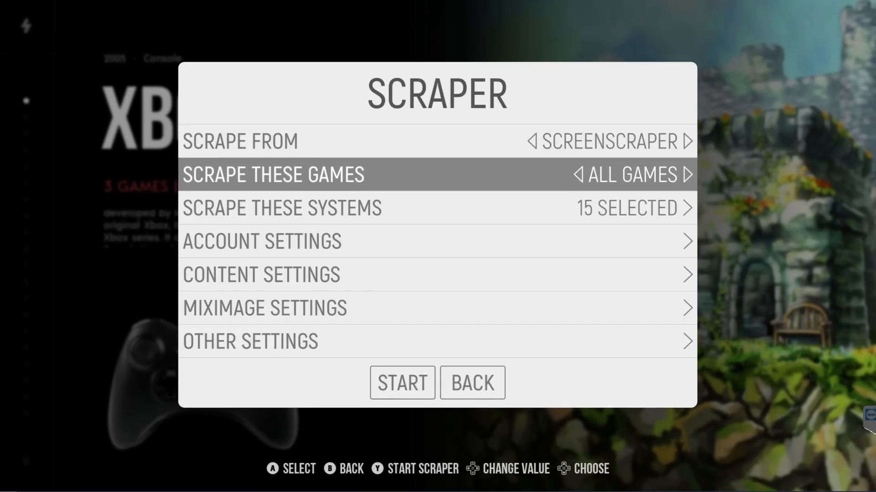
key(Down)
key(Up)
key(Up)
key(Right)
key(Down)
key(Down)
key(Down)
key(Down)
key(Down)
key(Down)
key(Down)
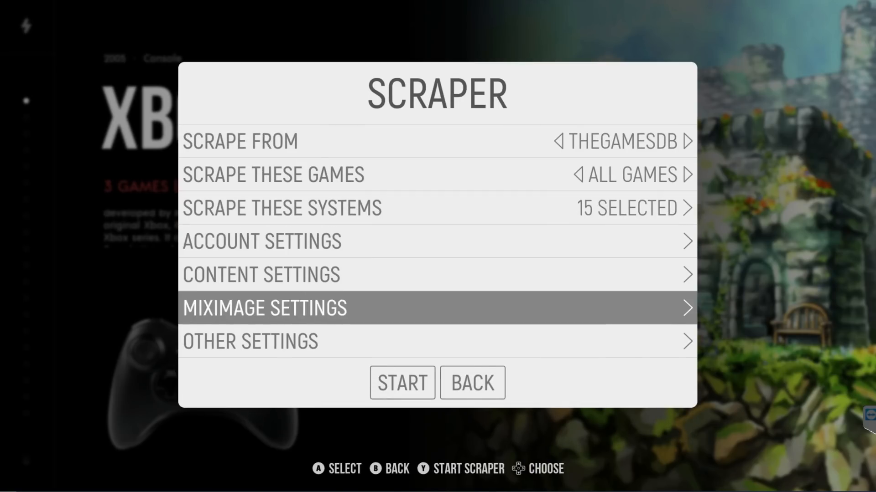
key(Return)
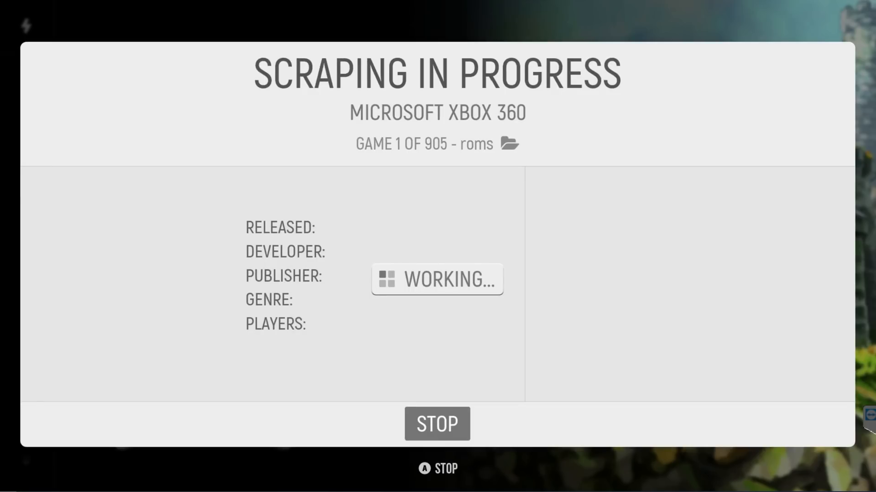
Stop the running scrape and look through the list of systems available for scraping again
key(Return)
key(Down)
key(Return)
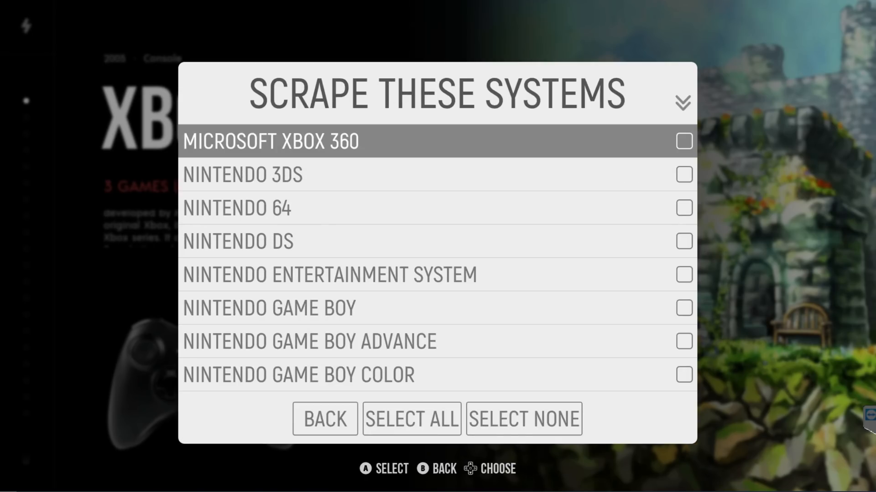
key(Down)
key(Down)
key(Down)
key(Down)
key(Down)
key(Down)
key(Down)
key(Down)
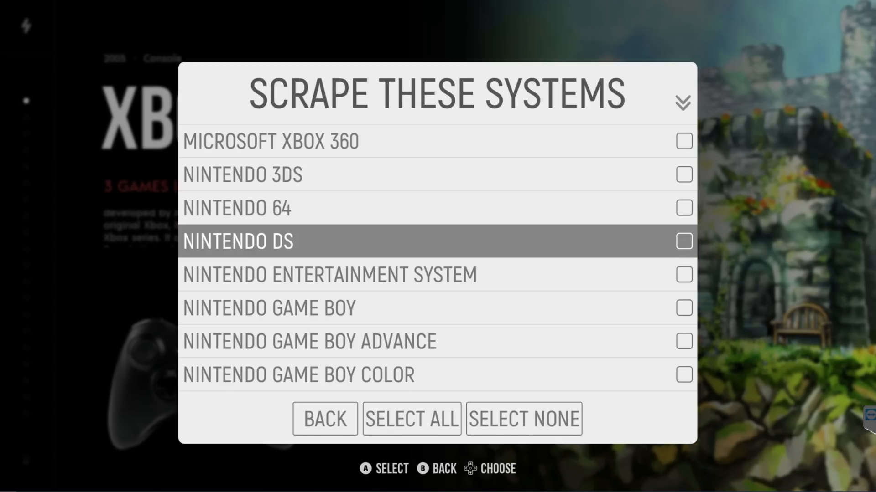
key(Down)
key(Down)
key(Down)
key(Down)
key(Down)
key(Down)
key(Down)
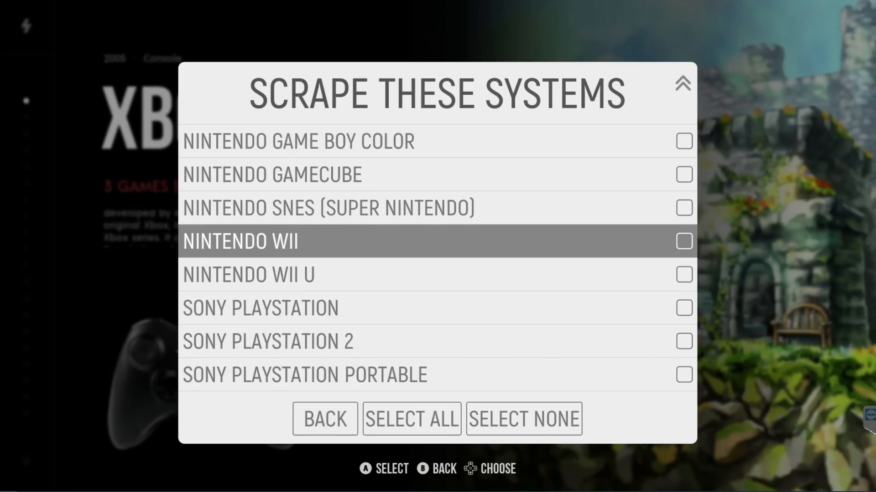
Open the metadata editor for Trusty Bell in the Microsoft Xbox 360 game list
key(Right)
key(Return)
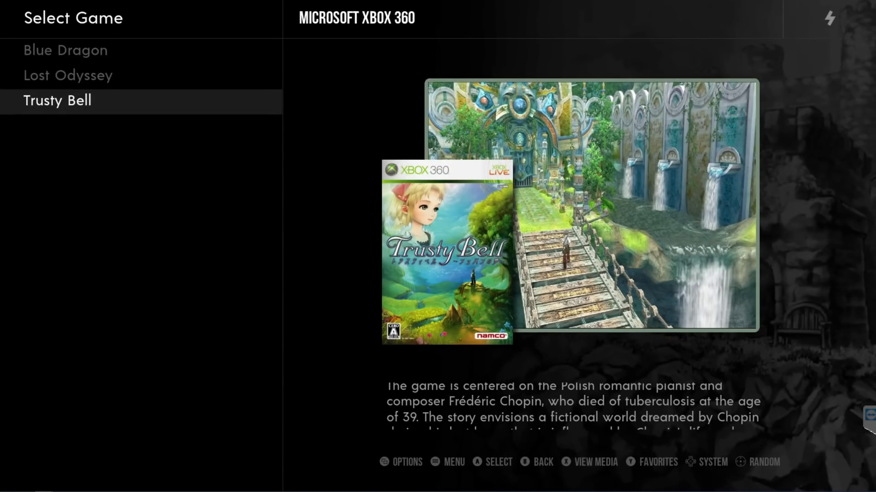
key(F1)
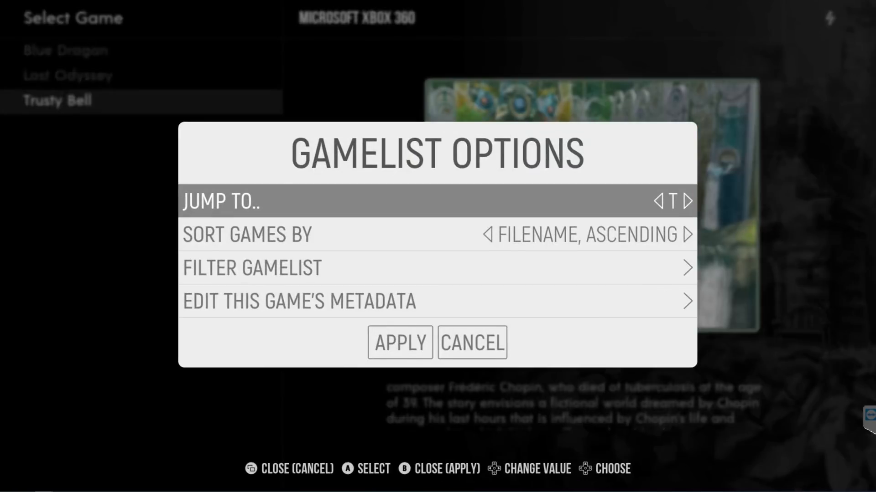
key(Down)
key(Down)
key(Down)
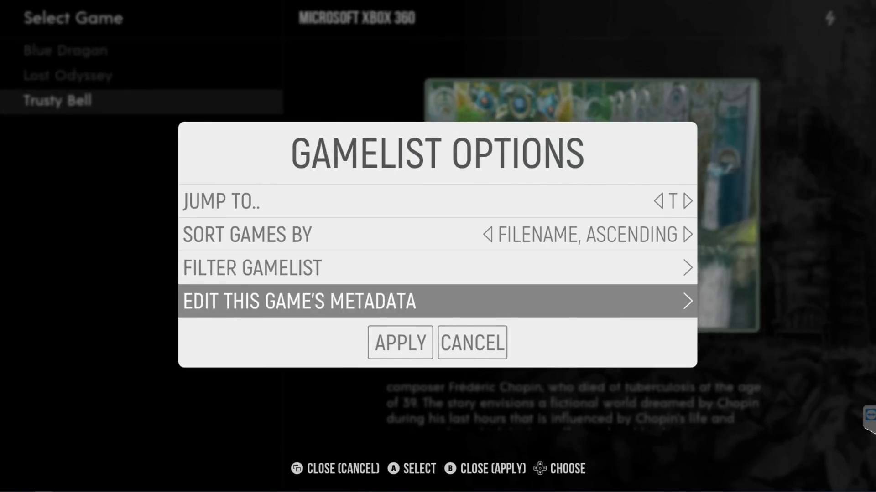
key(Return)
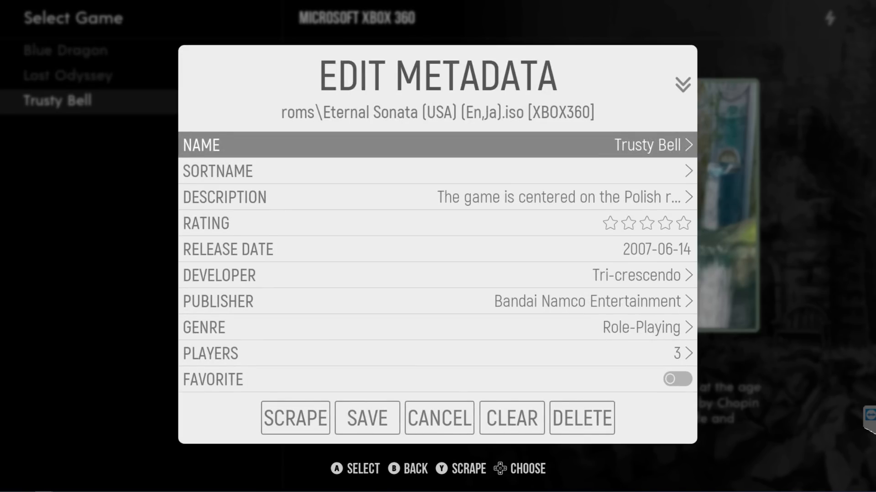
Change the game's name in its metadata to Eternal Sonata
key(Return)
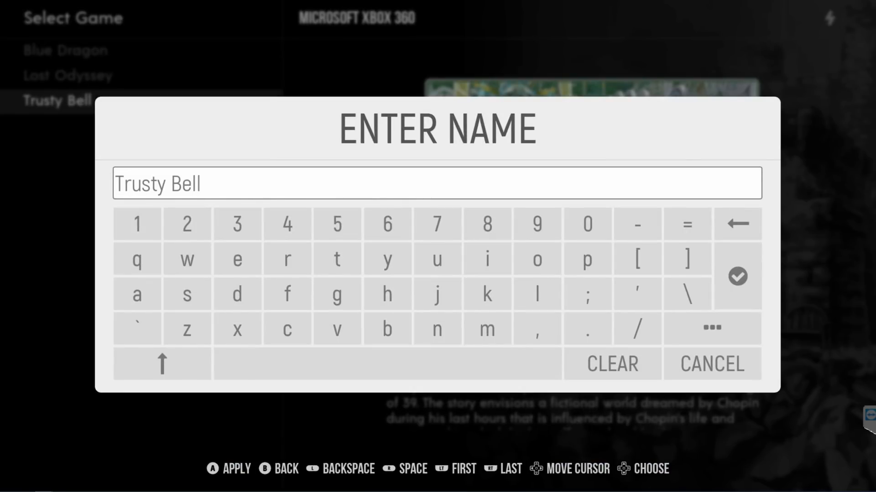
key(BackSpace)
key(BackSpace)
key(BackSpace)
key(BackSpace)
key(BackSpace)
key(BackSpace)
key(BackSpace)
key(BackSpace)
key(BackSpace)
key(BackSpace)
key(BackSpace)
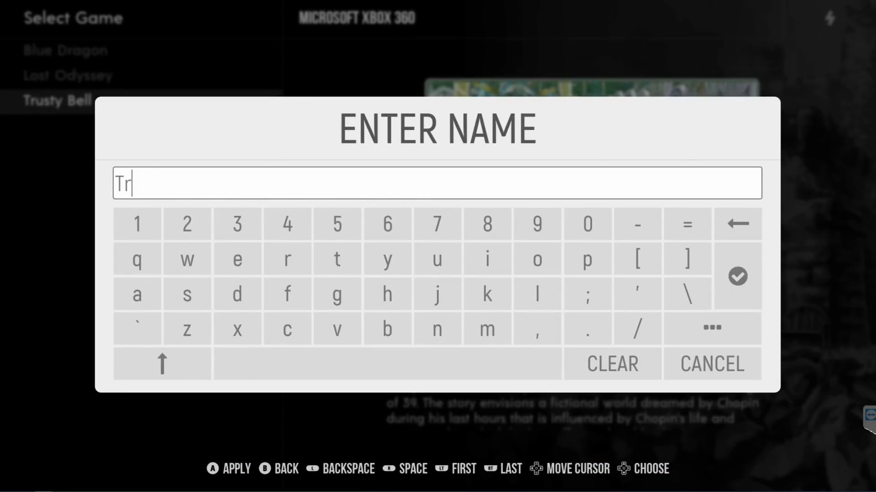
text(Eternal Sonata)
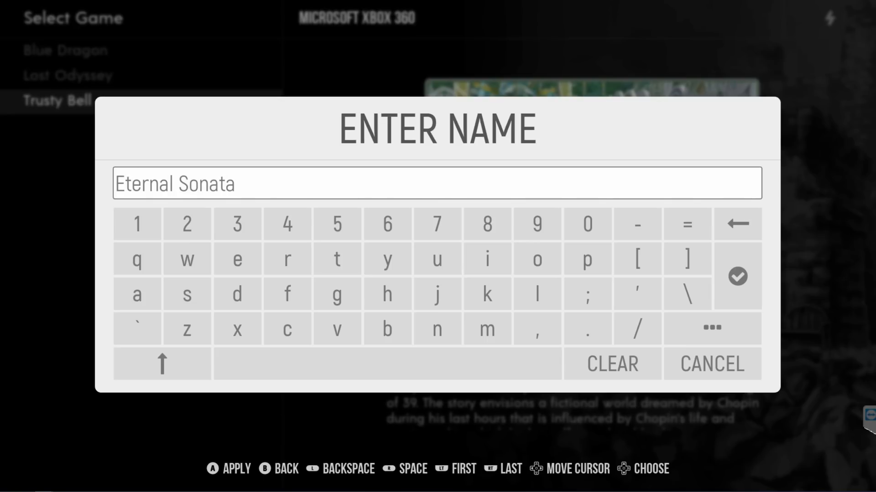
key(Down)
key(Right)
key(Right)
key(Right)
key(Right)
key(Right)
key(Right)
key(Right)
key(Right)
key(Right)
key(Right)
key(Right)
key(Right)
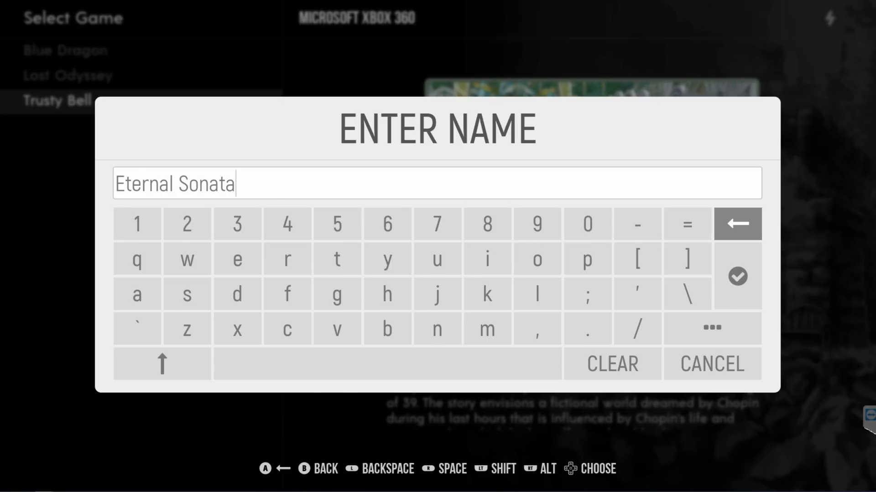
key(Down)
key(Return)
Scrape this game individually, accept the first Eternal Sonata result, and save the metadata
key(Down)
key(Down)
key(Down)
key(Down)
key(Down)
key(Down)
key(Down)
key(Down)
key(Down)
key(Down)
key(Down)
key(Down)
key(Down)
key(Down)
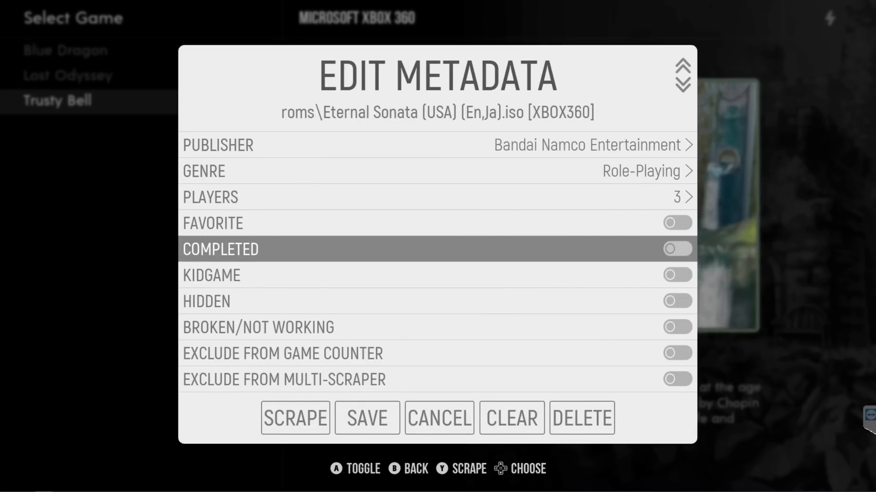
key(Down)
key(Down)
key(Down)
key(Down)
key(Down)
key(Down)
key(Return)
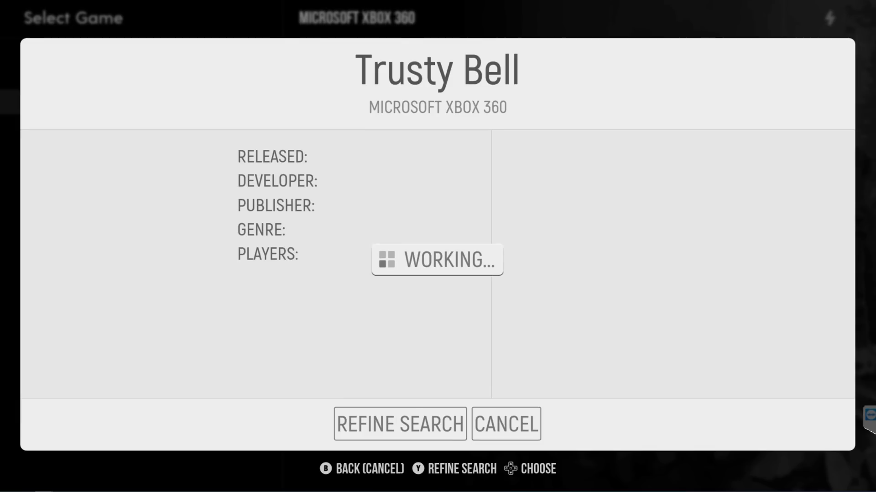
key(Down)
key(Up)
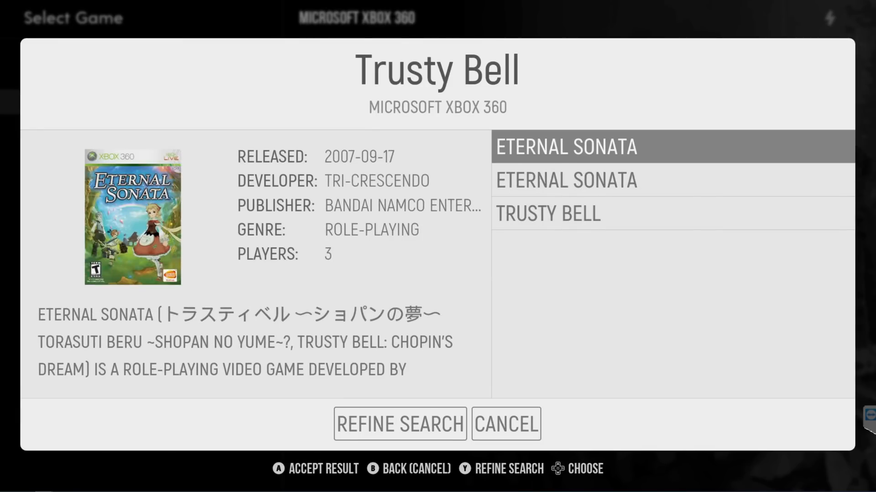
key(Return)
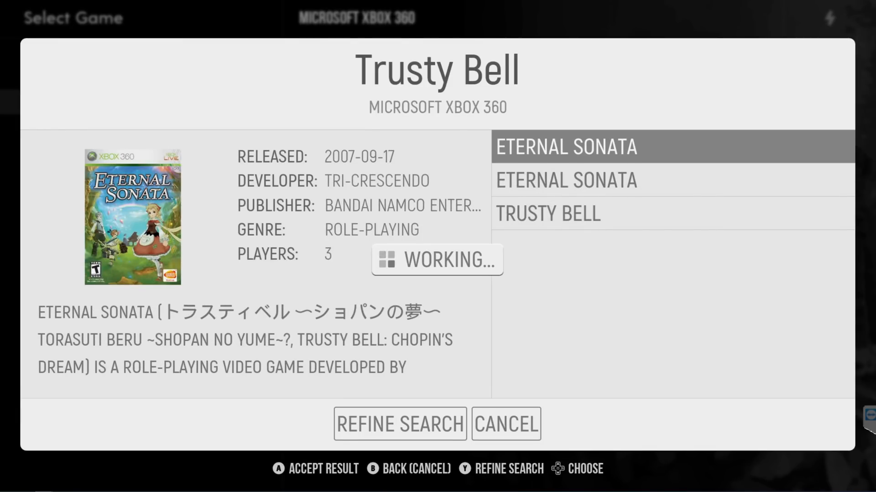
key(Right)
key(Return)
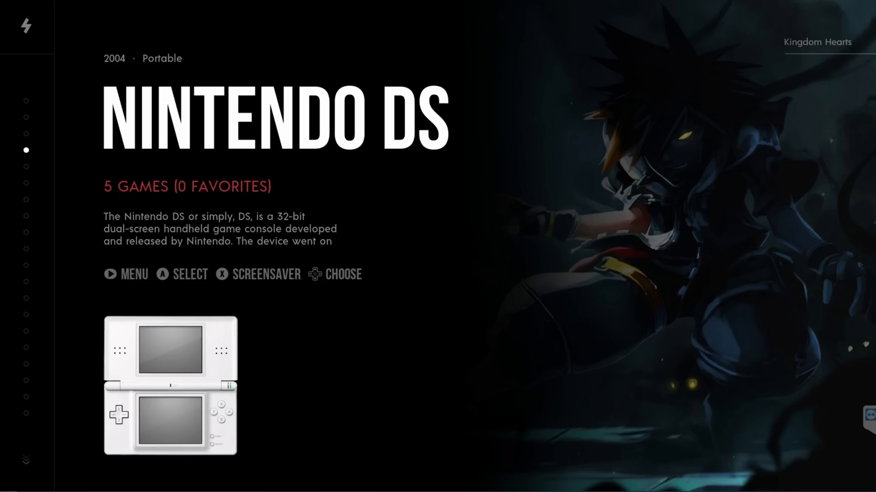
Open the list of alternative emulators in EmulationStation's other settings
key(Escape)
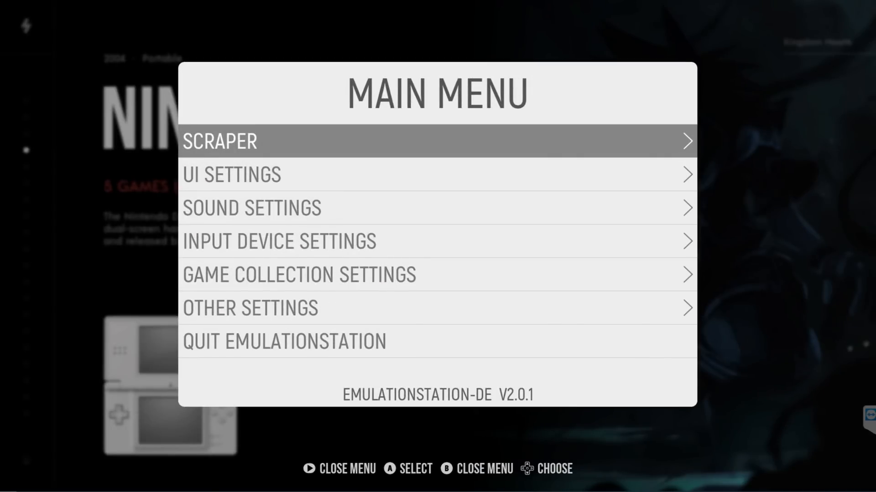
key(Down)
key(Down)
key(Down)
key(Down)
key(Down)
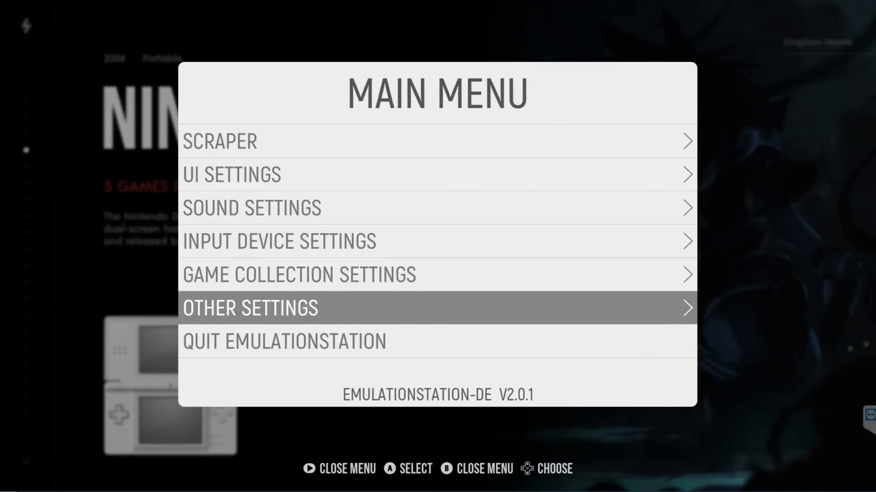
key(Return)
key(Return)
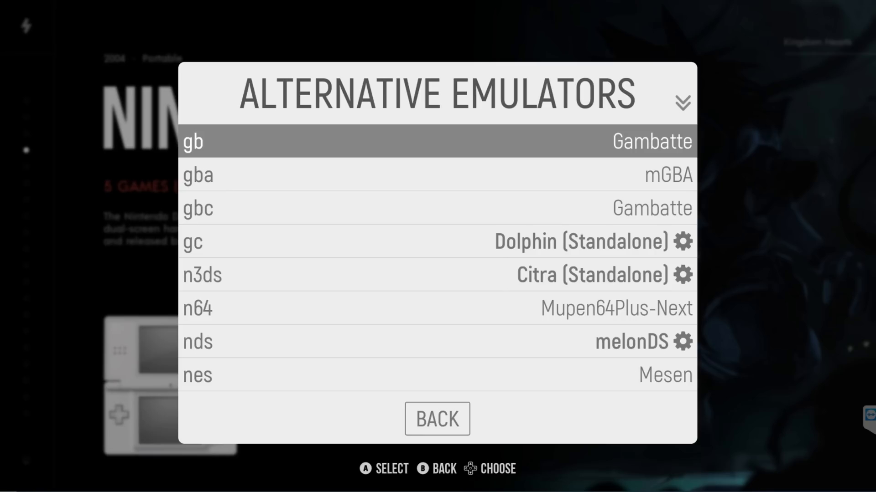
Look through the emulator assigned to each system from gb to wii, and leave the list
key(Down)
key(Down)
key(Down)
key(Down)
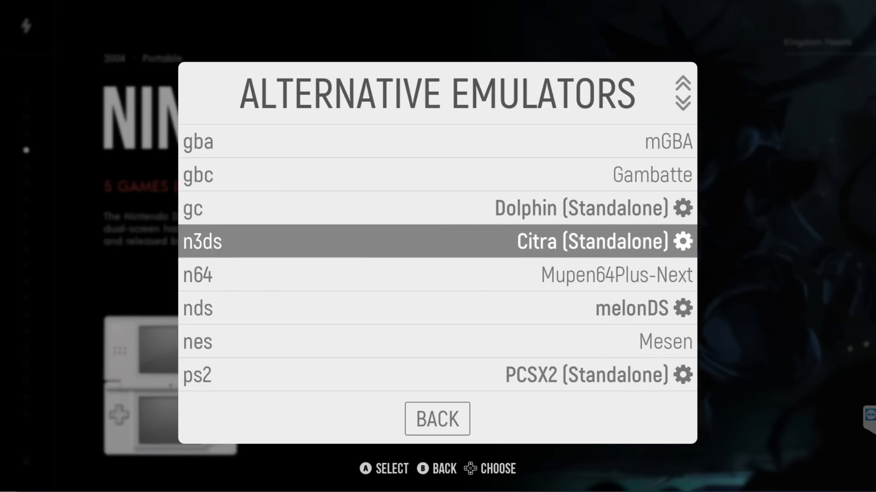
key(Down)
key(Down)
key(Down)
key(Down)
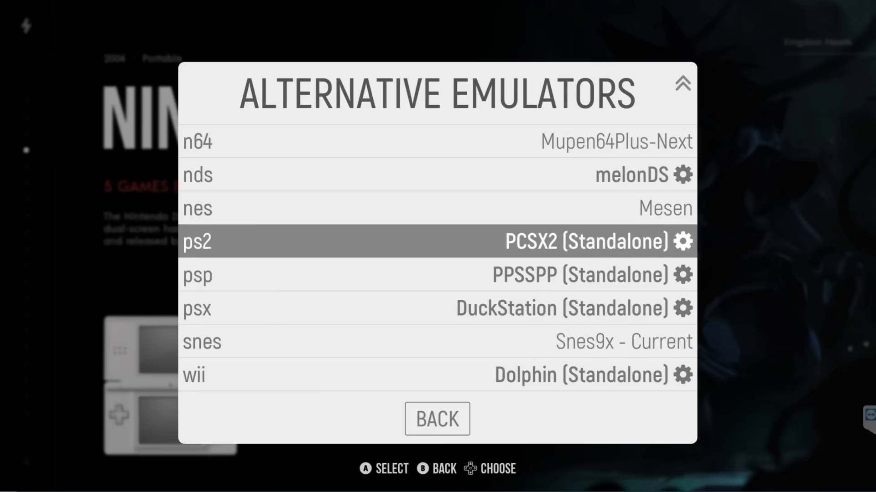
key(Down)
key(Down)
key(Down)
key(Down)
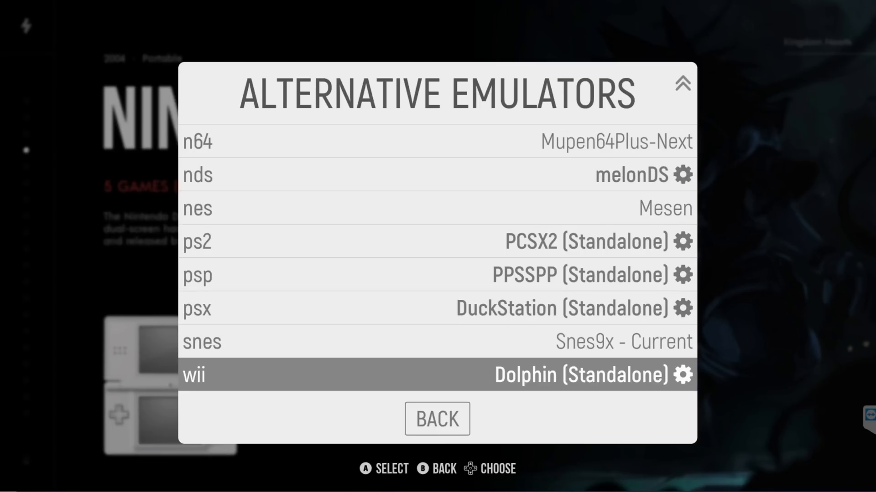
key(Down)
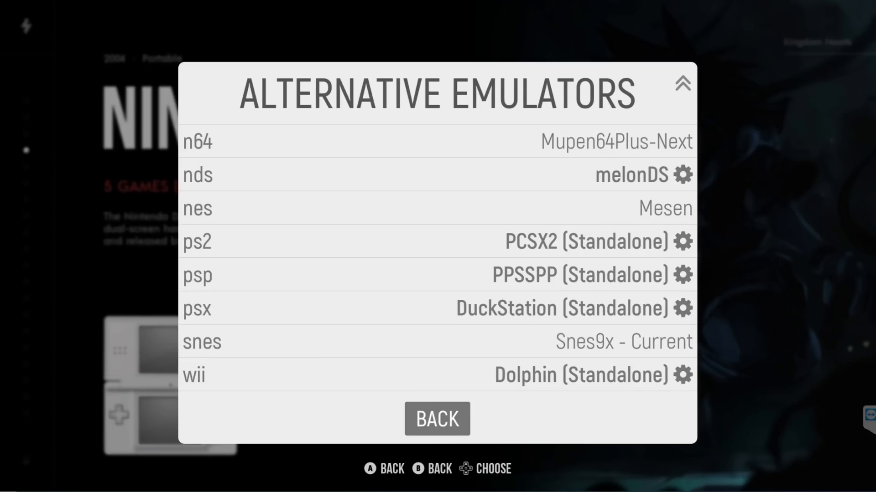
key(Return)
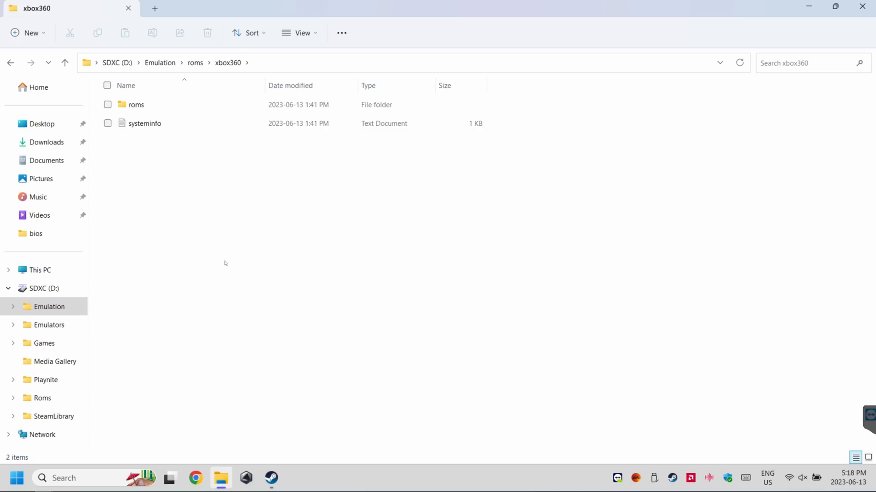
Check the game files in the roms subfolder of xbox360, read its readme file, and close the folder window
double_click(156, 107)
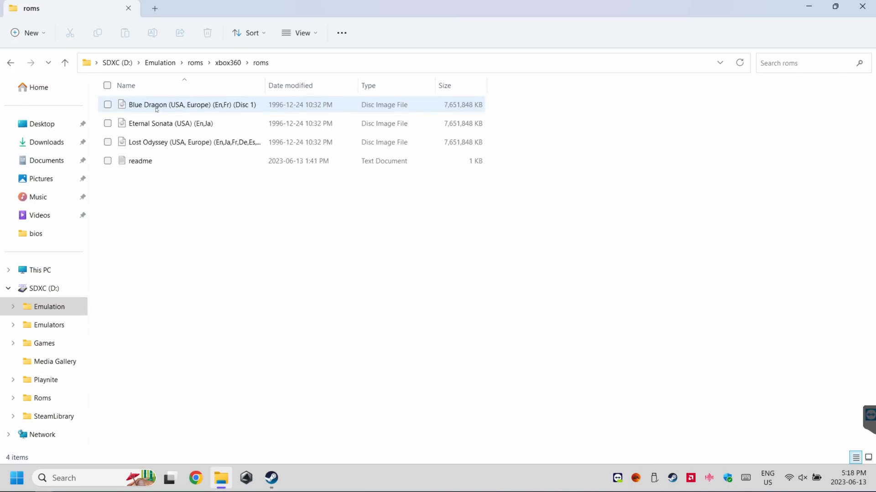
drag(180, 203, 173, 98)
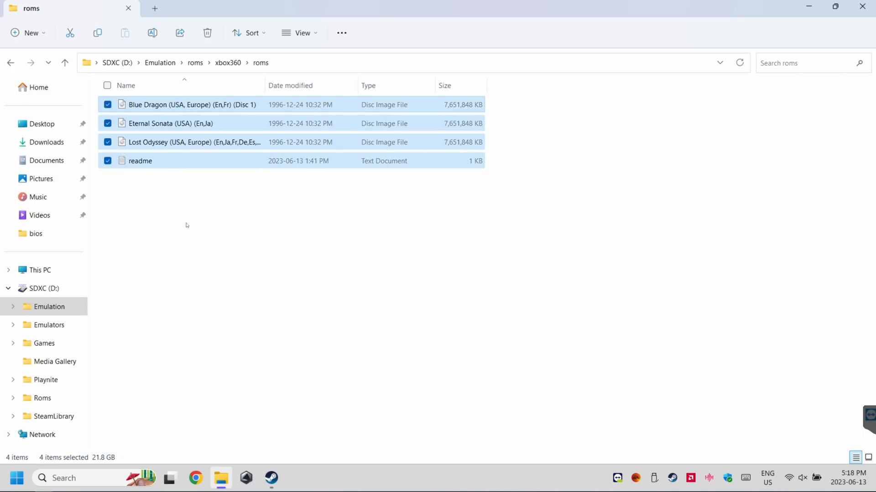
click(187, 226)
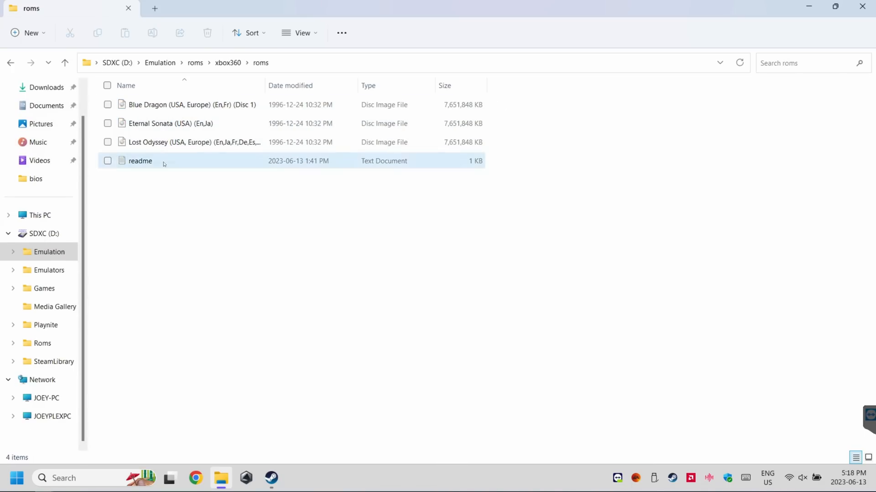
double_click(163, 162)
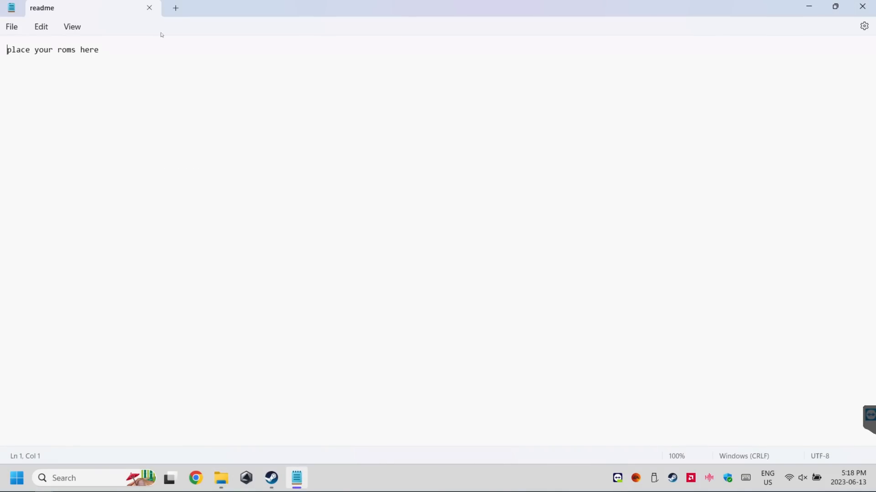
click(149, 8)
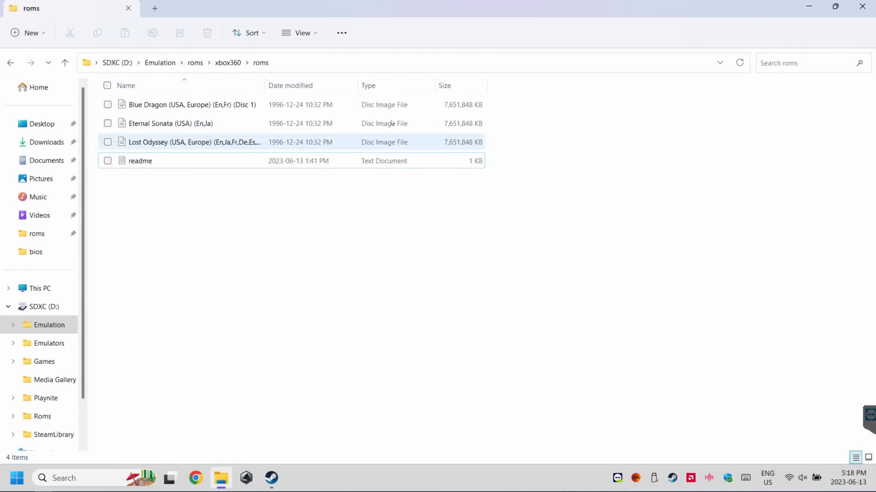
click(868, 6)
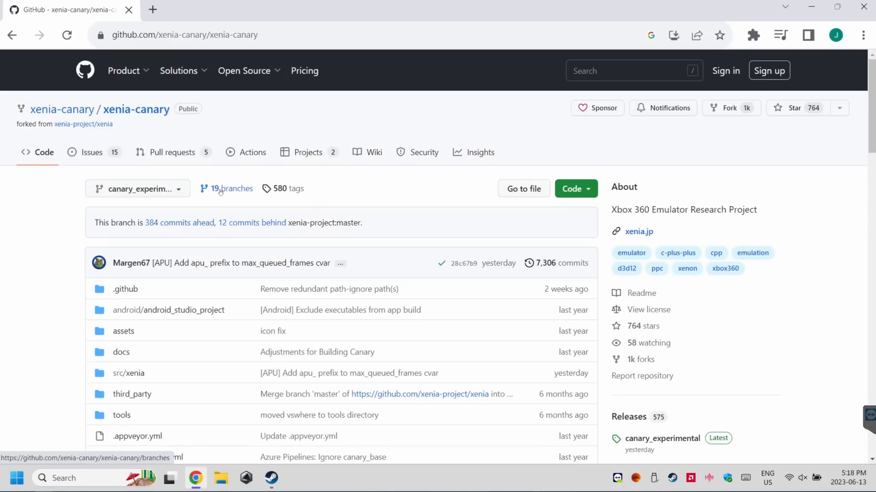
In the browser, download xenia_canary.zip from the latest canary_experimental release of the xenia-canary GitHub repository
scroll(749, 310, down, 2)
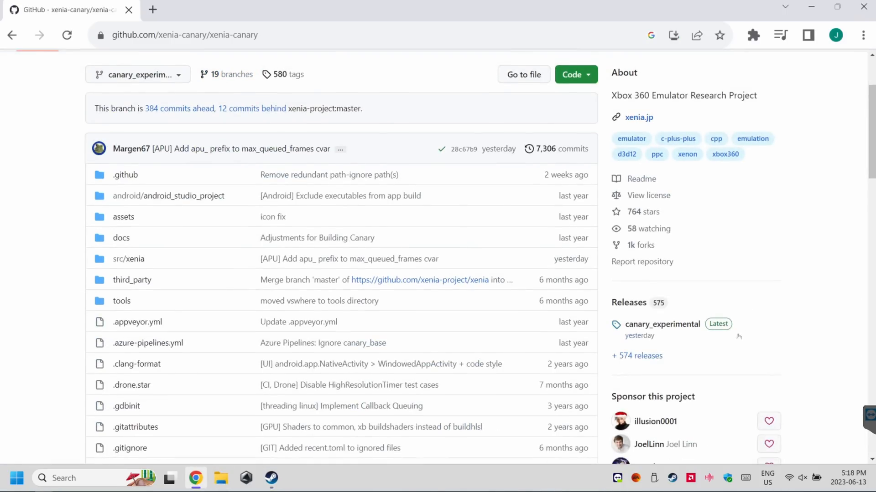
click(676, 329)
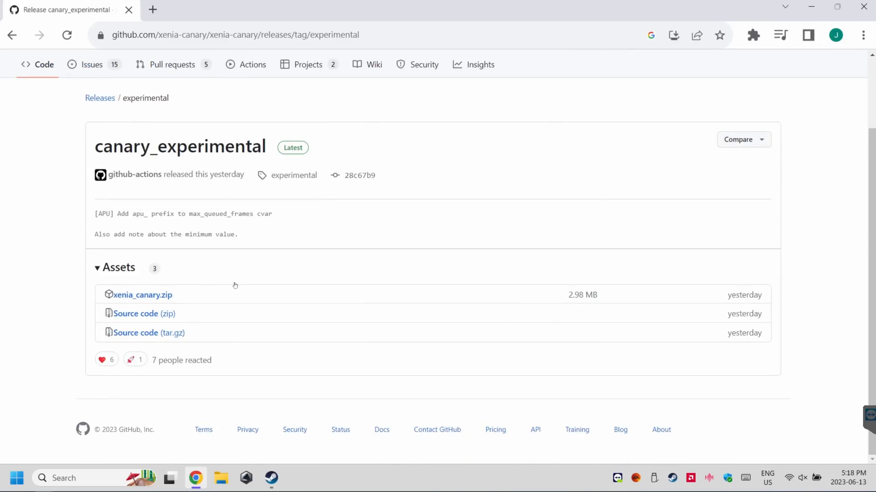
scroll(126, 297, up, 2)
scroll(126, 297, down, 2)
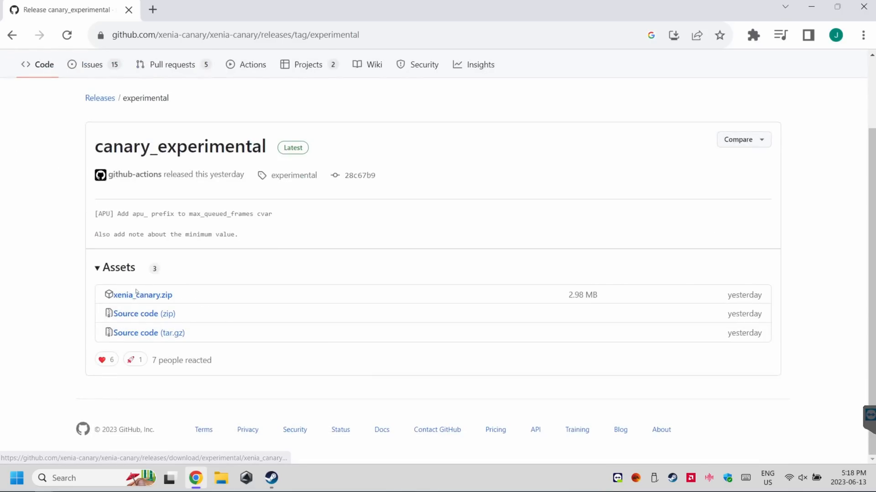
click(160, 297)
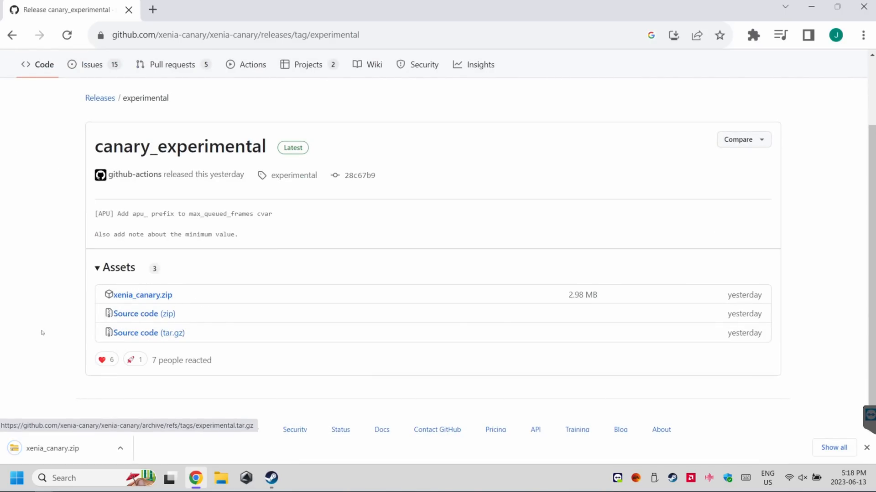
Show the downloaded xenia_canary.zip in its folder and extract it to the suggested xenia_canary folder in Downloads
right_click(71, 446)
click(111, 413)
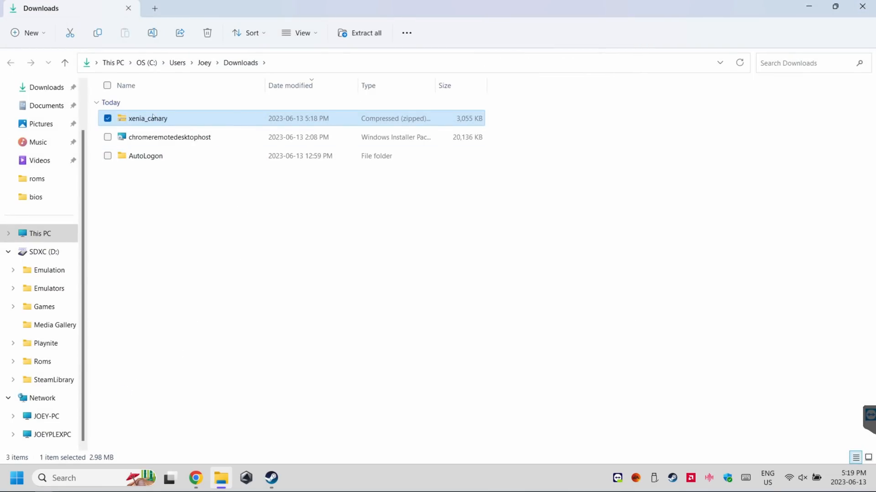
right_click(153, 118)
click(230, 225)
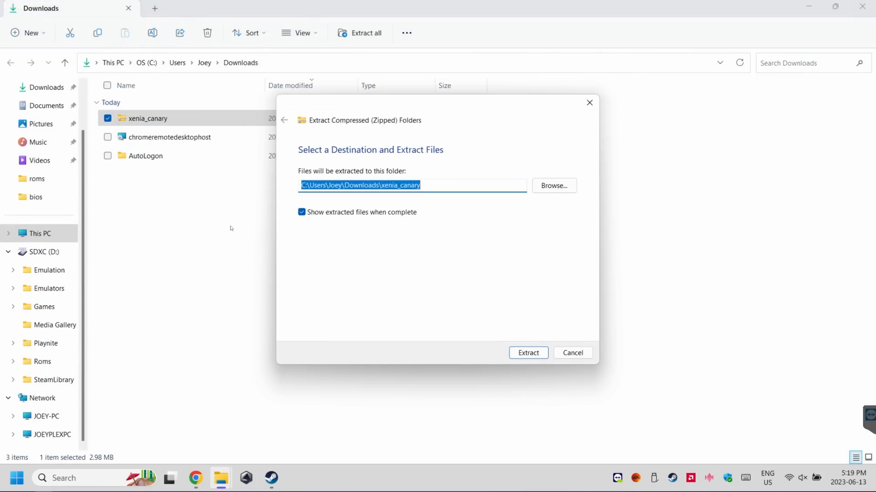
click(528, 353)
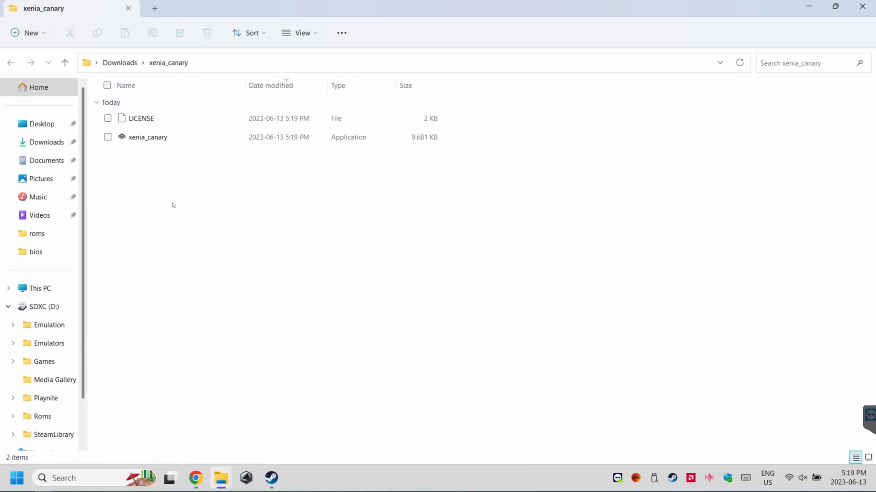
Go back to Downloads and rename the extracted xenia_canary folder as xenia
click(123, 63)
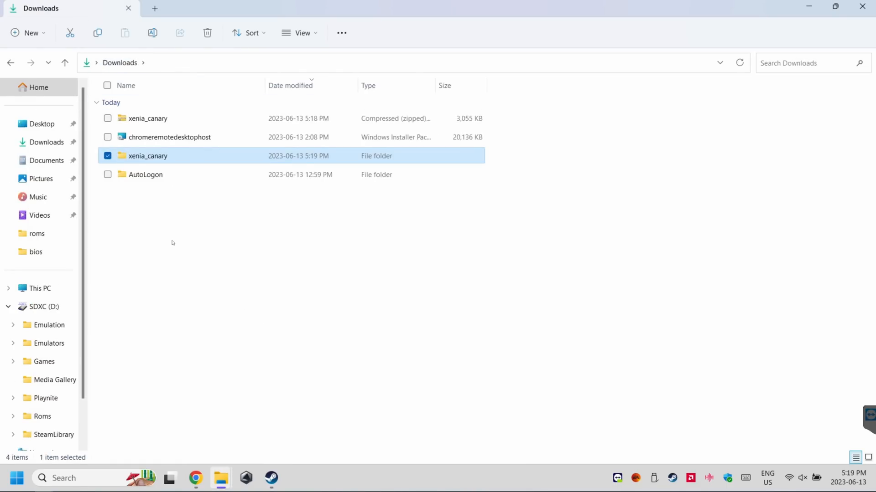
right_click(145, 156)
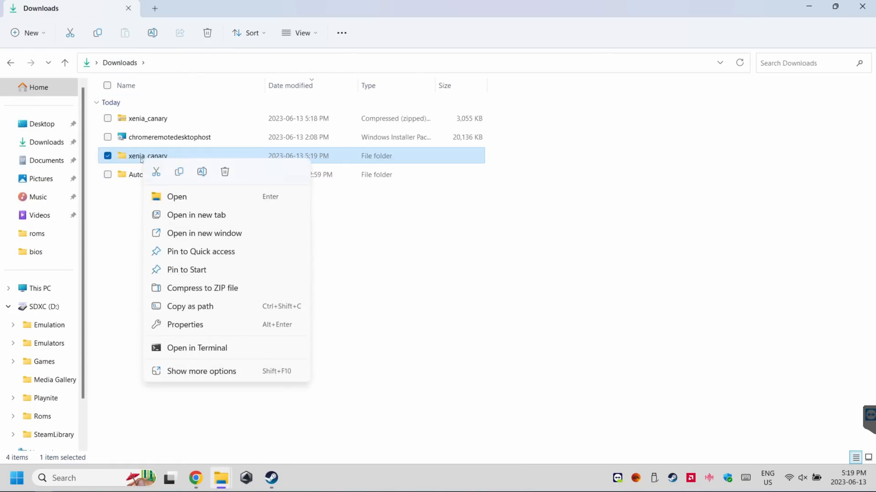
click(202, 172)
text(xeni)
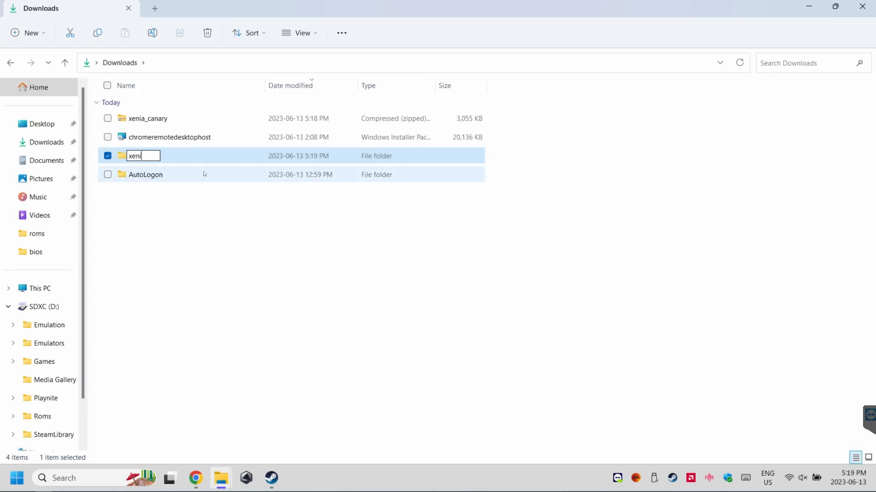
text(a)
key(Return)
click(212, 203)
Rename the xenia_canary application inside the xenia folder as xenia
click(153, 157)
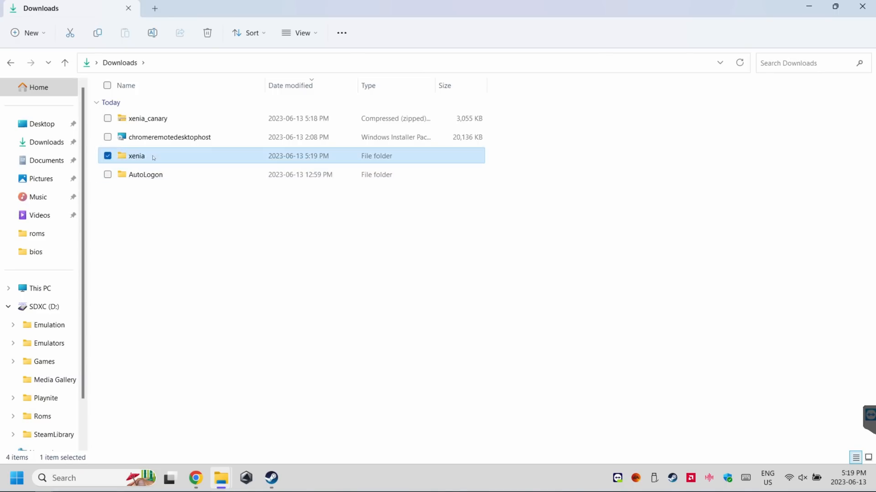
double_click(153, 158)
right_click(160, 135)
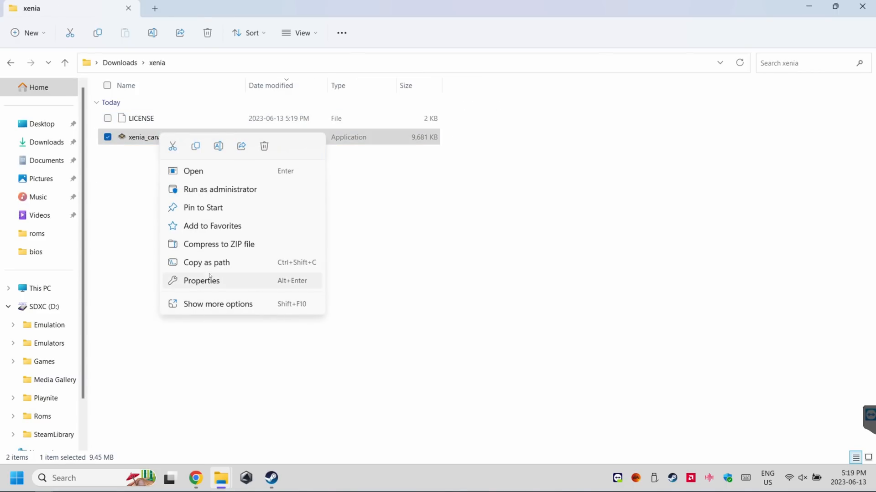
click(218, 146)
text(xenia)
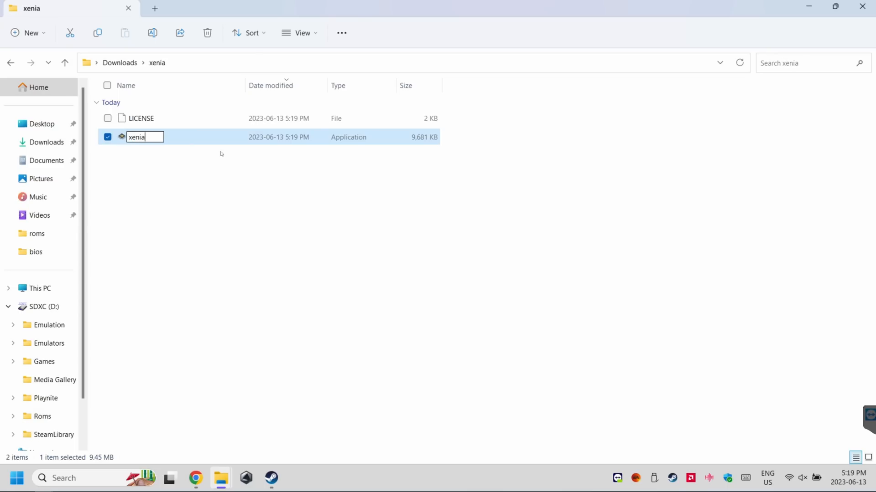
click(192, 214)
Return to Downloads and cut the xenia folder for moving
key(alt+Left)
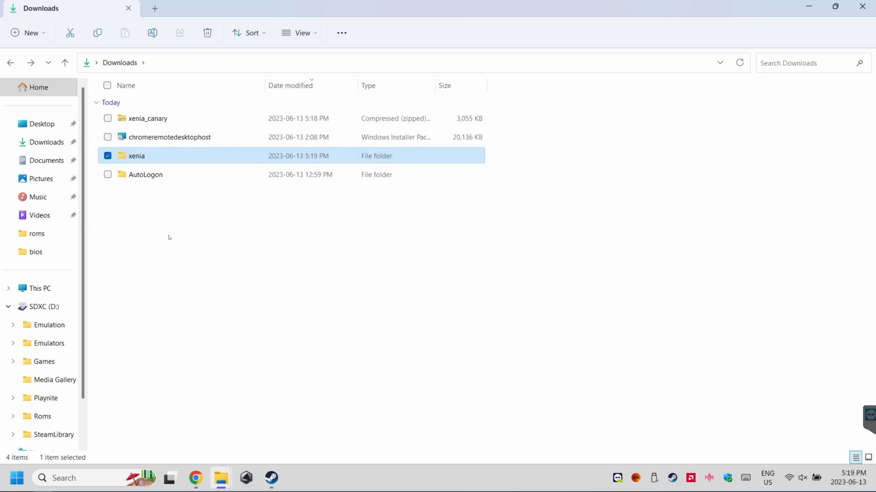
right_click(140, 157)
click(152, 170)
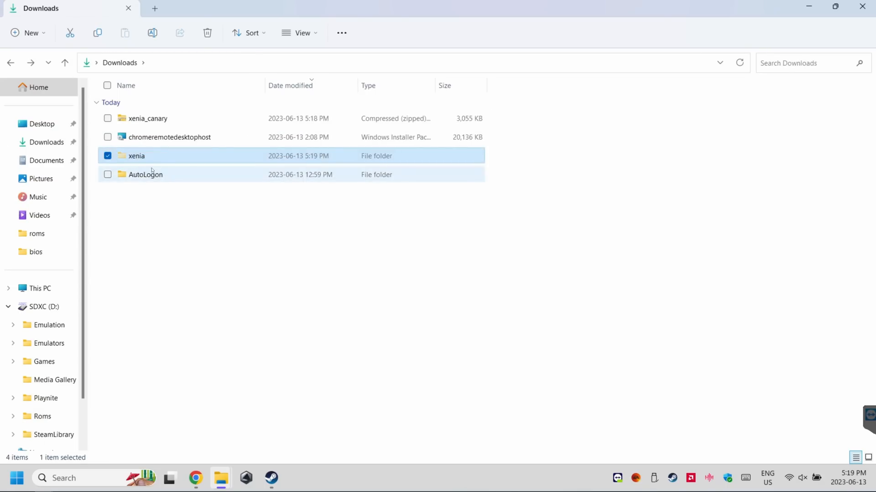
Paste the cut xenia folder into the Emulators folder inside emudeck\EmulationStation-DE under the user's folder on the C: drive
click(40, 288)
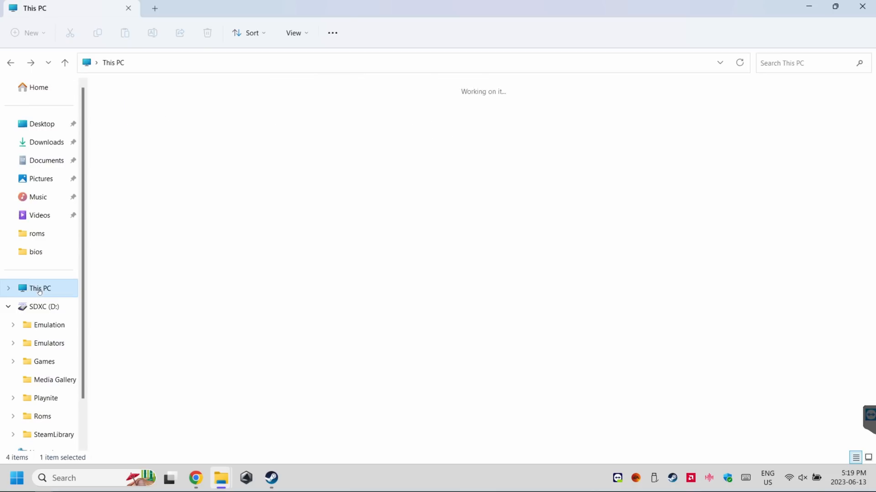
double_click(154, 119)
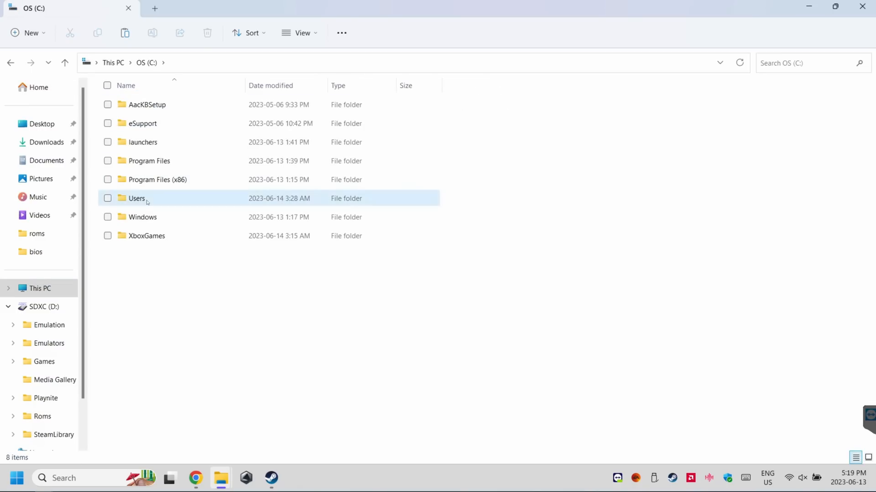
double_click(147, 198)
double_click(137, 105)
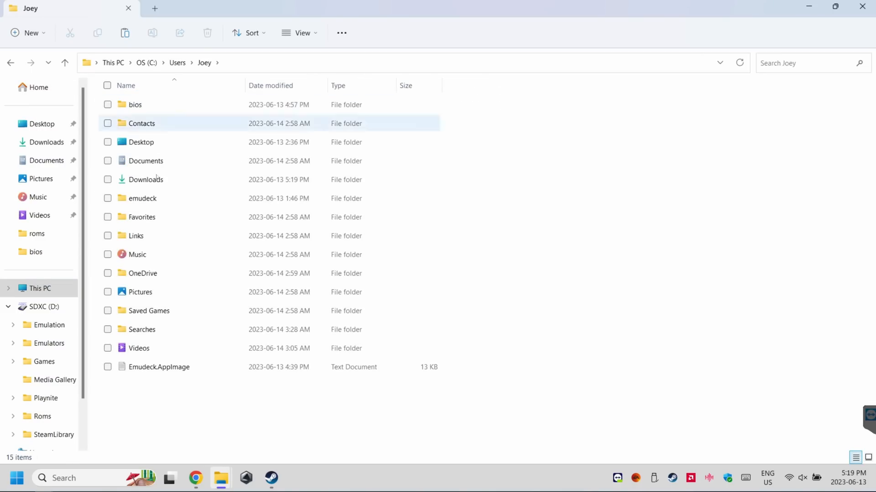
click(154, 198)
double_click(154, 198)
click(141, 106)
double_click(141, 106)
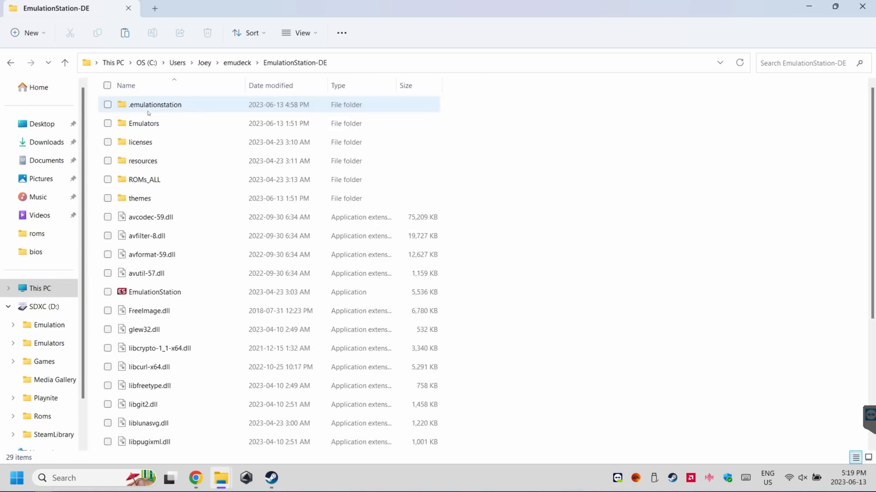
click(151, 124)
double_click(151, 124)
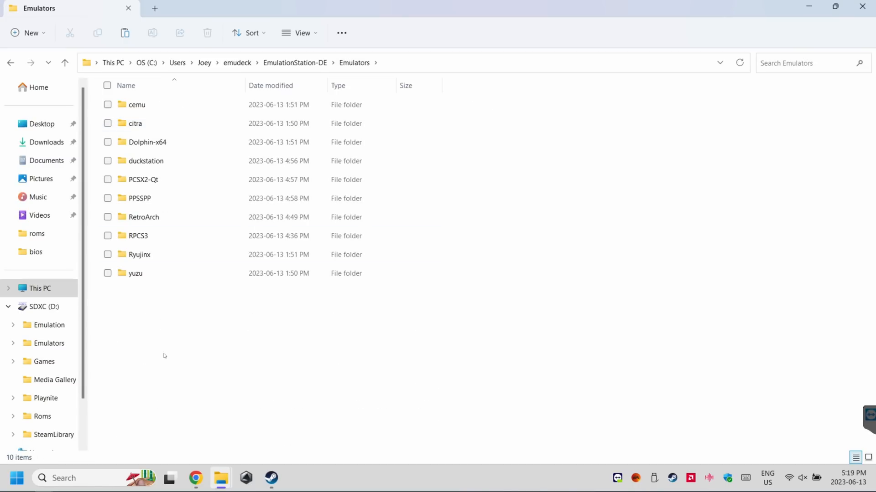
right_click(152, 329)
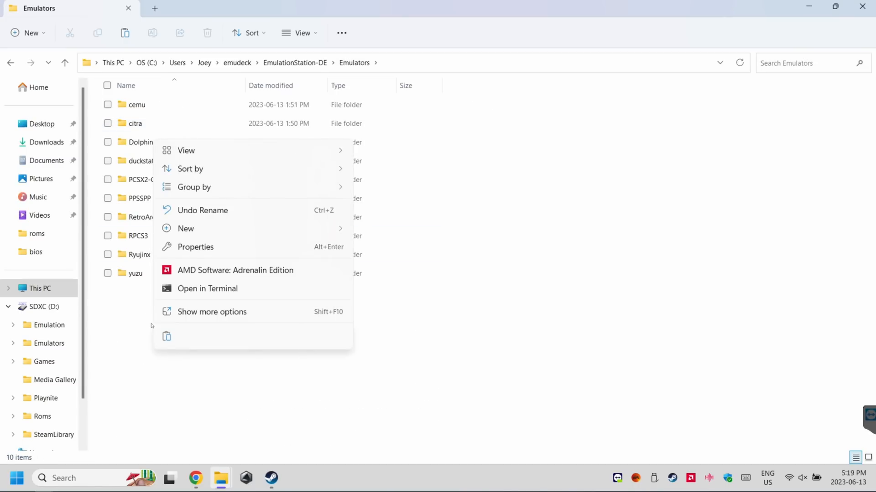
click(168, 338)
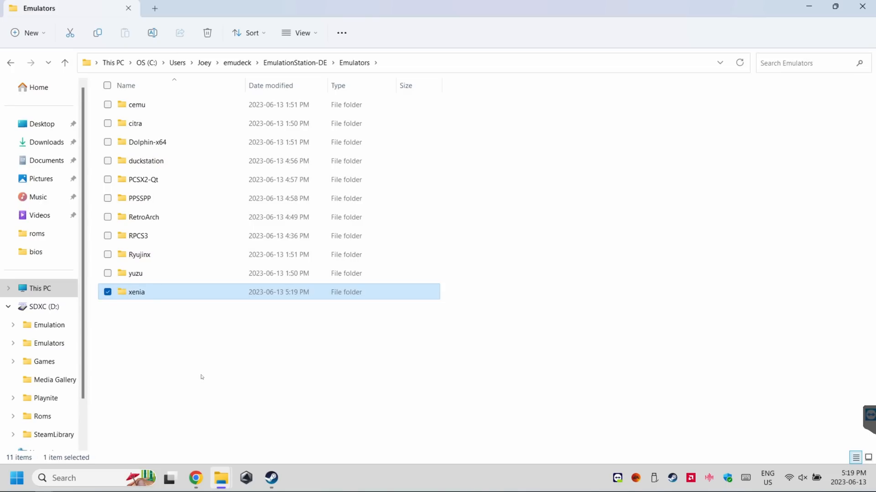
Run the xenia application from the moved folder, allowing it past the SmartScreen block, and close it once it has started
key(Return)
click(139, 127)
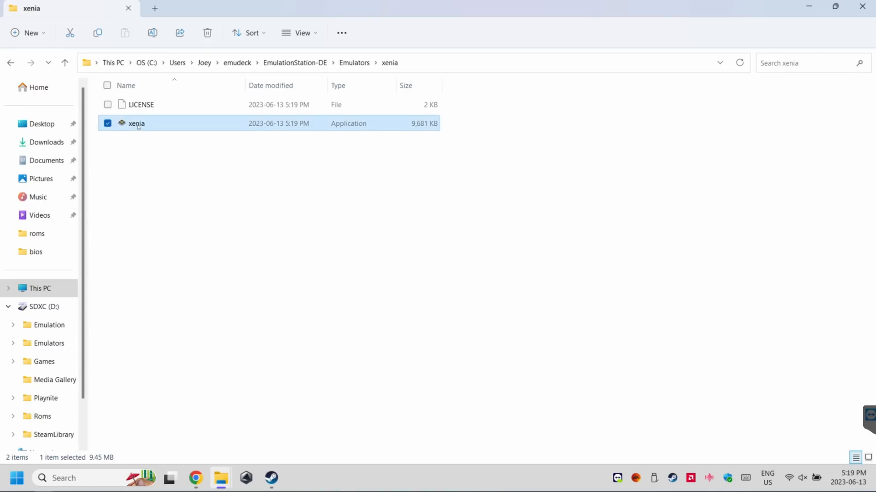
double_click(139, 126)
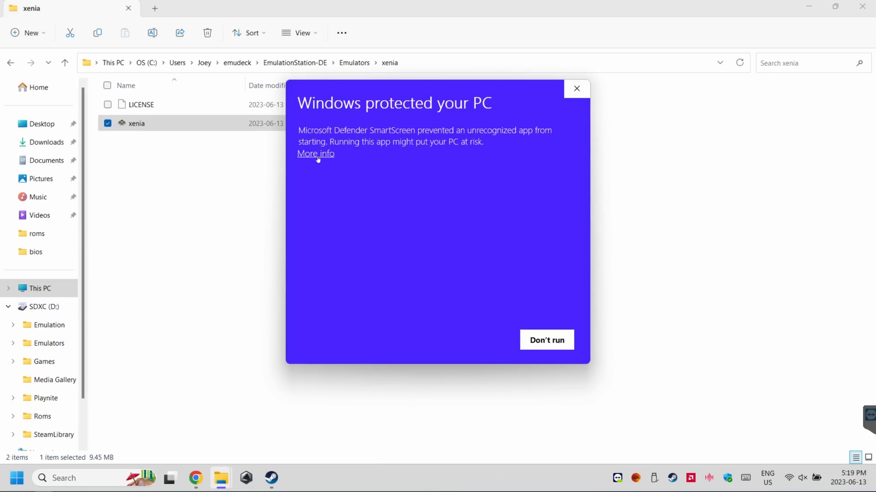
click(316, 156)
click(485, 343)
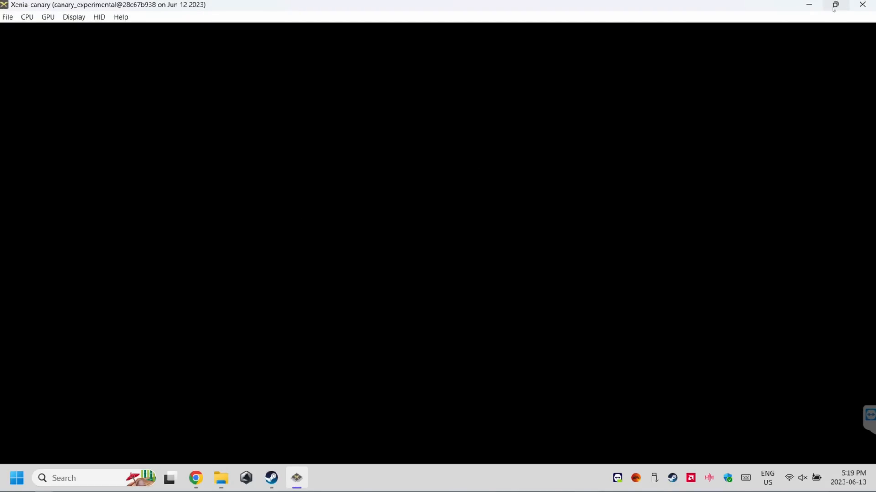
click(862, 5)
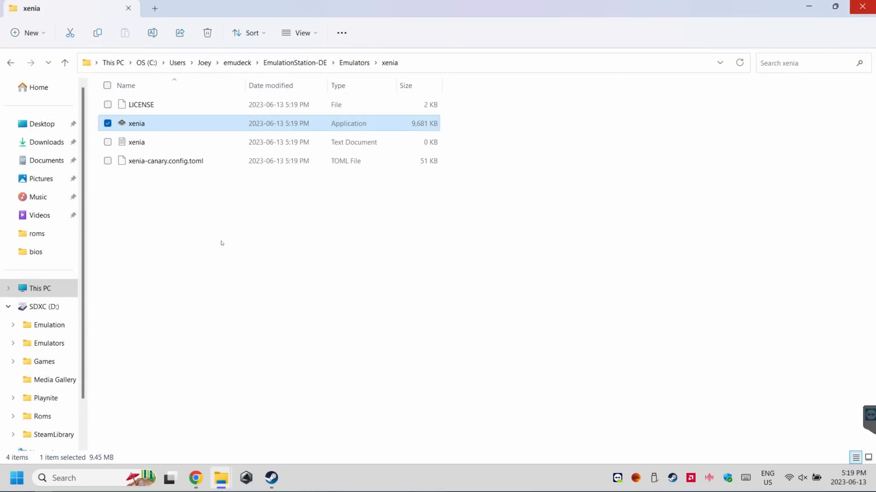
Open the xenia-canary.config.toml file from the xenia folder in Notepad
right_click(178, 162)
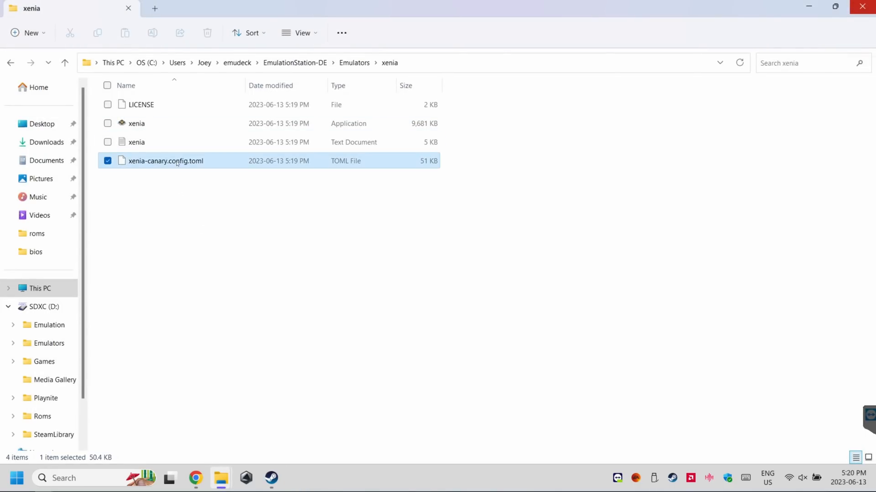
click(228, 205)
double_click(368, 194)
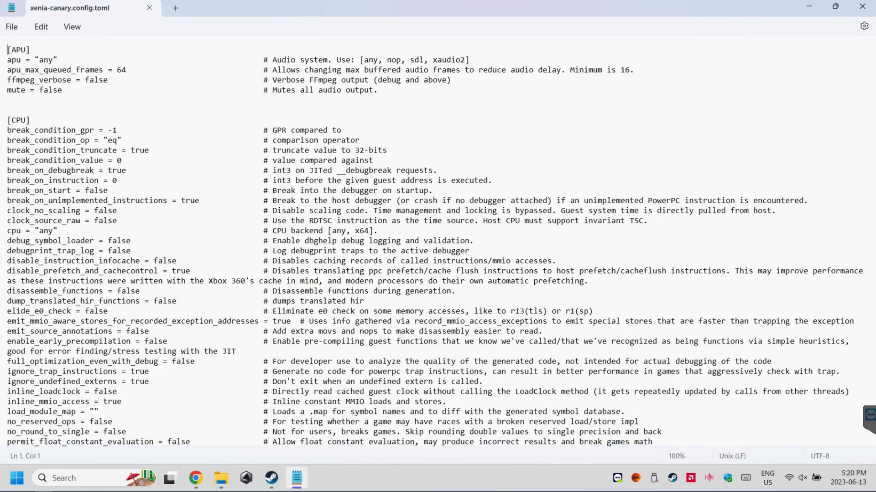
Set fullscreen to true in the [Display] section of the Xenia config file
click(217, 191)
scroll(723, 249, down, 20)
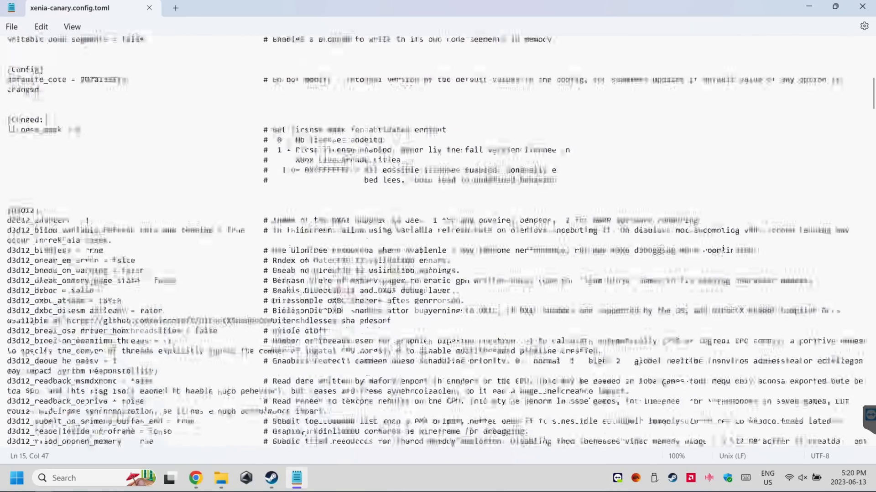
scroll(723, 248, down, 2)
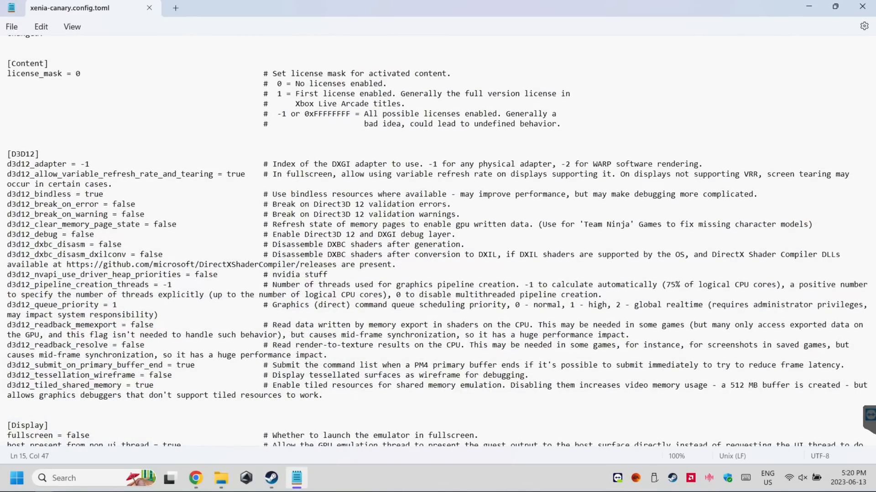
scroll(440, 241, down, 2)
drag(67, 375, 90, 374)
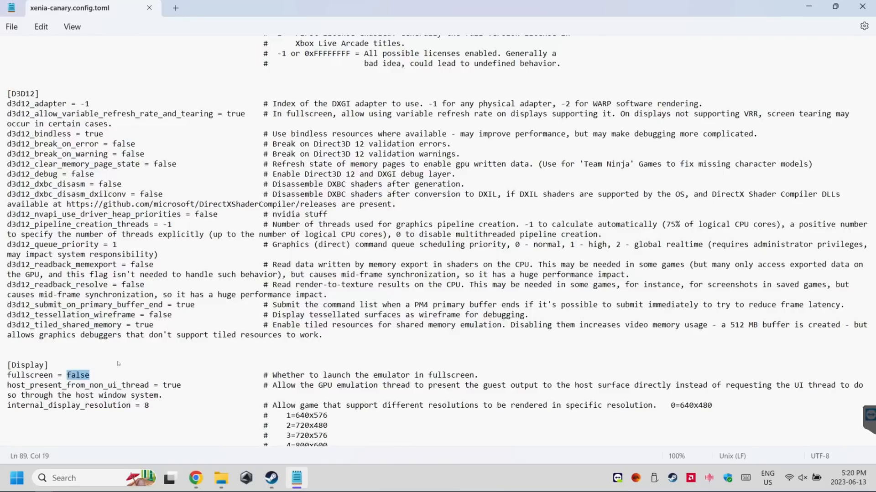
text(true)
Set d3d12_clear_memory_page_state to true in the [D3D12] section and save the config file
click(97, 164)
drag(154, 165, 176, 164)
text(true)
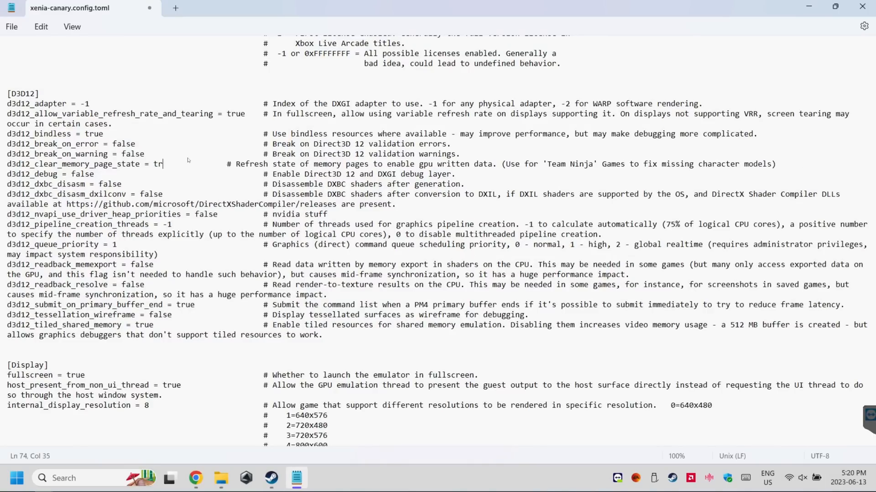
key(ctrl+s)
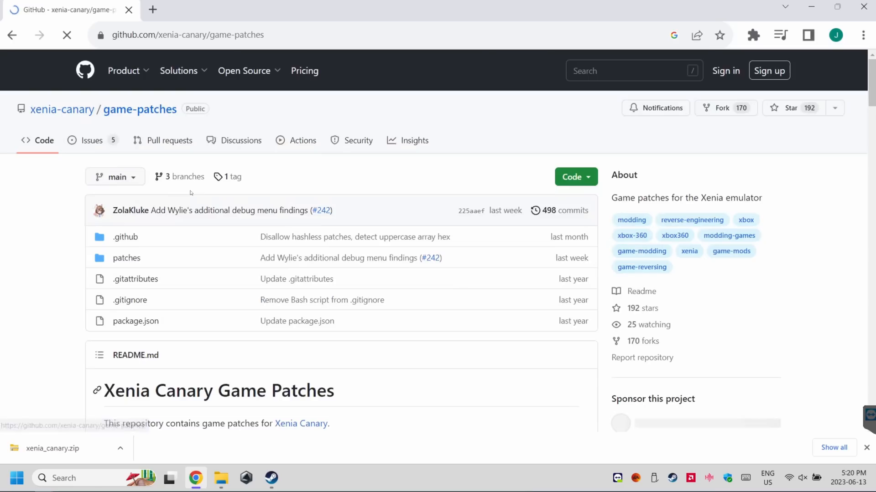
Download game-patches.zip from the Installing/Updating section of the xenia-canary game-patches page on GitHub and show it in its folder
scroll(50, 185, down, 5)
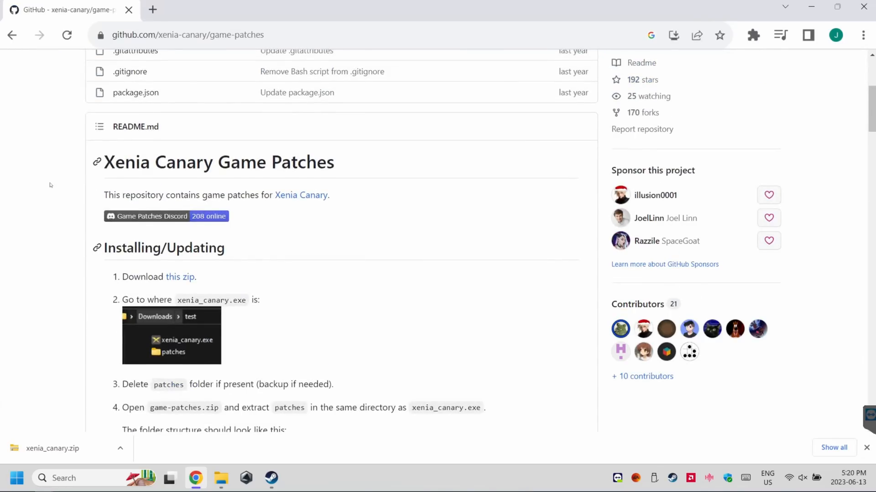
click(172, 278)
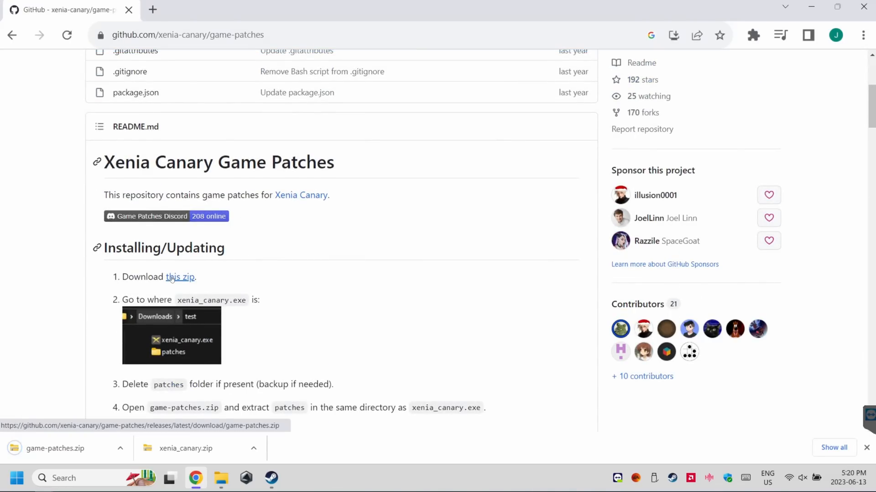
right_click(62, 452)
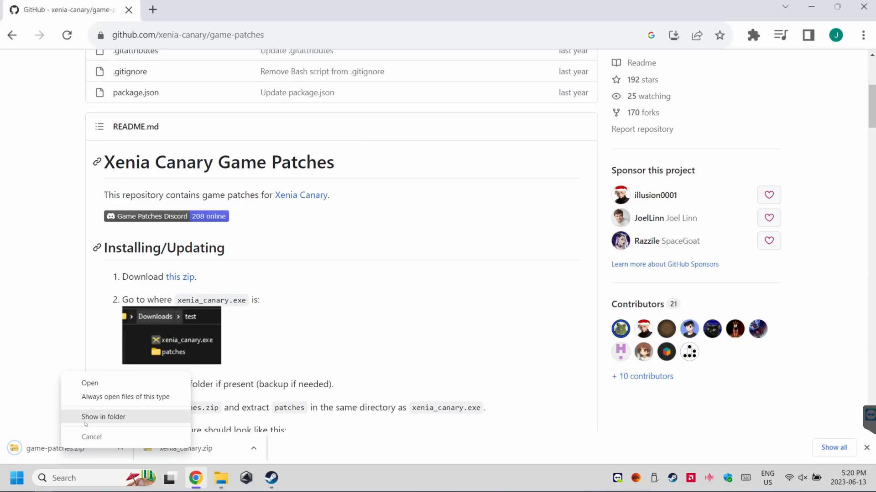
click(86, 422)
click(171, 262)
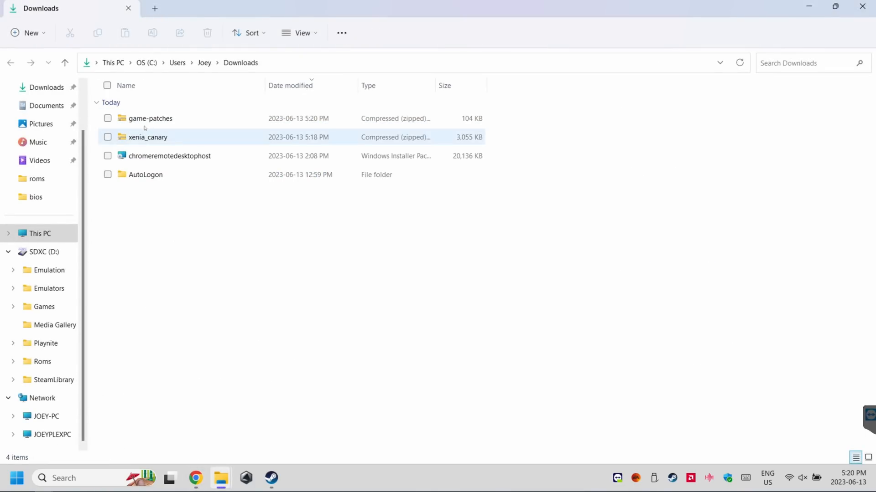
Extract the game-patches archive to the suggested game-patches folder in Downloads
right_click(143, 124)
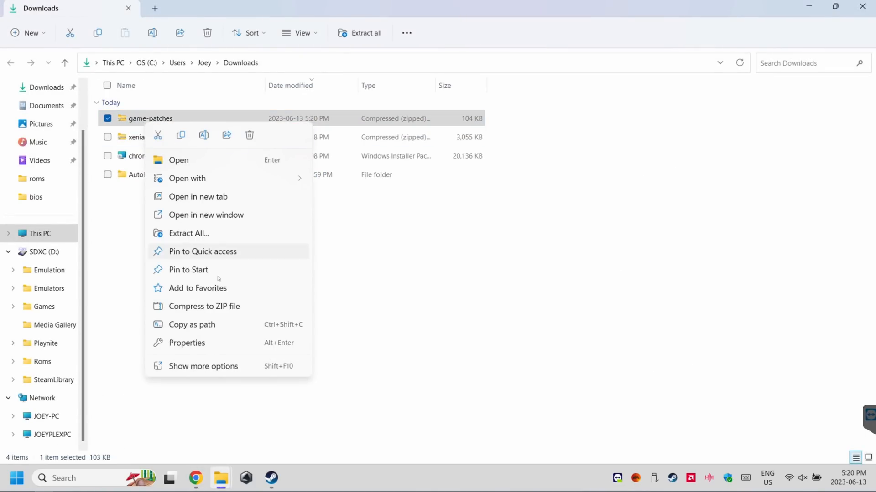
click(195, 233)
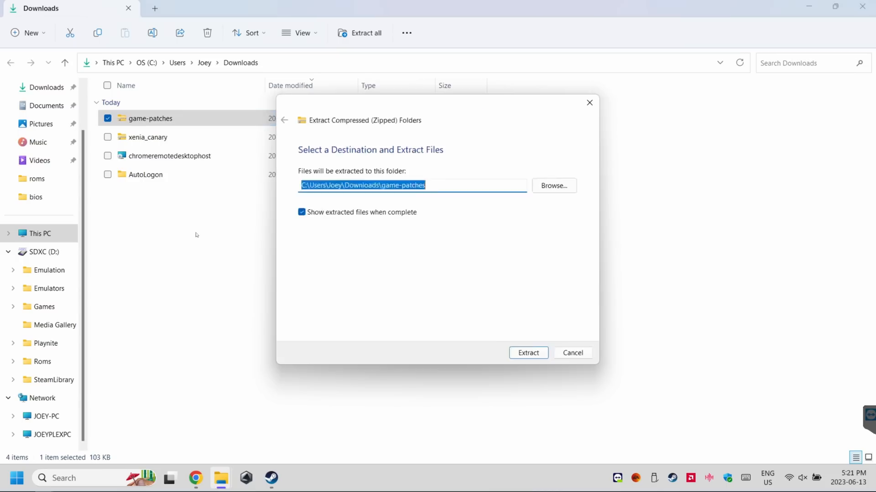
click(536, 358)
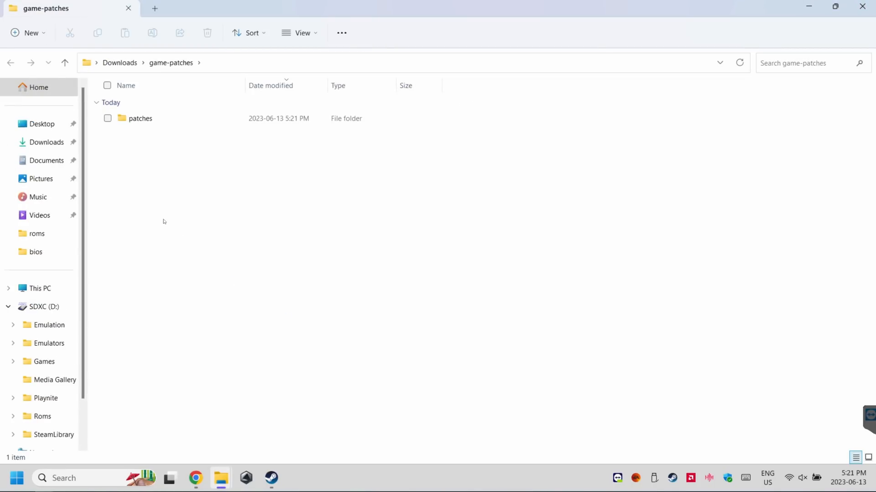
Move the extracted patches folder into the xenia folder under Emulators by cutting and pasting it
right_click(135, 119)
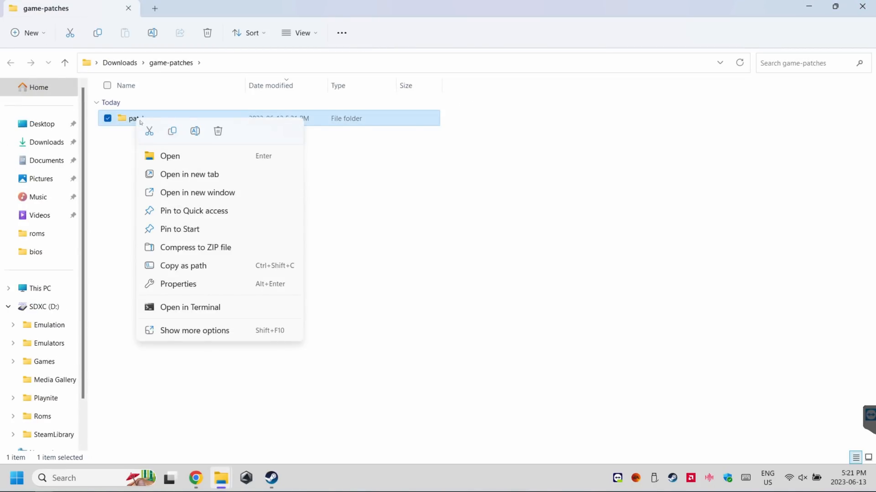
click(148, 133)
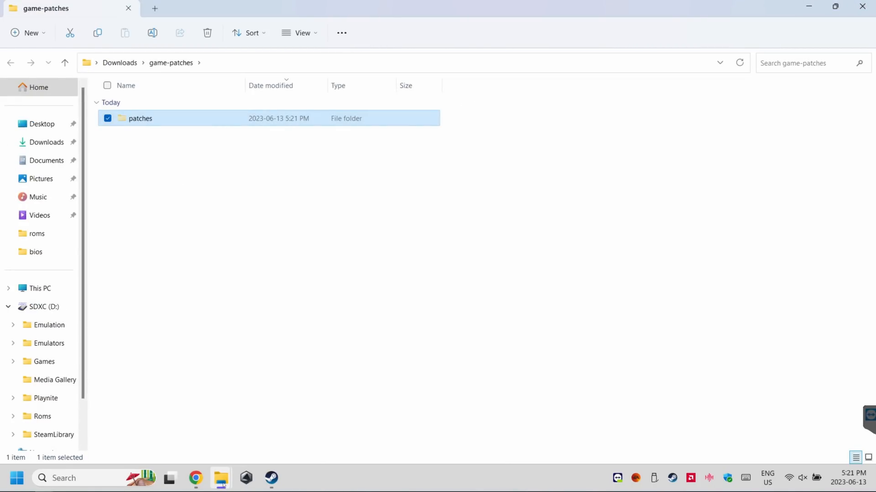
mouse_move(224, 484)
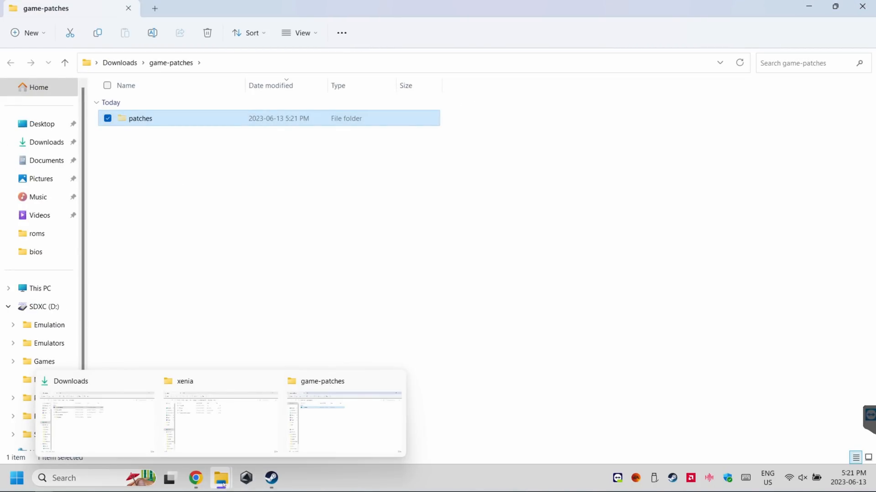
click(247, 426)
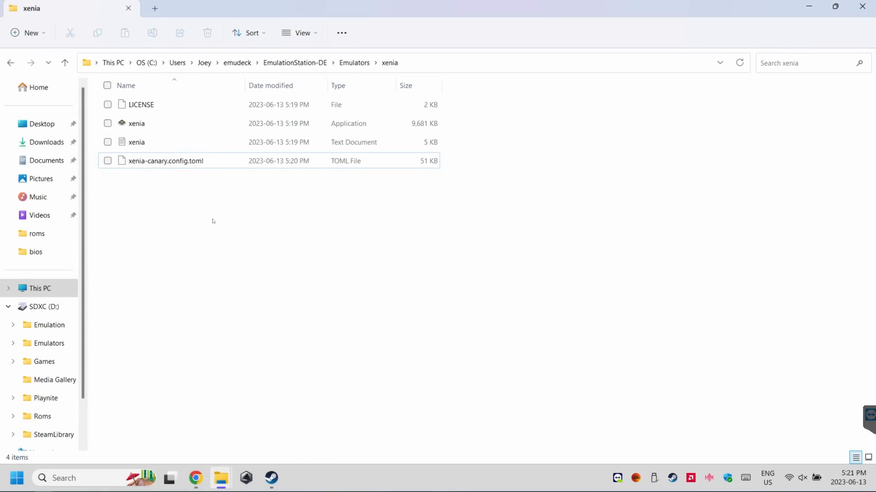
right_click(178, 210)
click(189, 223)
click(196, 258)
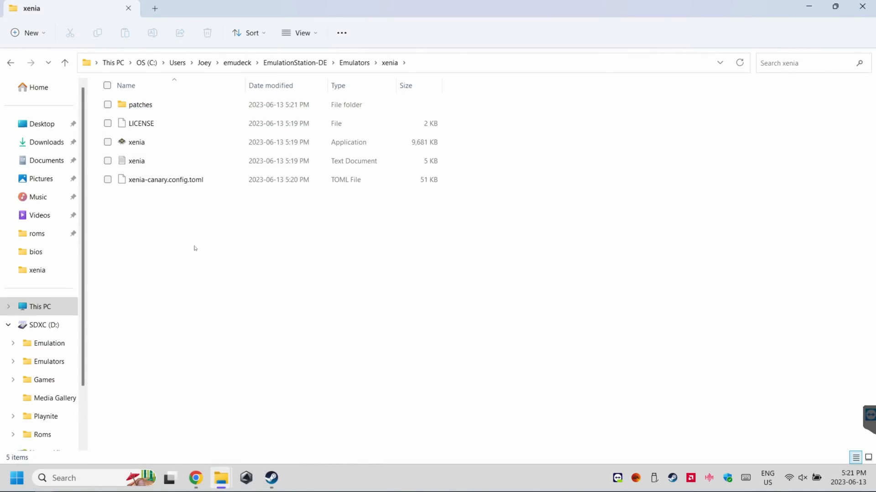
Open the 4D5307FA - Lost Odyssey.patch.toml file from xenia's patches folder in Notepad
double_click(133, 104)
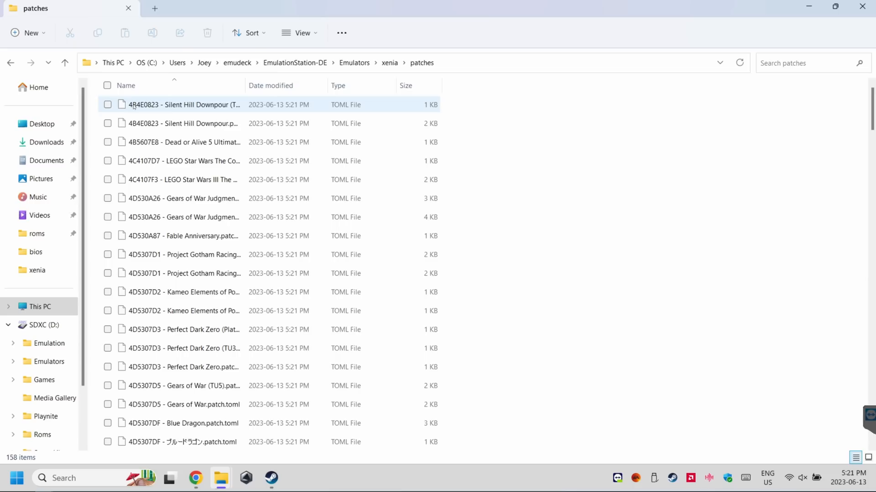
double_click(246, 88)
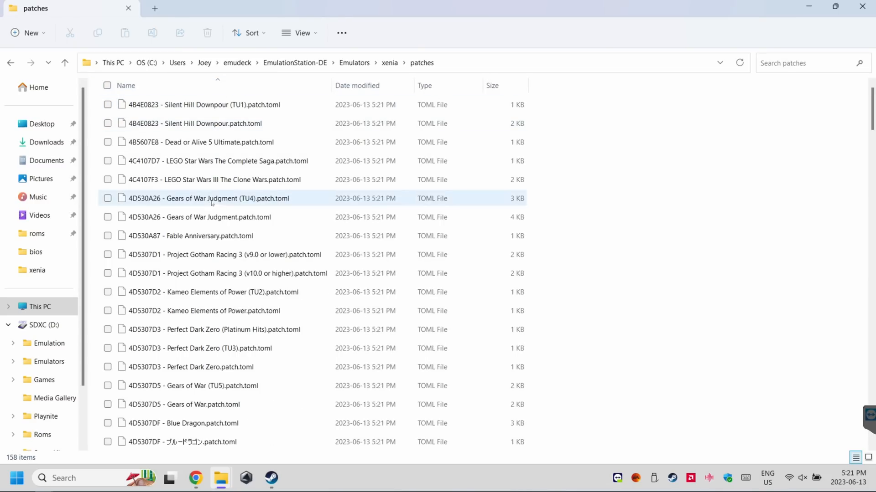
scroll(217, 272, down, 2)
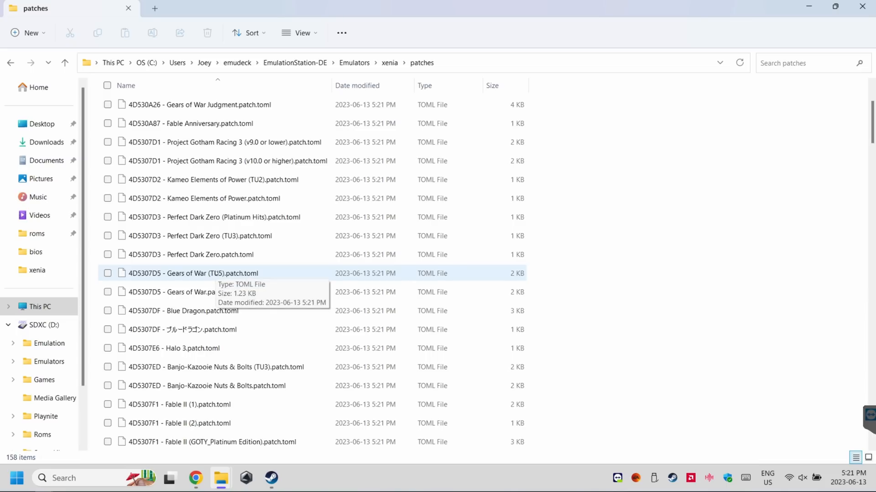
scroll(217, 273, down, 3)
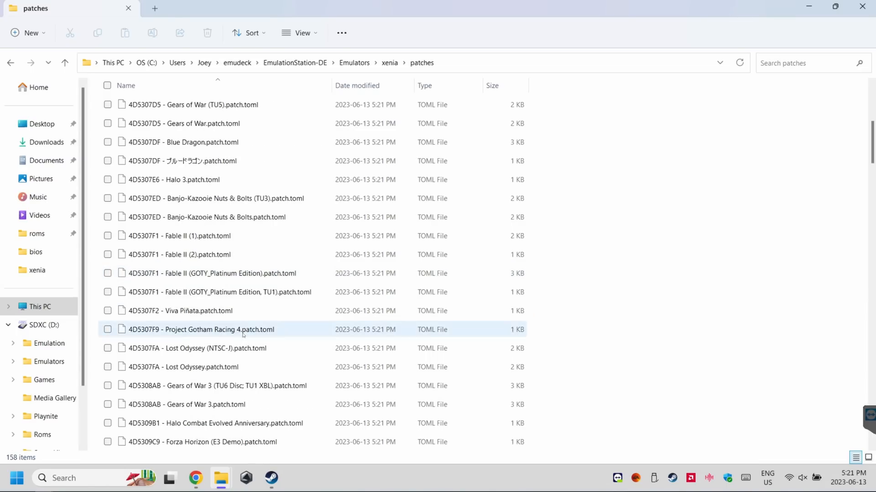
right_click(205, 369)
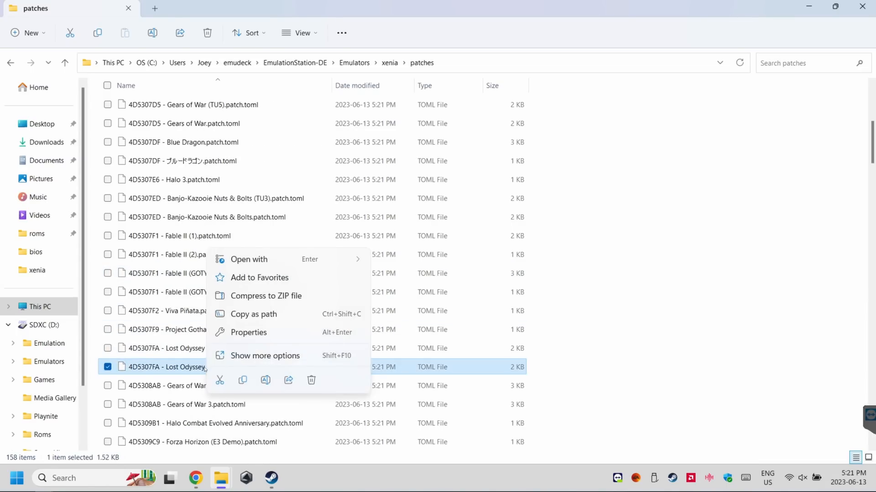
click(267, 356)
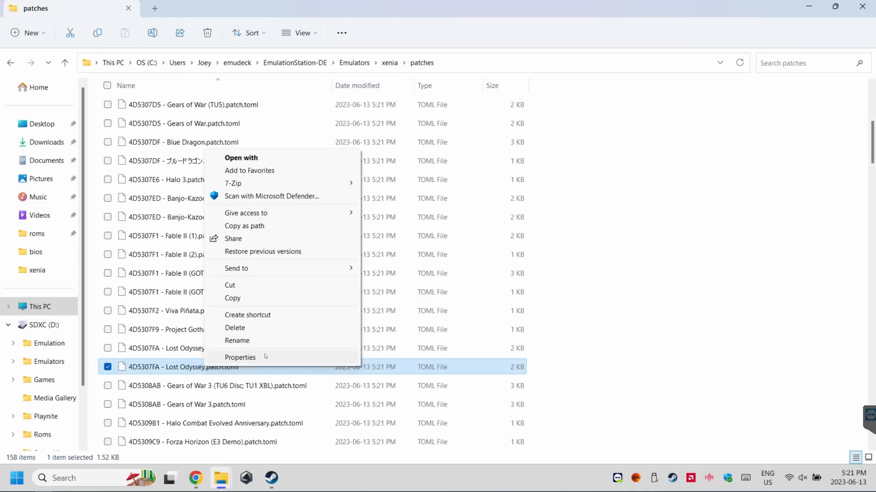
click(262, 157)
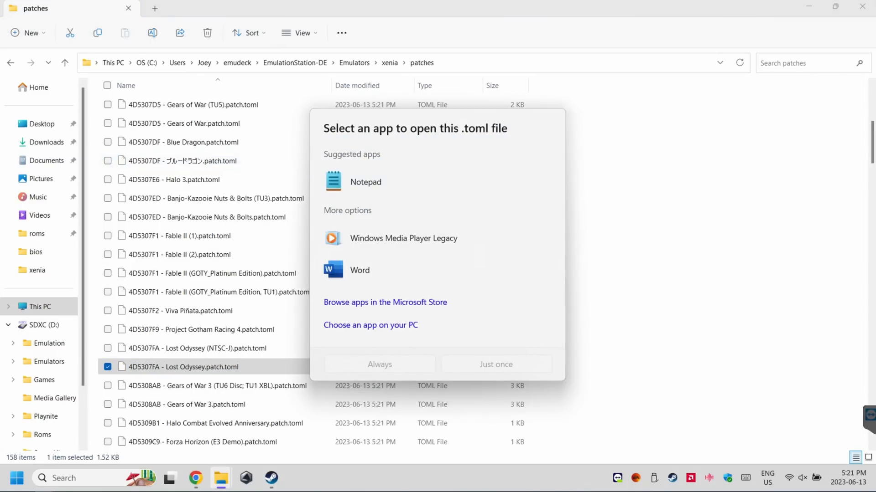
double_click(361, 181)
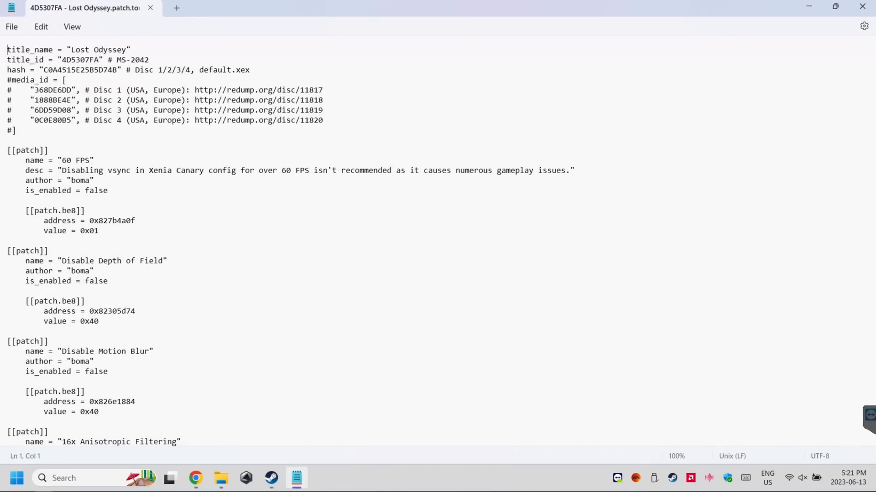
Set is_enabled to true for the 60 FPS and Disable Depth of Field patches
click(85, 110)
drag(85, 190, 107, 191)
text(true)
scroll(438, 240, down, 2)
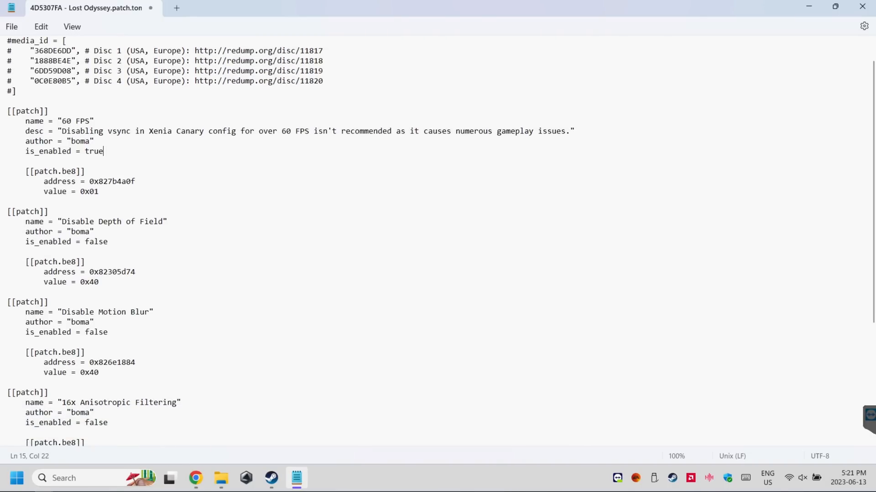
drag(85, 242, 108, 242)
text(true)
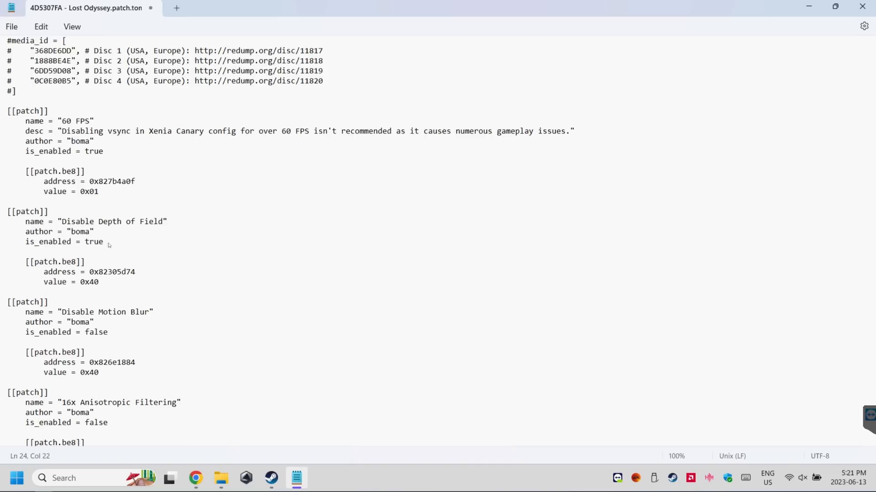
Set is_enabled to true for the Disable Motion Blur and Disable Dynamic Shadows patches
scroll(110, 245, down, 2)
drag(86, 272, 108, 271)
text(true)
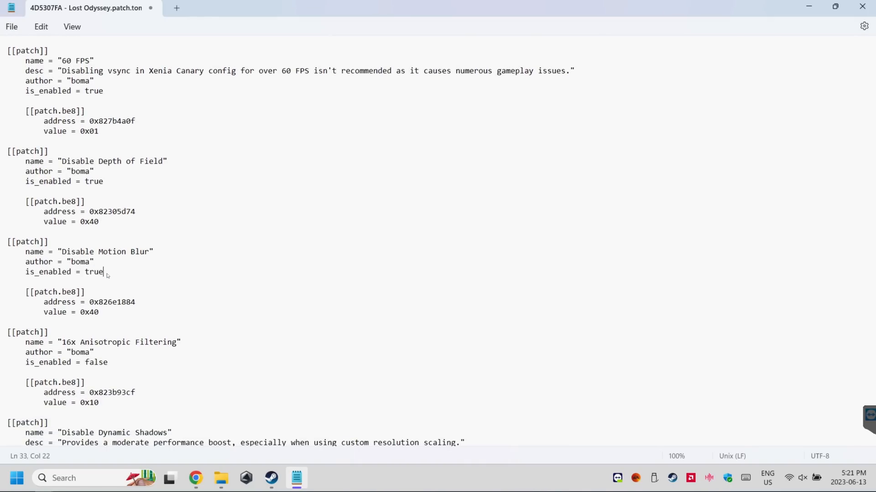
scroll(108, 275, down, 2)
scroll(91, 320, down, 2)
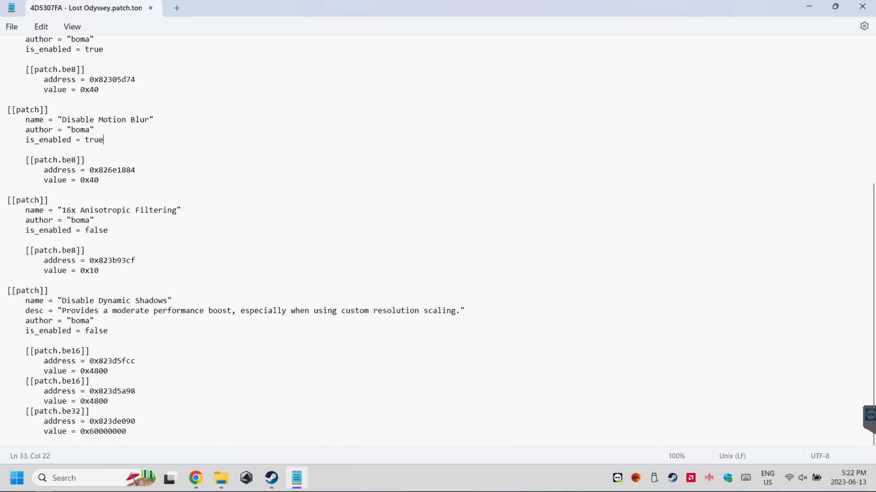
drag(85, 330, 108, 330)
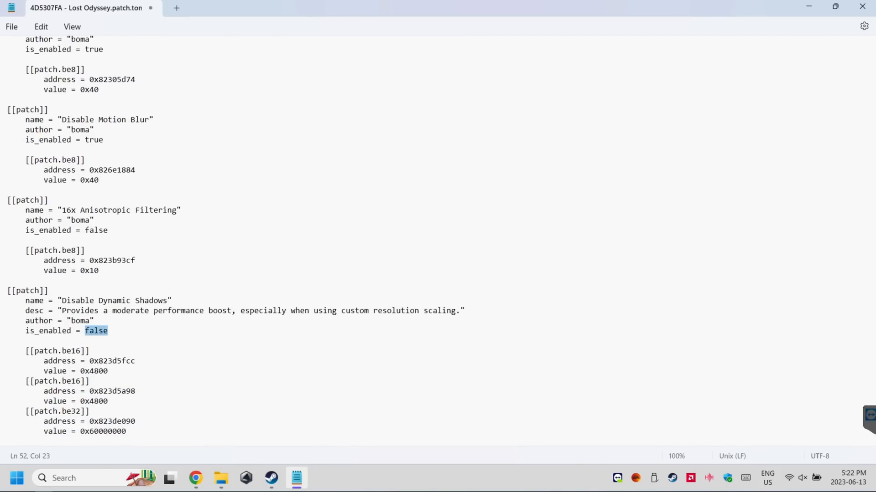
text(true)
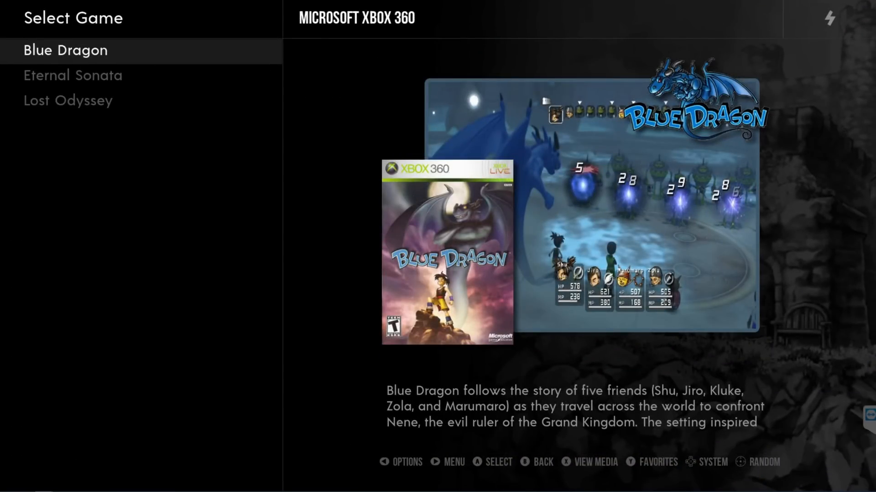
Open the Rango entry in EmulationStation's Microsoft Xbox 360 game list
key(Return)
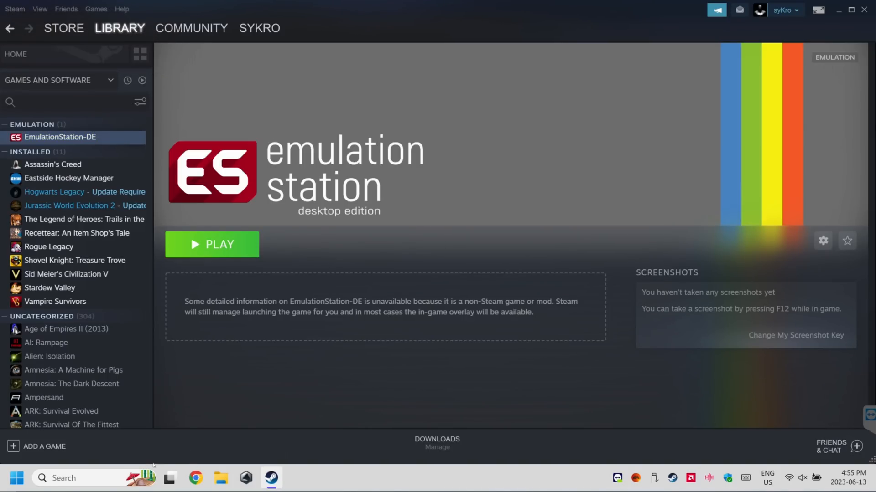
Switch to File Explorer and open emudeck\EmulationStation-DE\Emulators inside the user profile folder on drive C
click(220, 477)
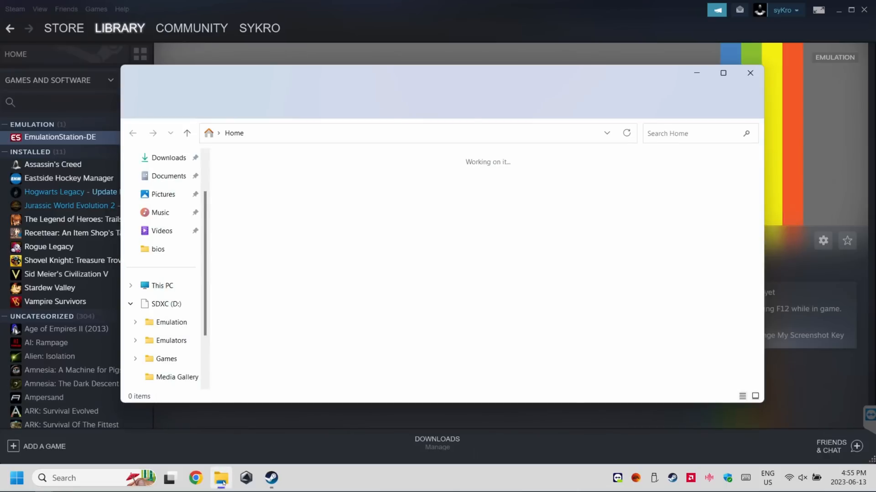
double_click(345, 77)
click(57, 274)
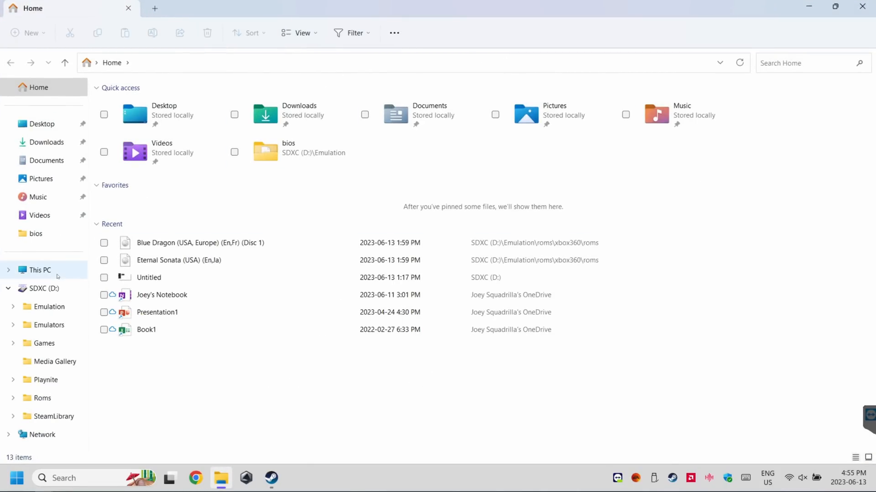
double_click(171, 110)
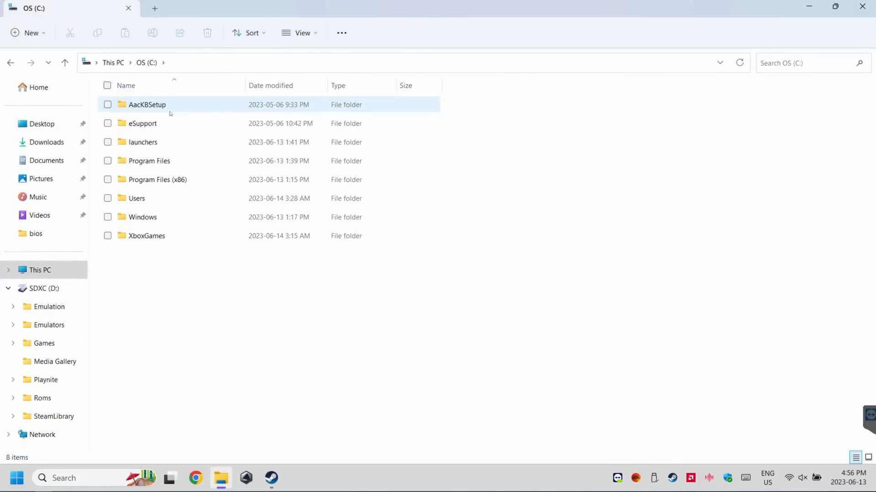
double_click(158, 205)
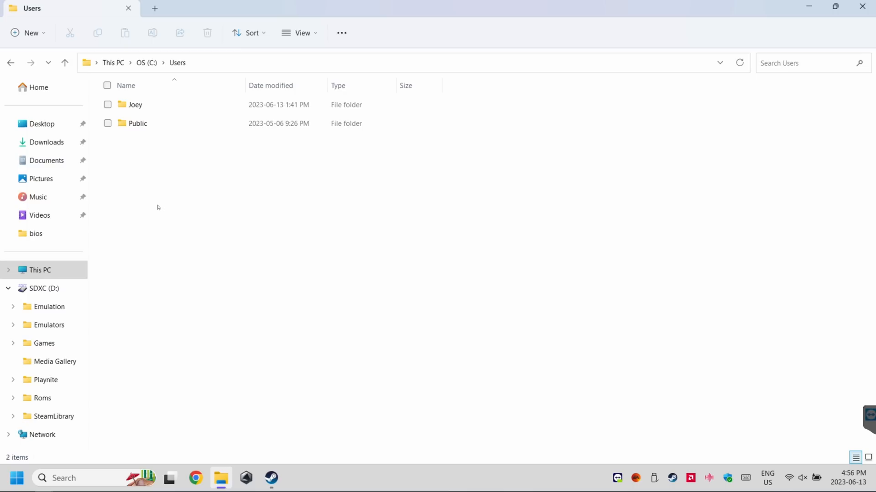
double_click(142, 109)
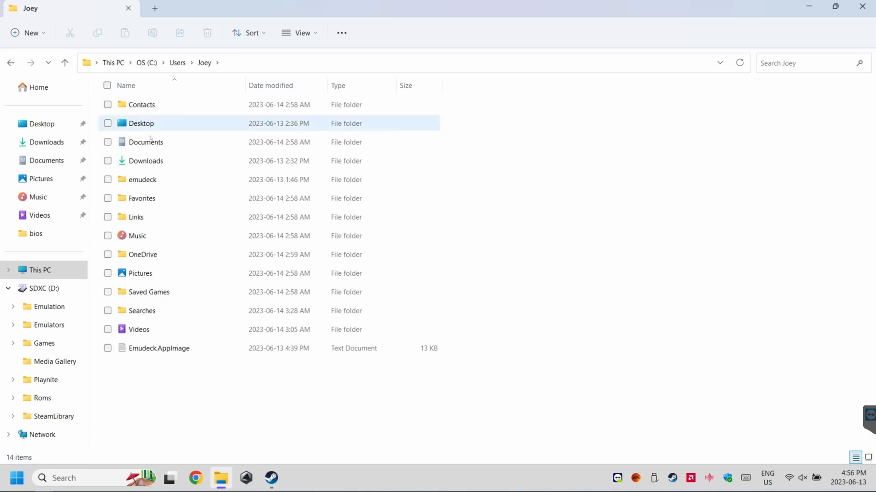
double_click(155, 179)
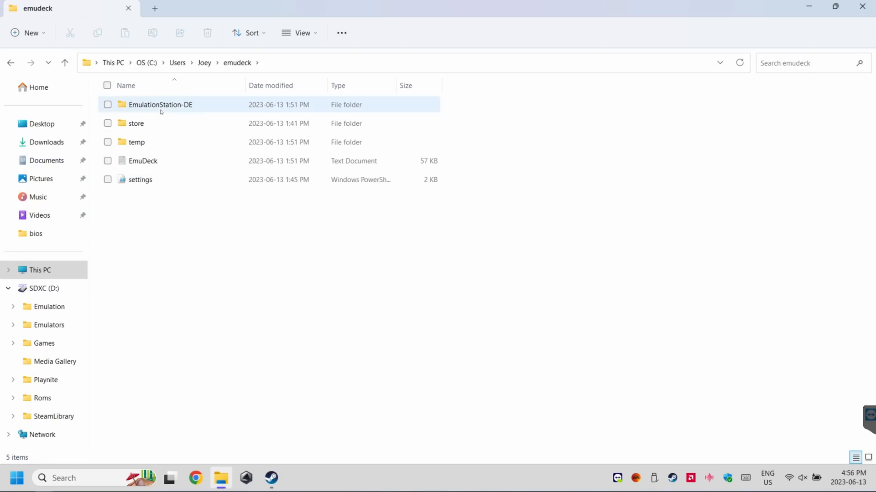
double_click(161, 111)
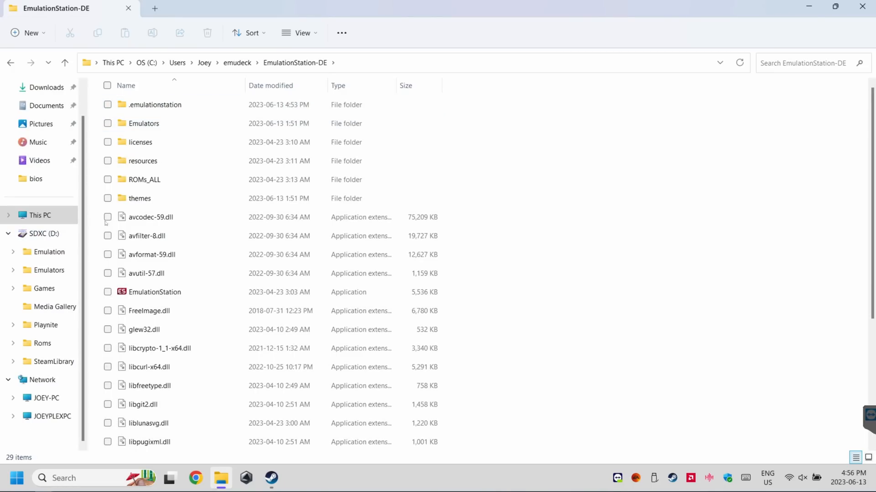
double_click(170, 125)
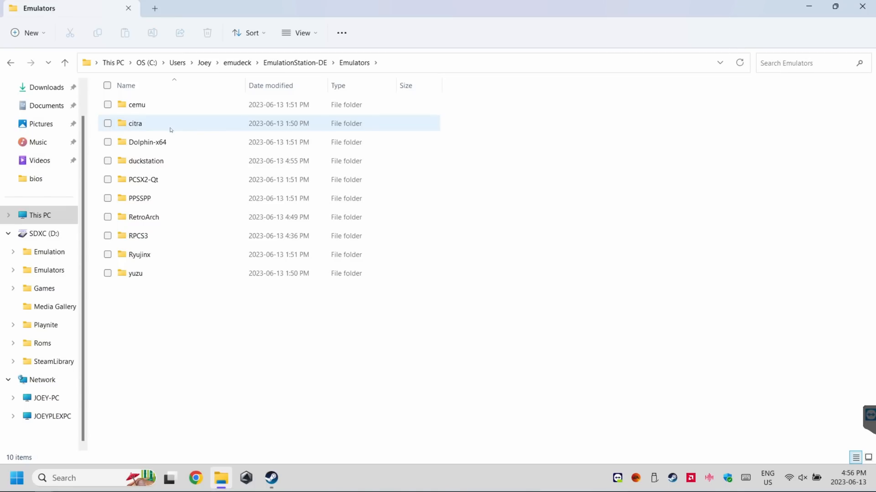
Launch duckstation-qt-x64-ReleaseLTCG from the duckstation folder and turn on Enable Achievements in its settings
double_click(151, 163)
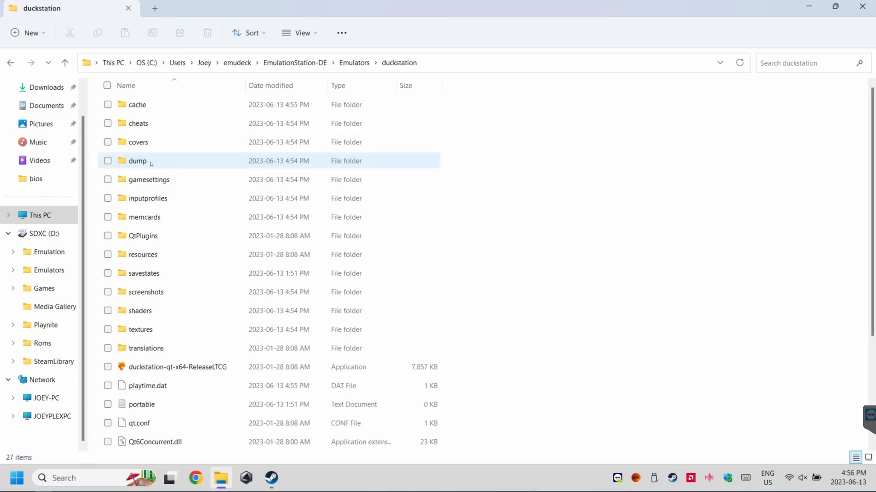
double_click(203, 367)
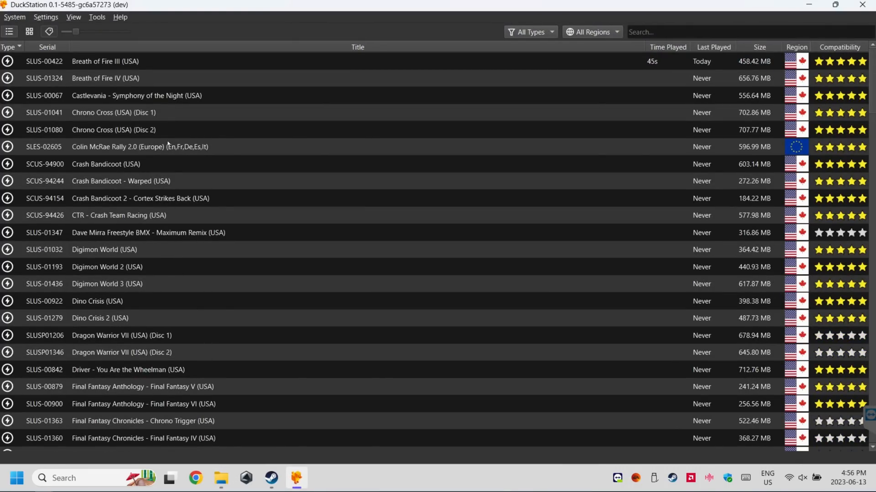
click(46, 17)
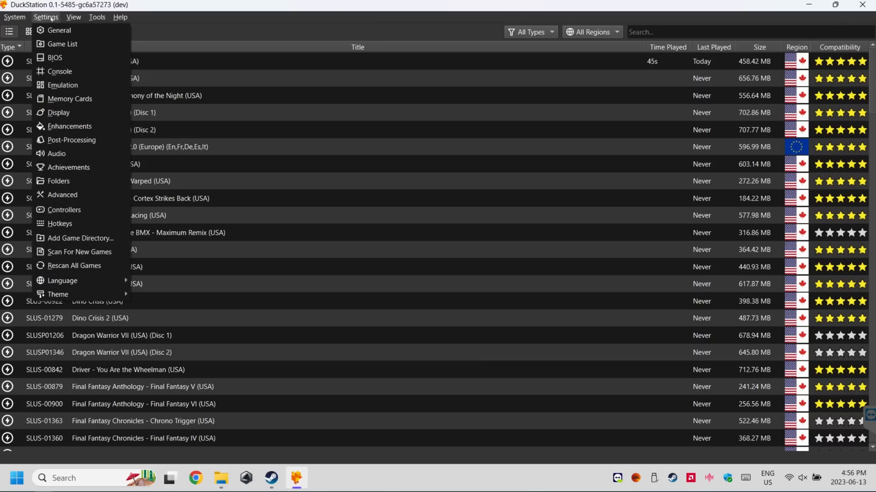
click(80, 167)
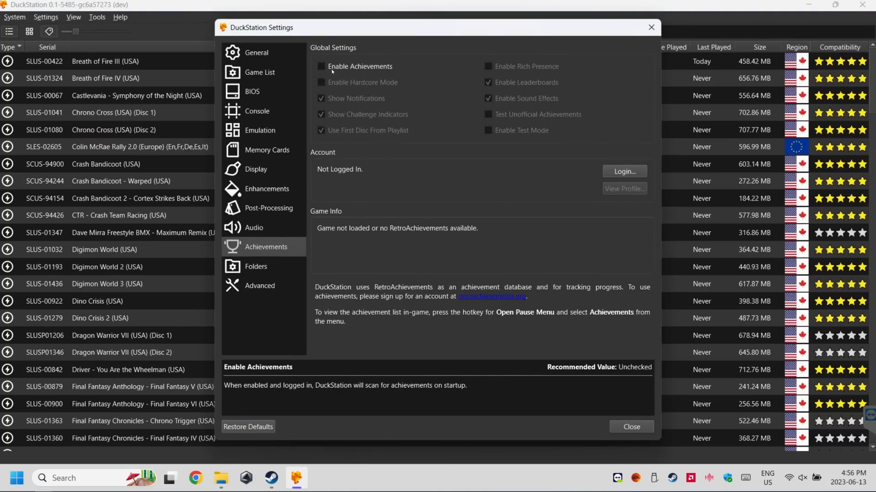
click(322, 66)
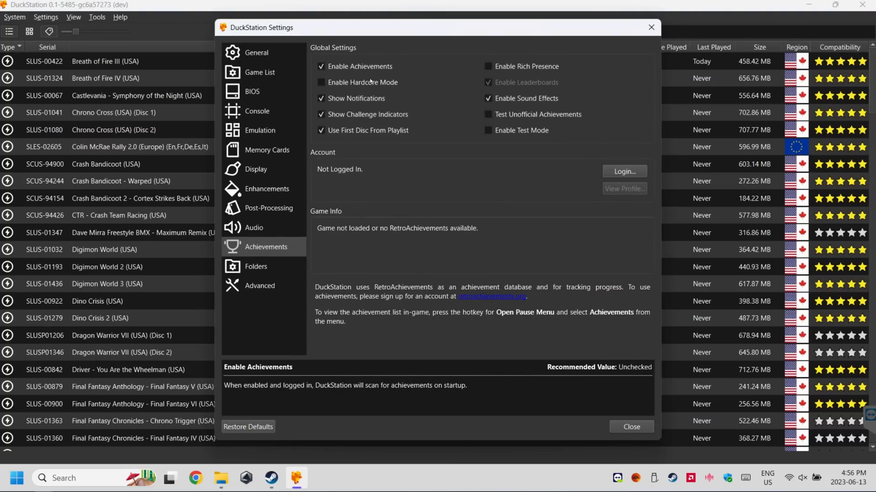
Log in to the RetroAchievements account from the achievement settings and close DuckStation
click(622, 172)
click(476, 283)
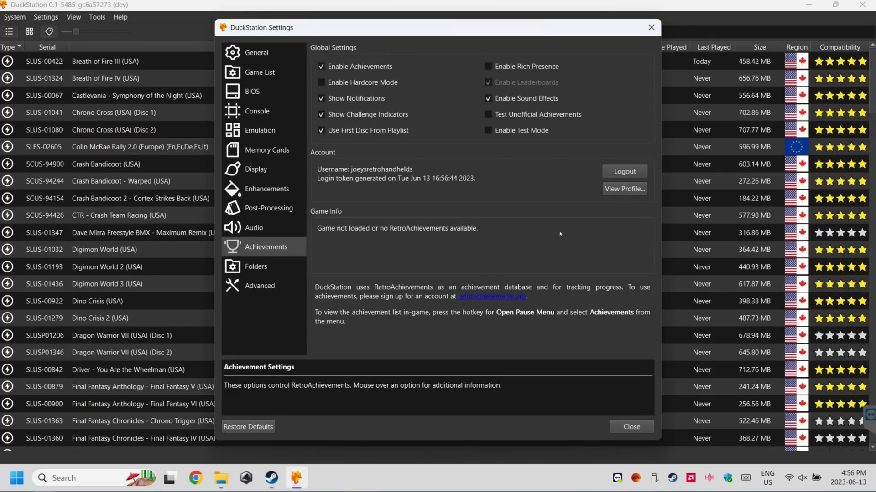
click(631, 427)
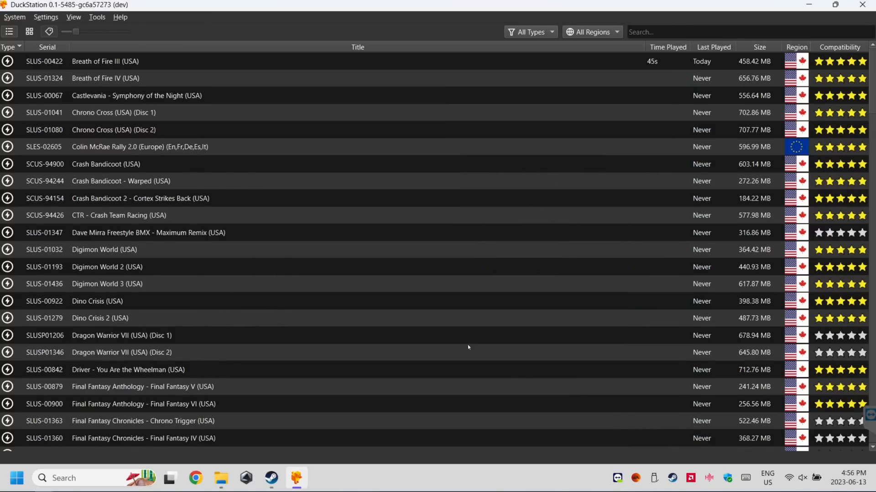
click(861, 5)
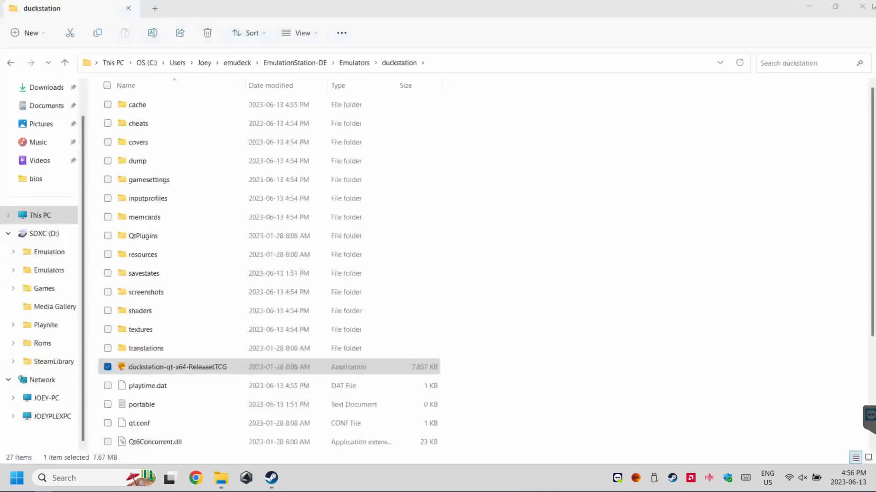
Launch pcsx2-qtx64-avx2 from the PCSX2-Qt folder under Emulators
click(362, 66)
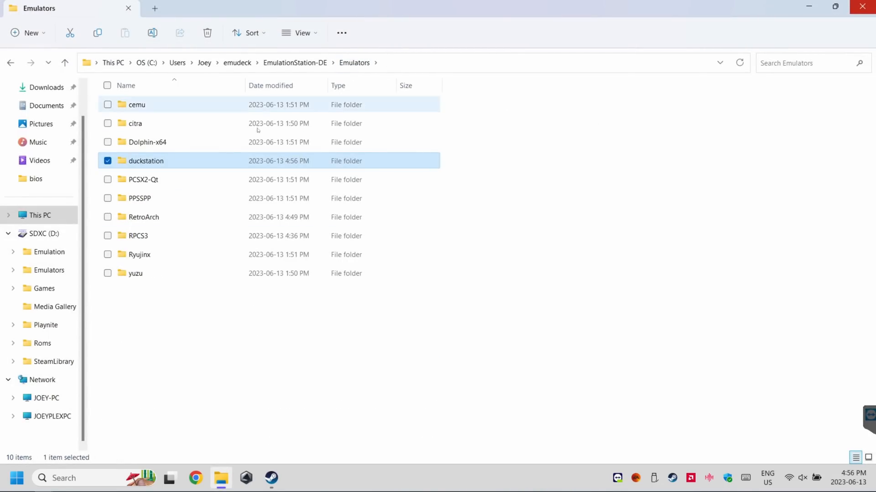
click(148, 186)
double_click(148, 186)
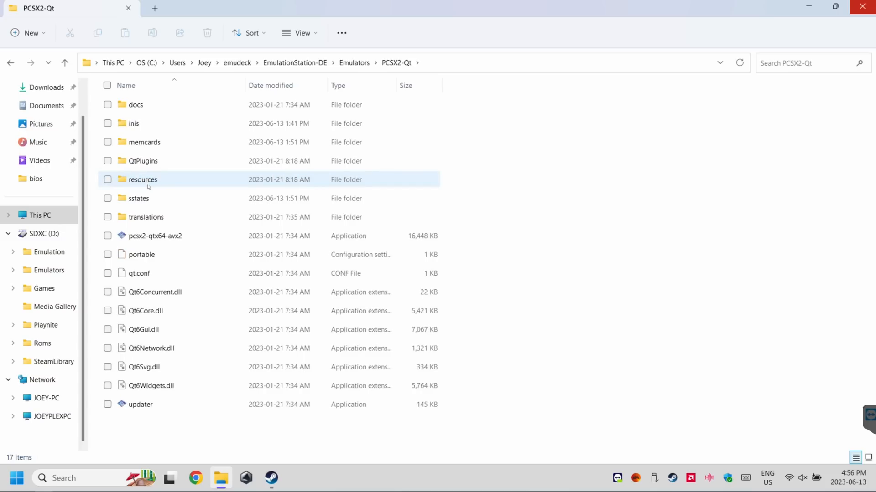
click(155, 237)
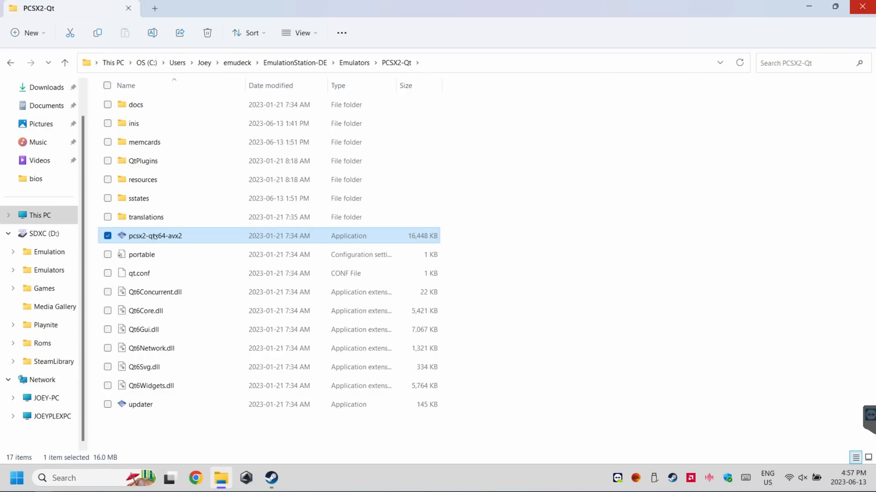
double_click(155, 236)
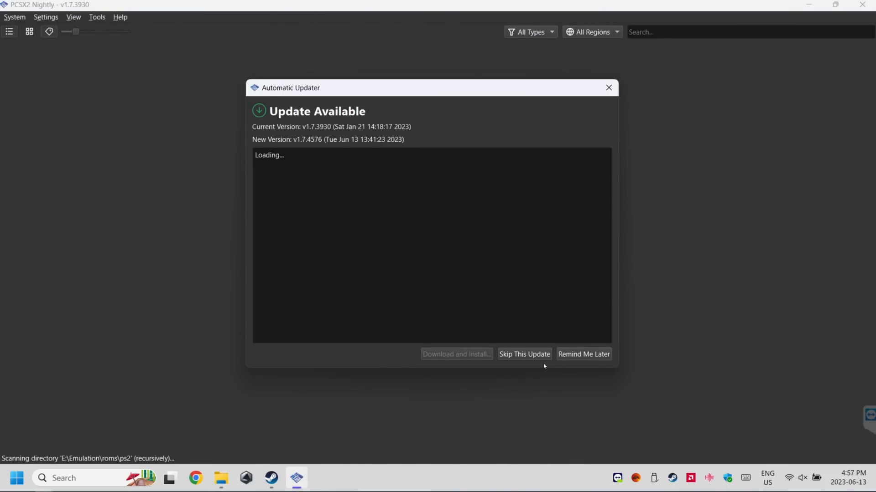
Dismiss the update offer, set the PCSX2 BIOS directory to D:\Emulation\bios and select the SCPH-70012.bin USA BIOS
click(608, 87)
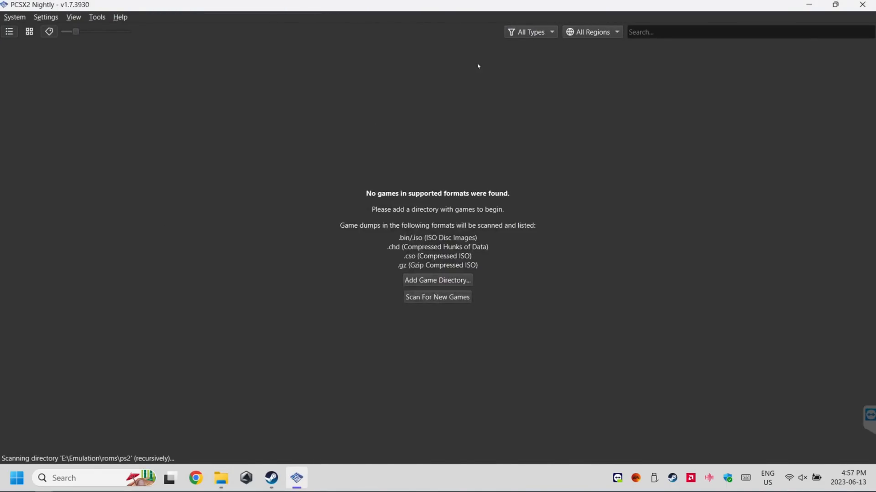
click(46, 16)
click(56, 57)
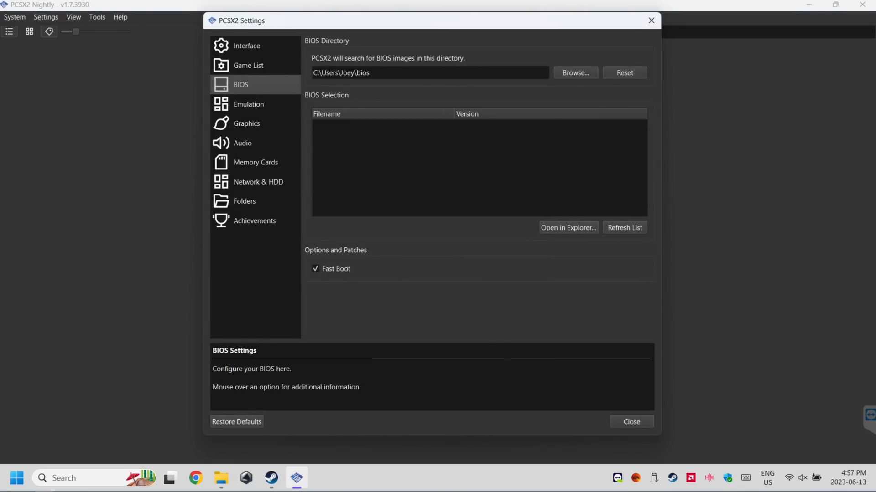
click(576, 73)
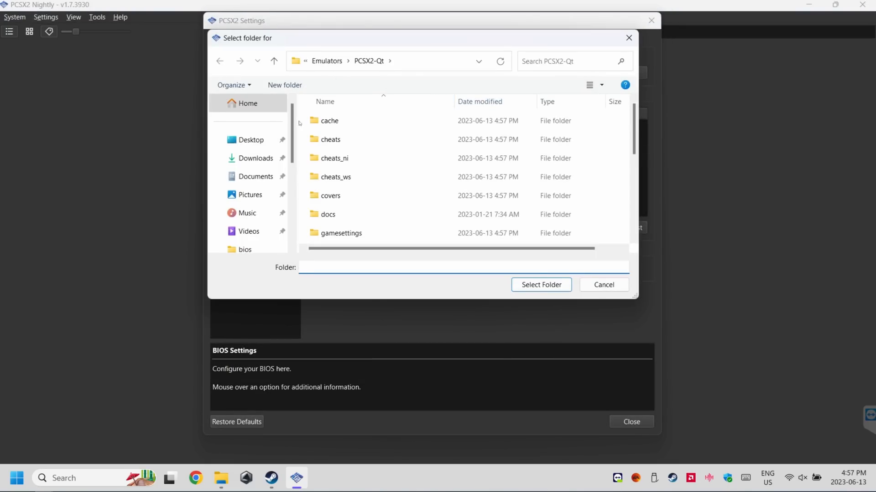
drag(292, 124, 292, 186)
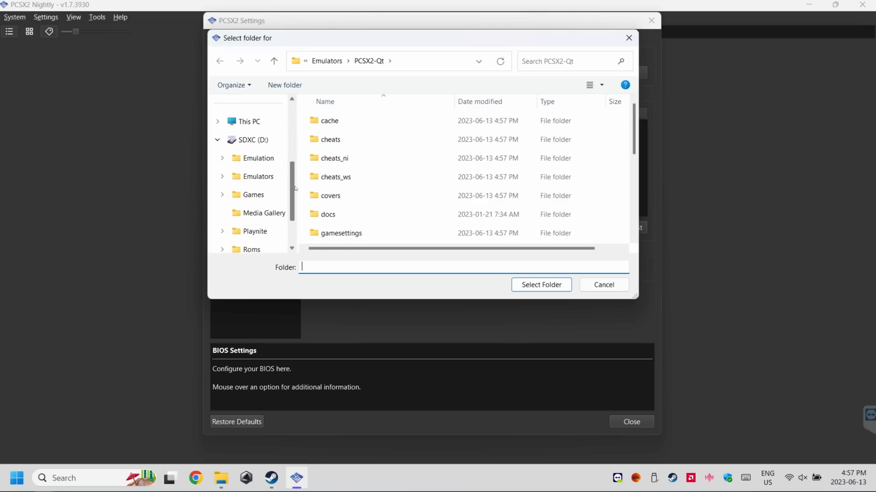
click(258, 159)
double_click(336, 122)
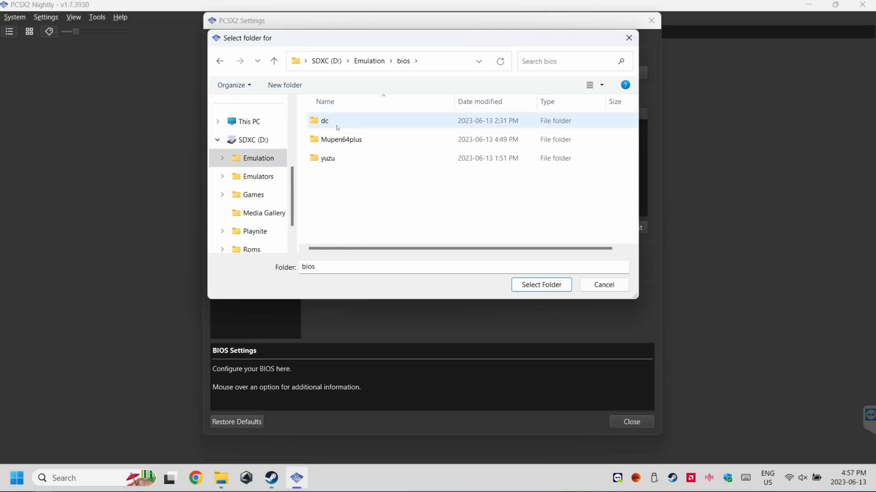
click(535, 284)
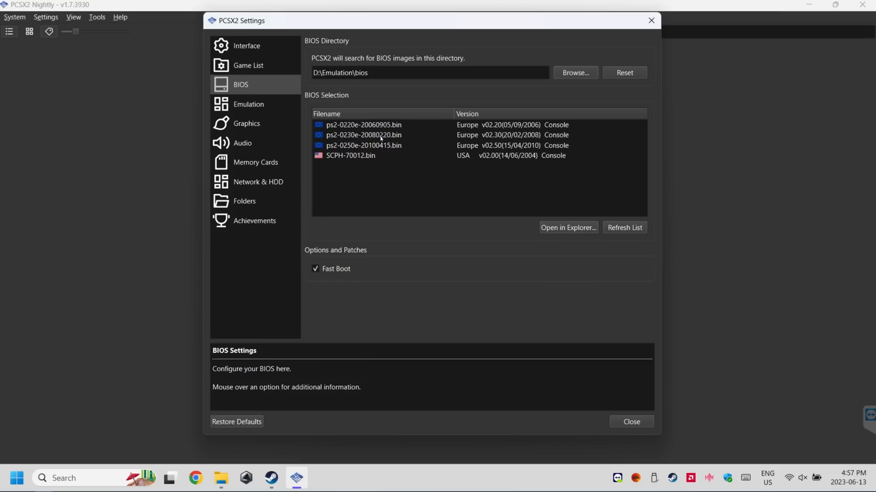
click(374, 159)
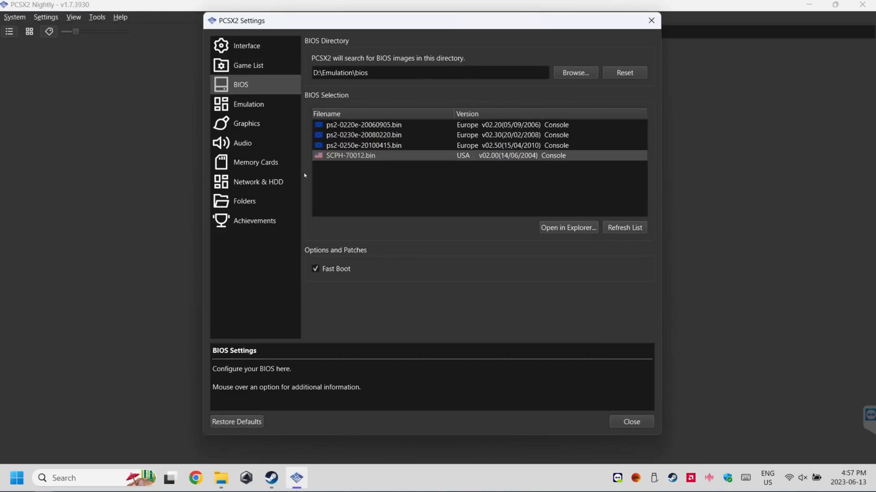
Turn on Enable Achievements in the PCSX2 settings and open the RetroAchievements account login
click(264, 220)
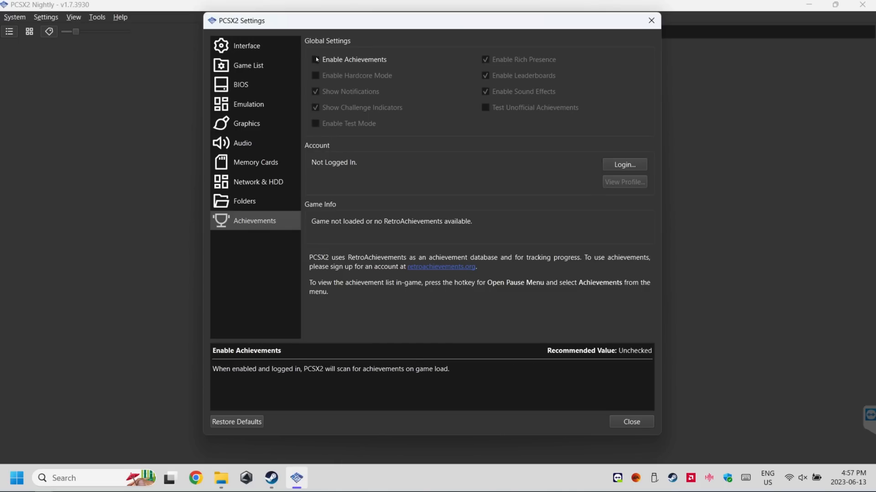
click(340, 60)
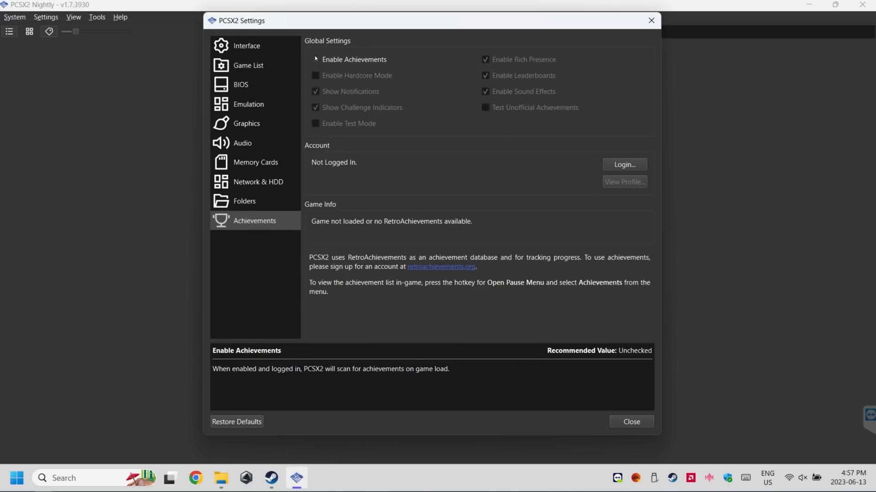
click(619, 165)
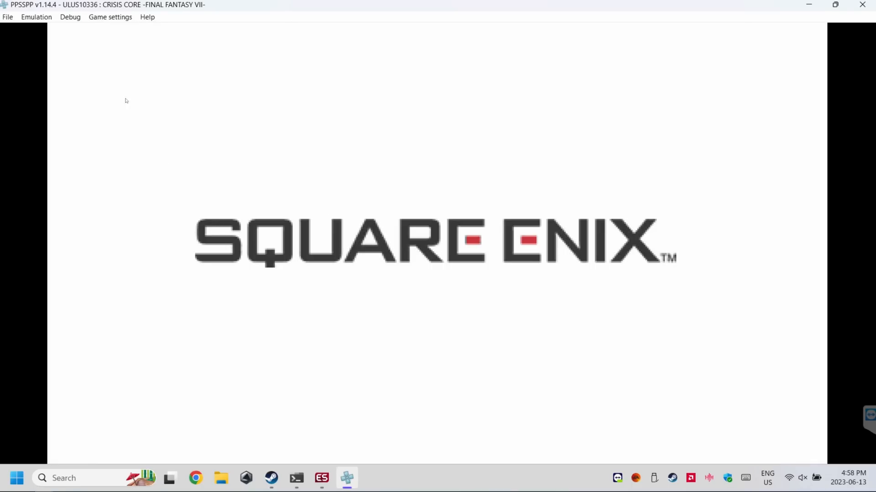
Switch PPSSPP to fullscreen display while Crisis Core -Final Fantasy VII- is running
click(104, 18)
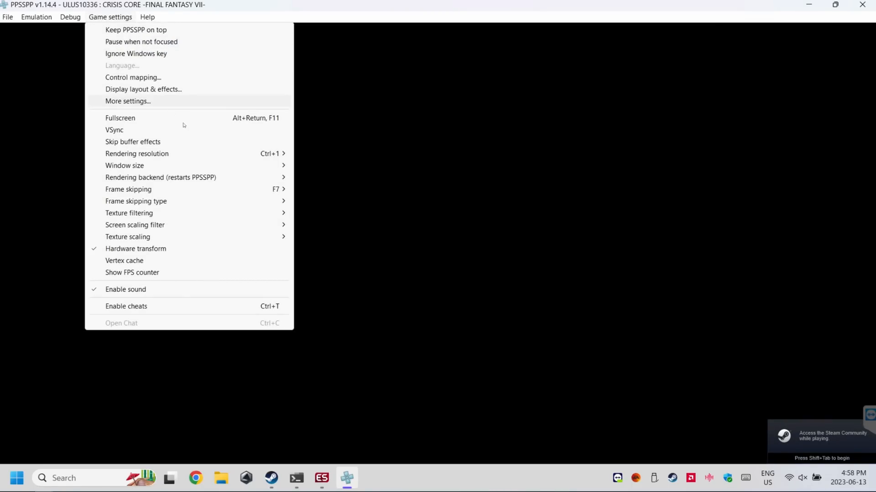
click(150, 120)
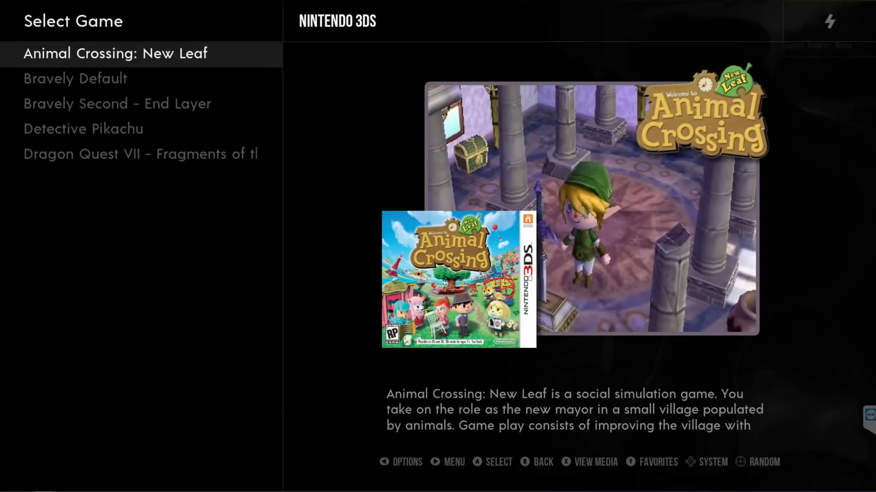
Try to launch Animal Crossing: New Leaf from the Nintendo 3DS game list in EmulationStation DE
key(Return)
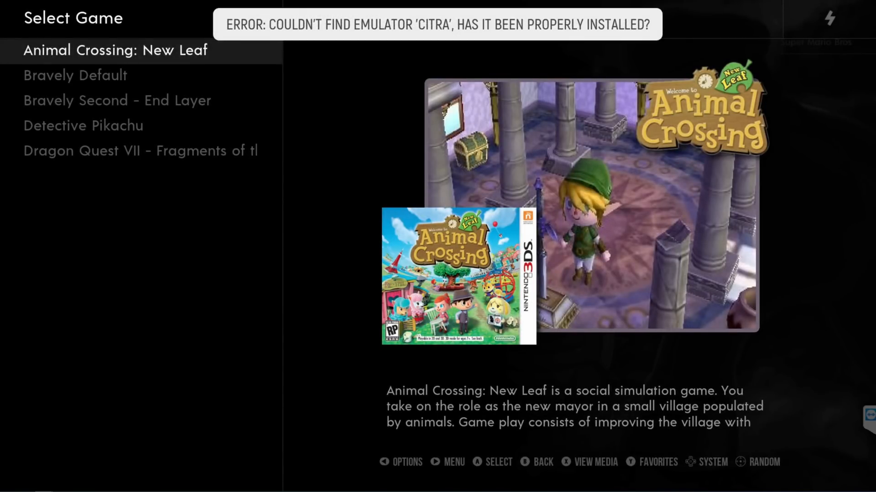
key(Escape)
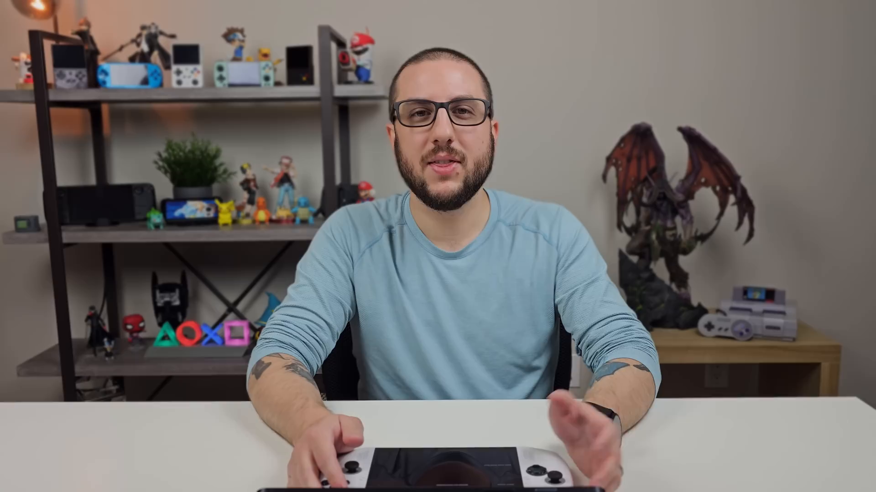